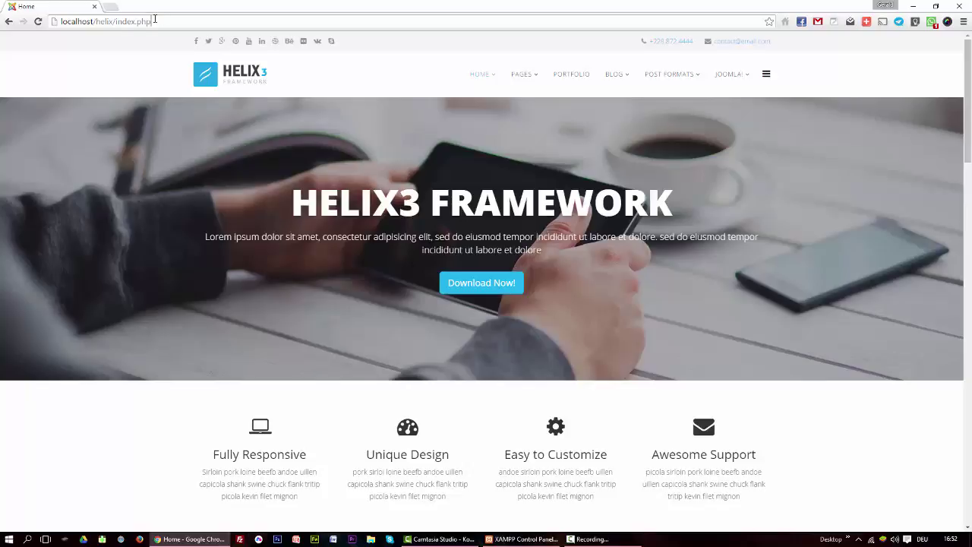
# - Load the administrator login page by replacing index.php with 'administrator' in the address
pyautogui.moveTo(116, 20); pyautogui.dragTo(239, 19)
pyautogui.write('adm')
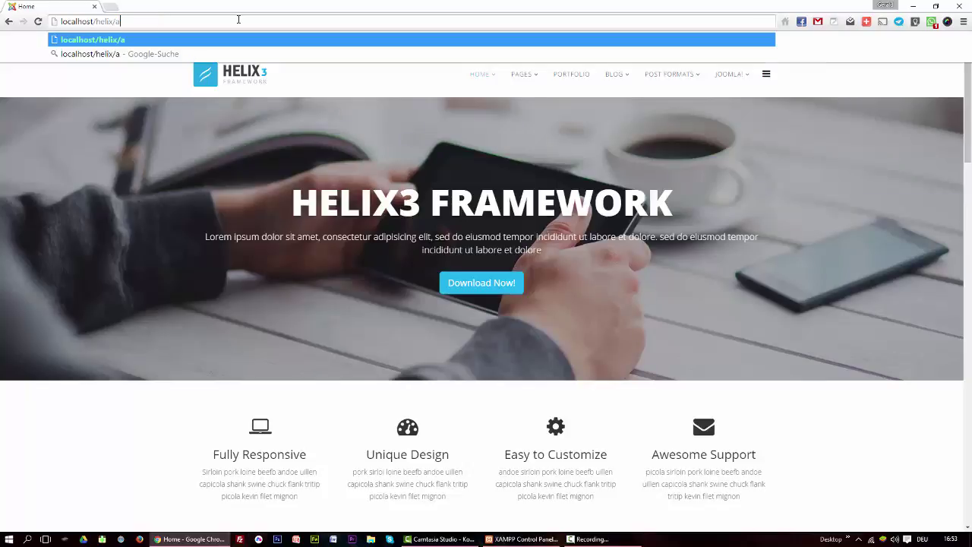
pyautogui.press('Return')
# - Log in with the administrator username and password, then show the SP Page Builder options
pyautogui.write('g')
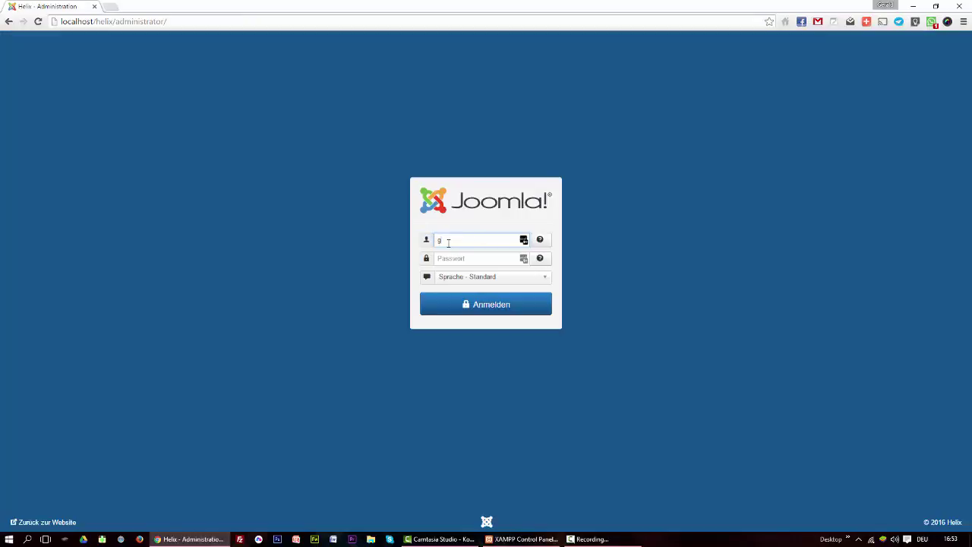
pyautogui.write('erald')
pyautogui.press('Tab')
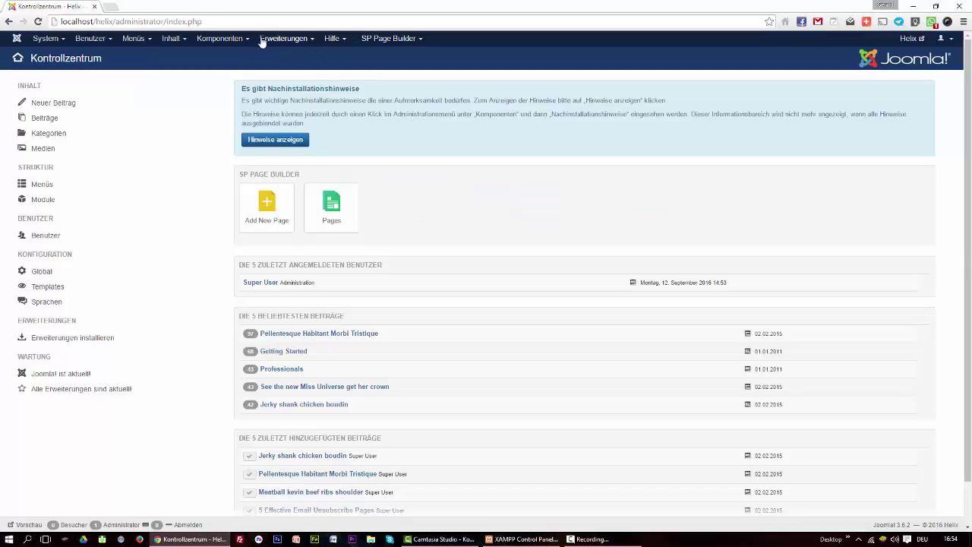
pyautogui.click(405, 41)
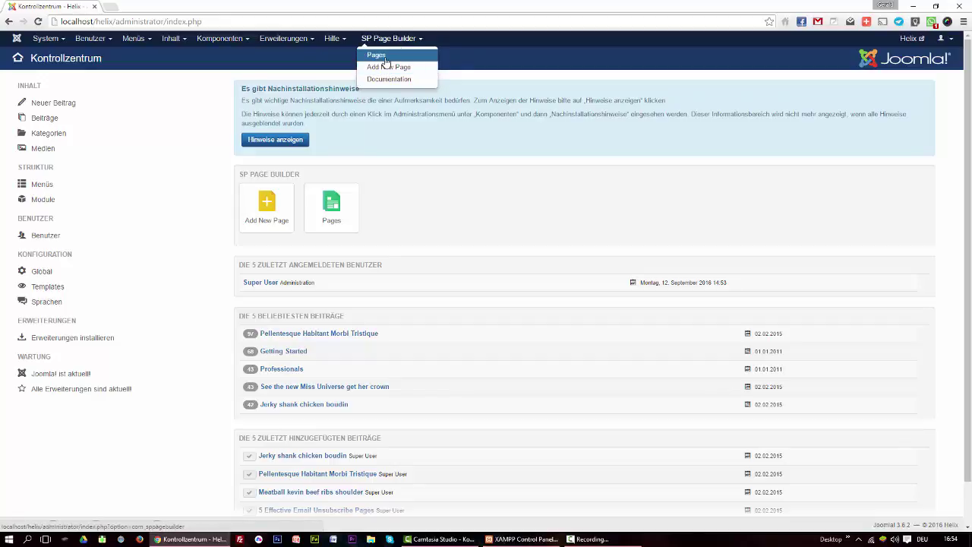
# - In a new tab, go to joomfan.de's Design & Technik Downloads page
pyautogui.click(110, 7)
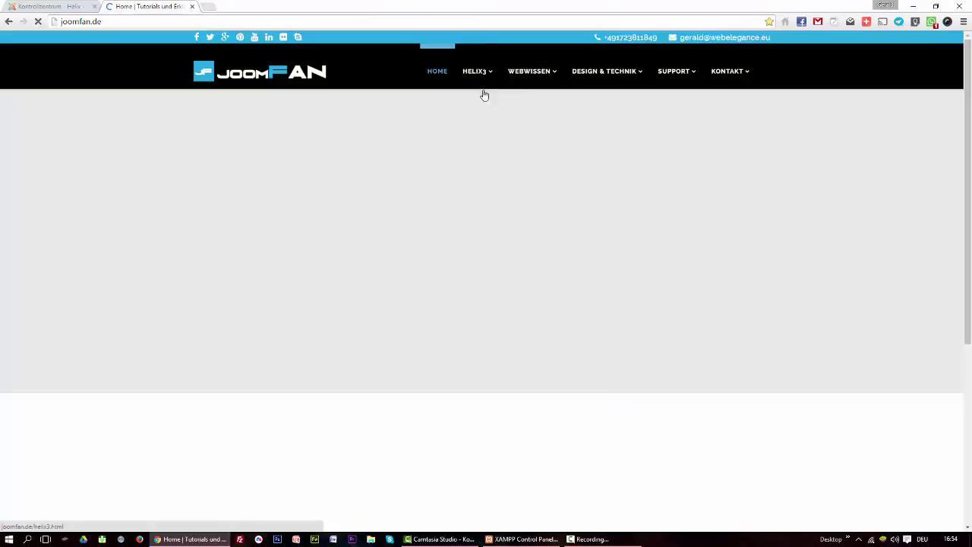
pyautogui.moveTo(600, 83)
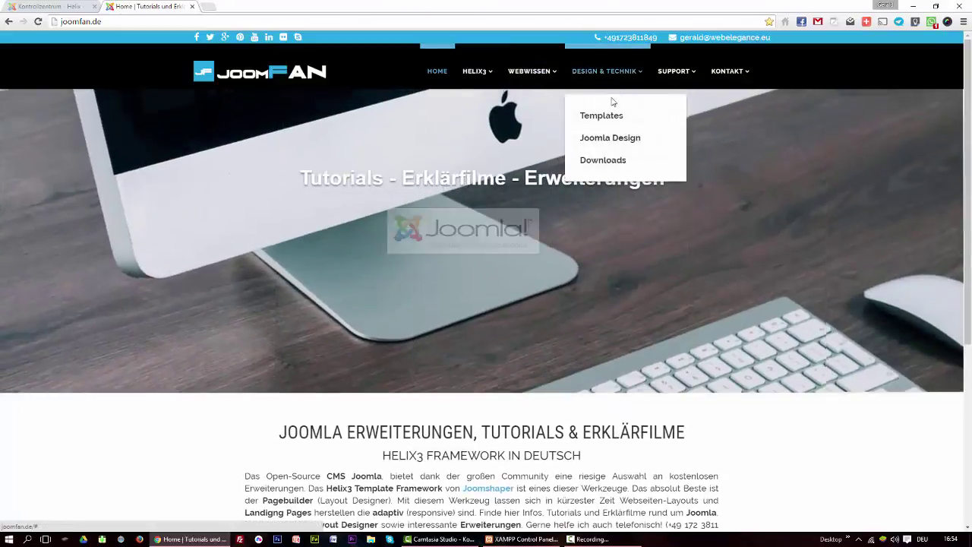
pyautogui.moveTo(544, 79)
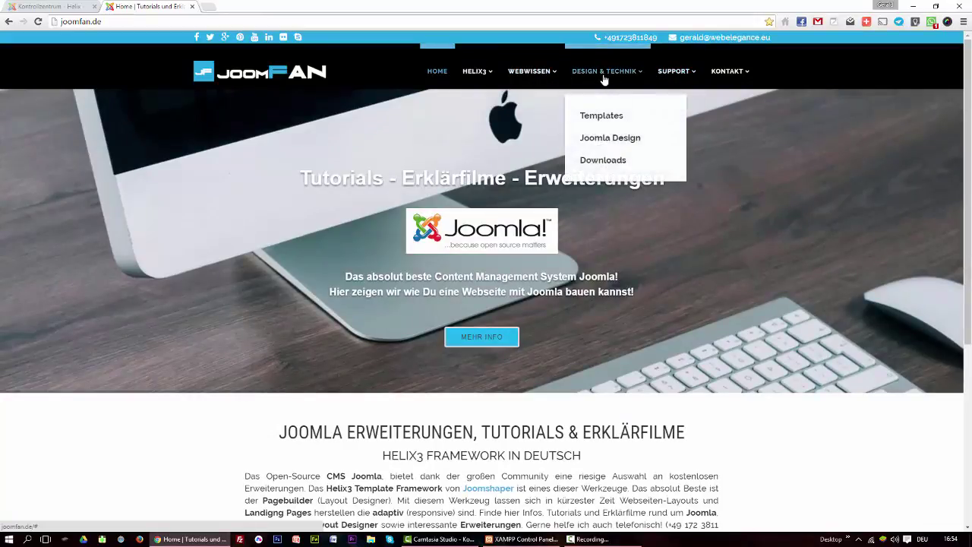
pyautogui.click(604, 161)
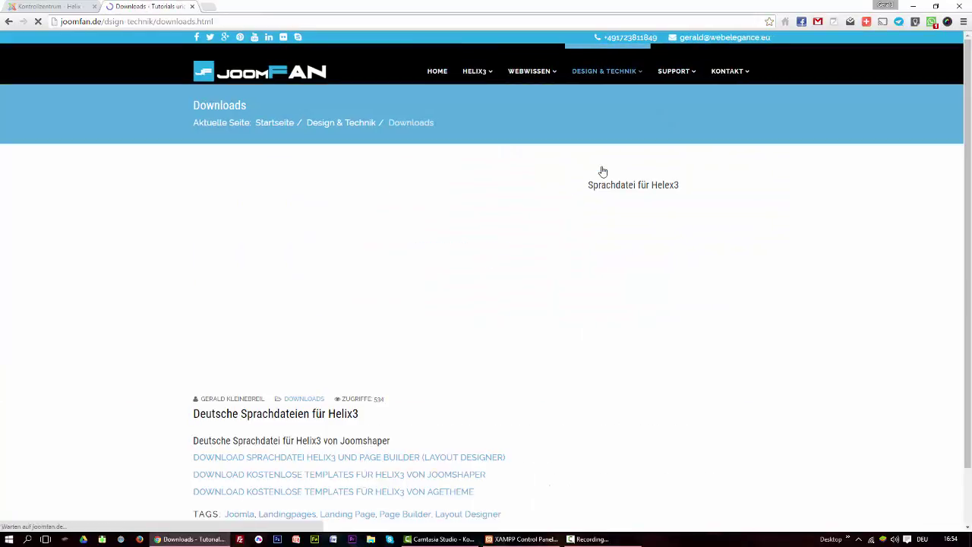
# - Open the Helix3 language file download form and start on the Vorname field
pyautogui.scroll(-2, 335, 357)
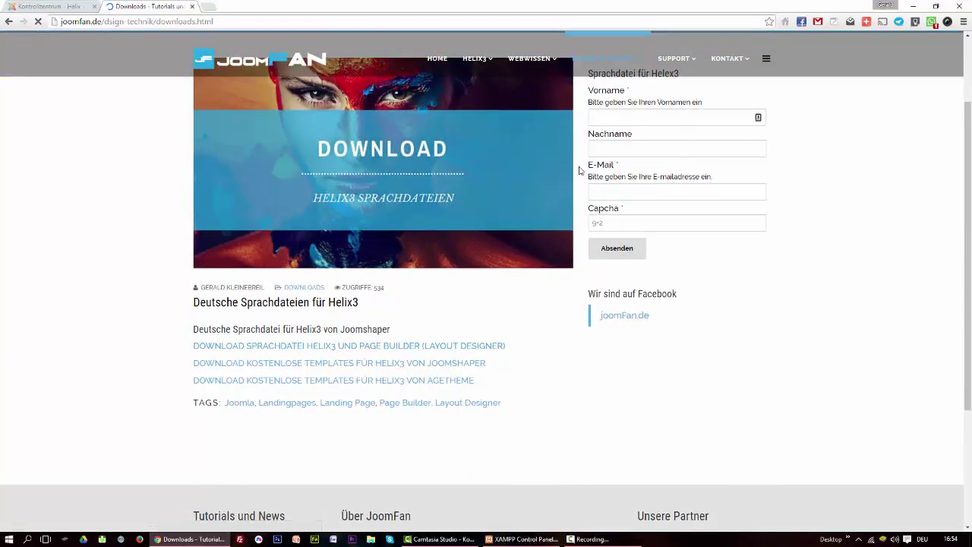
pyautogui.click(356, 348)
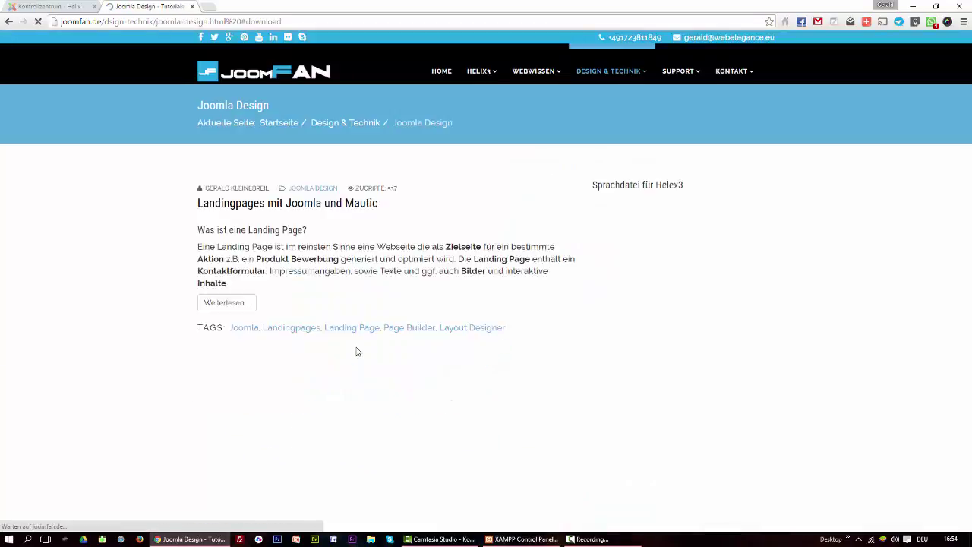
pyautogui.scroll(-1, 363, 342)
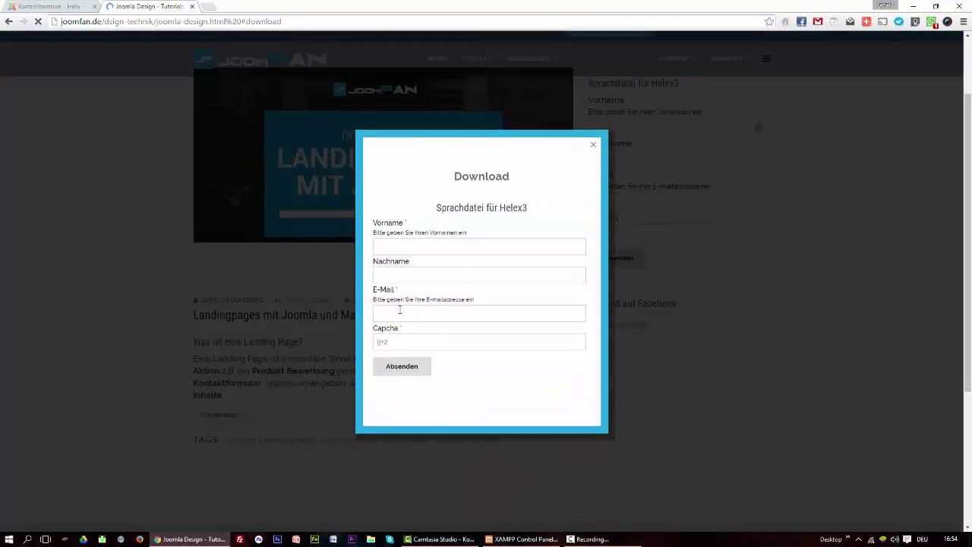
pyautogui.click(396, 243)
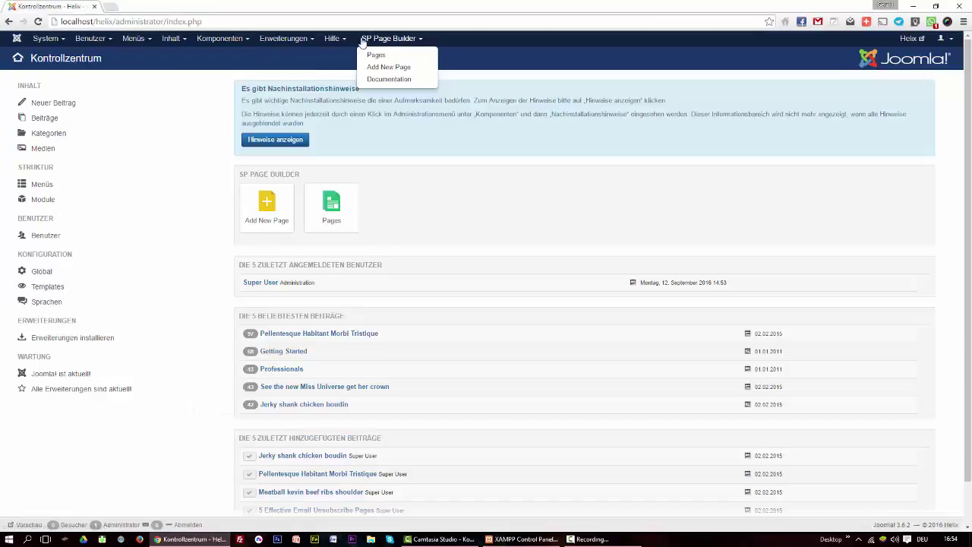
# - Open the extension installer via Erweiterungen > Verwalten > Installieren
pyautogui.click(304, 40)
pyautogui.moveTo(296, 59)
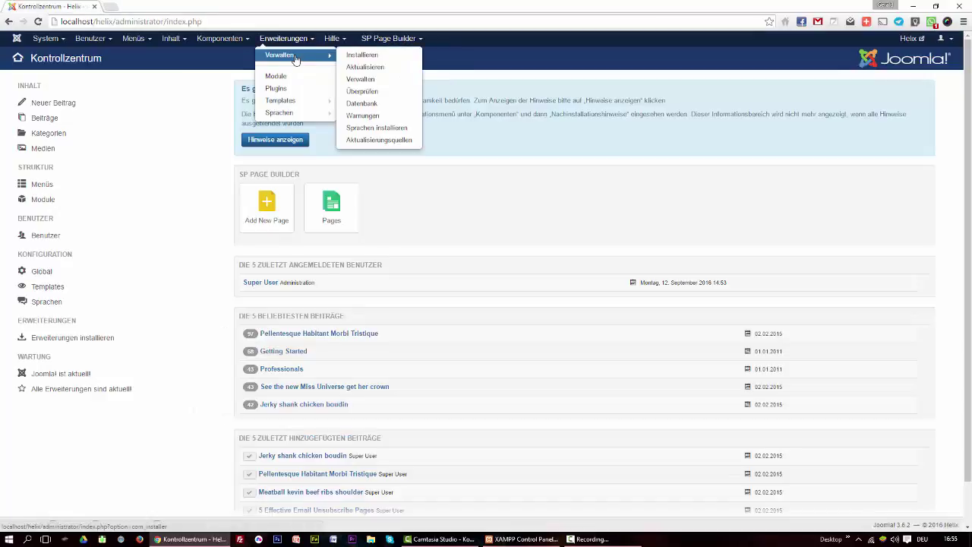
pyautogui.click(351, 56)
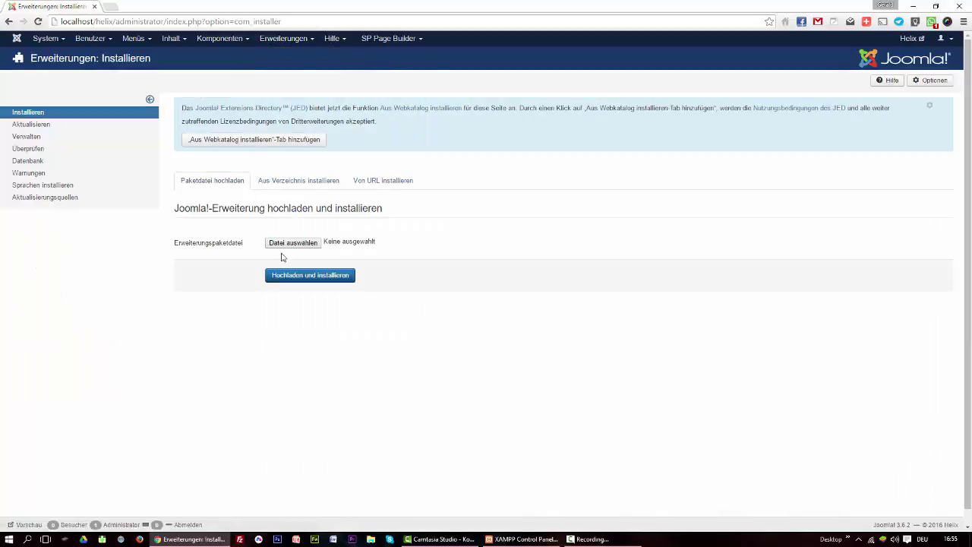
# - Choose the German language package zip and upload and install it
pyautogui.click(290, 244)
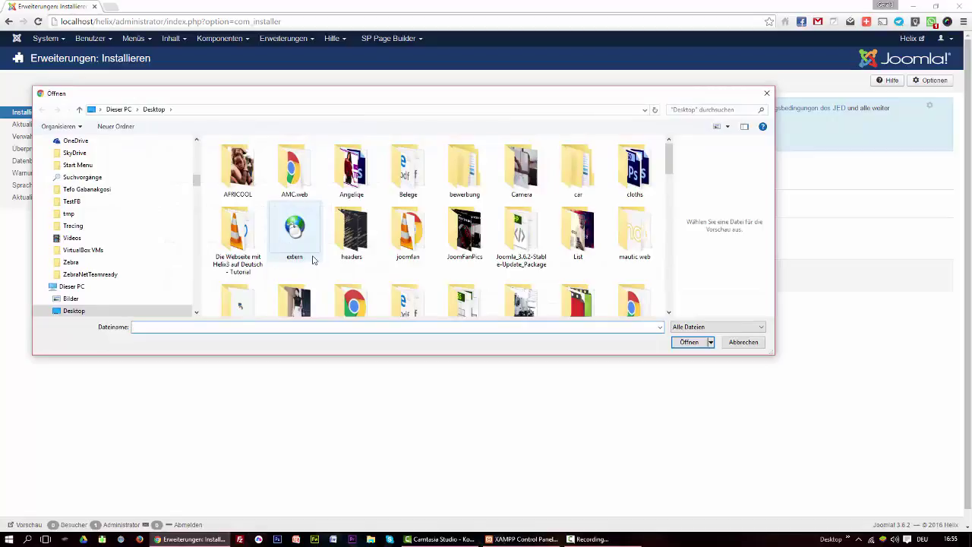
pyautogui.scroll(-10, 321, 235)
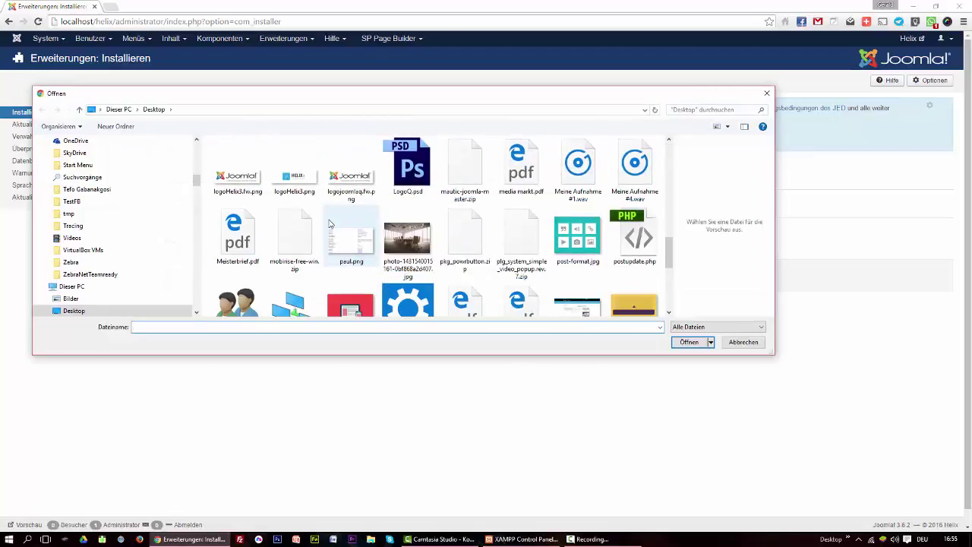
pyautogui.scroll(6, 212, 294)
pyautogui.doubleClick(634, 297)
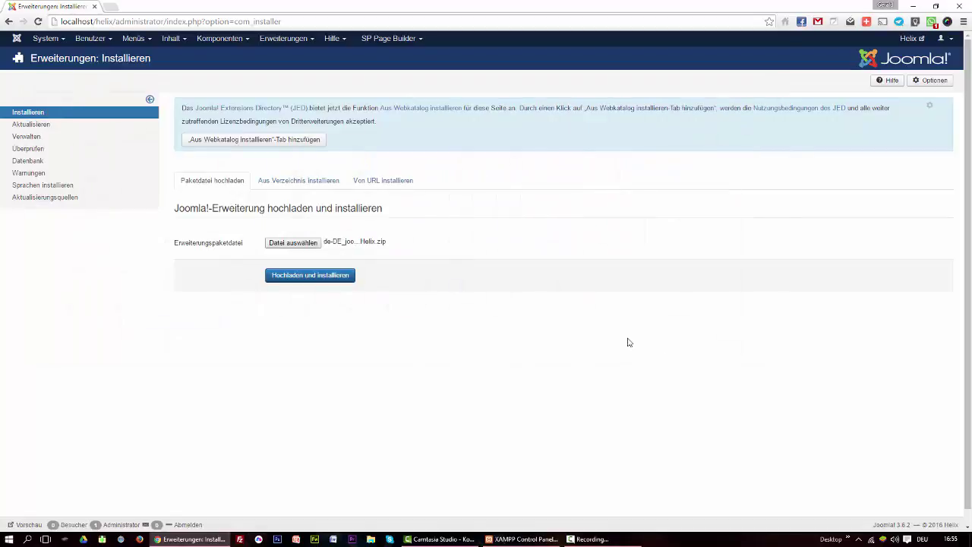
pyautogui.click(324, 276)
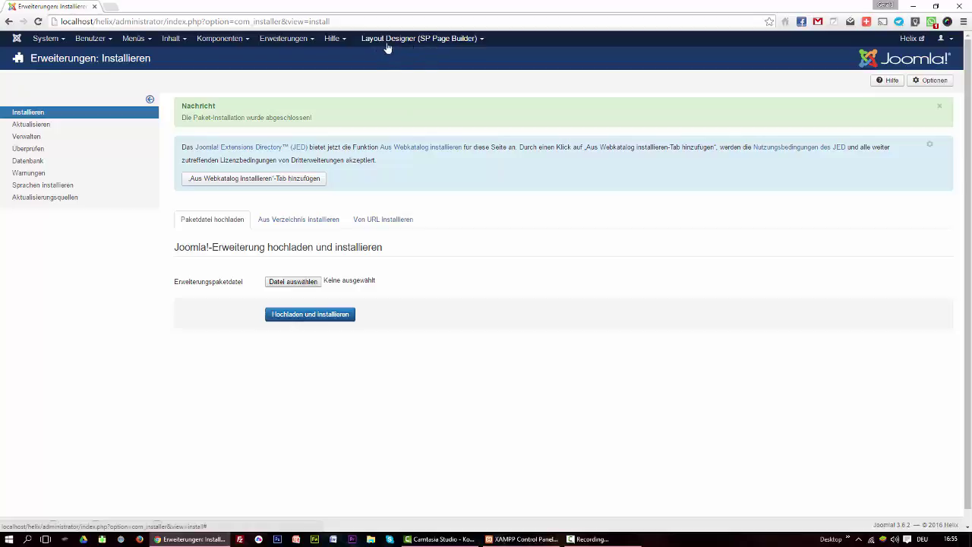
# - Open the Layout Designer pages list, then return to the Call to Action settings
pyautogui.click(444, 47)
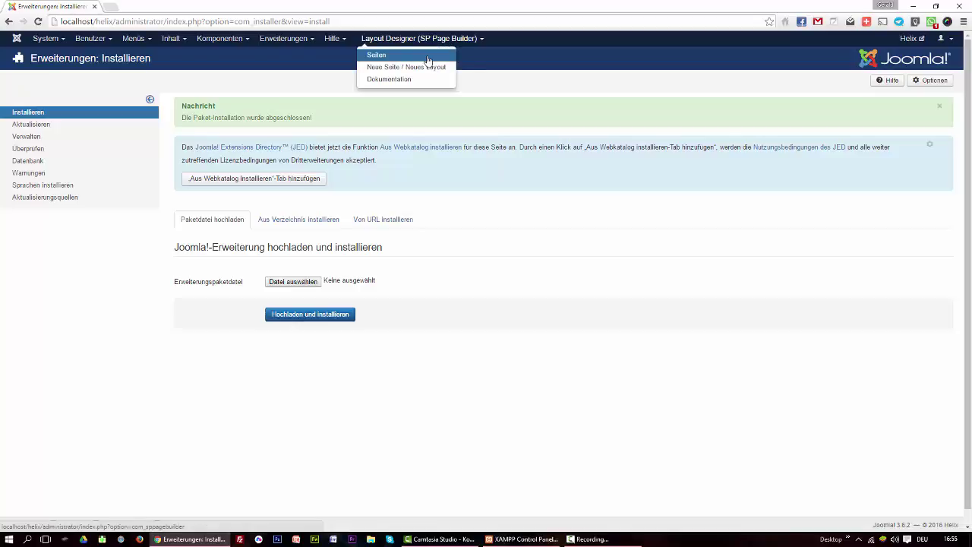
pyautogui.click(429, 57)
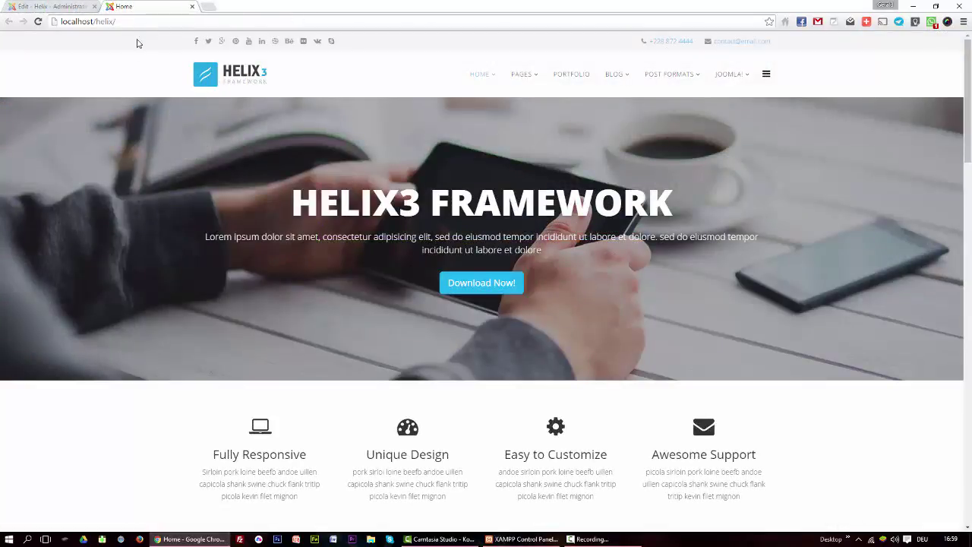
pyautogui.click(65, 6)
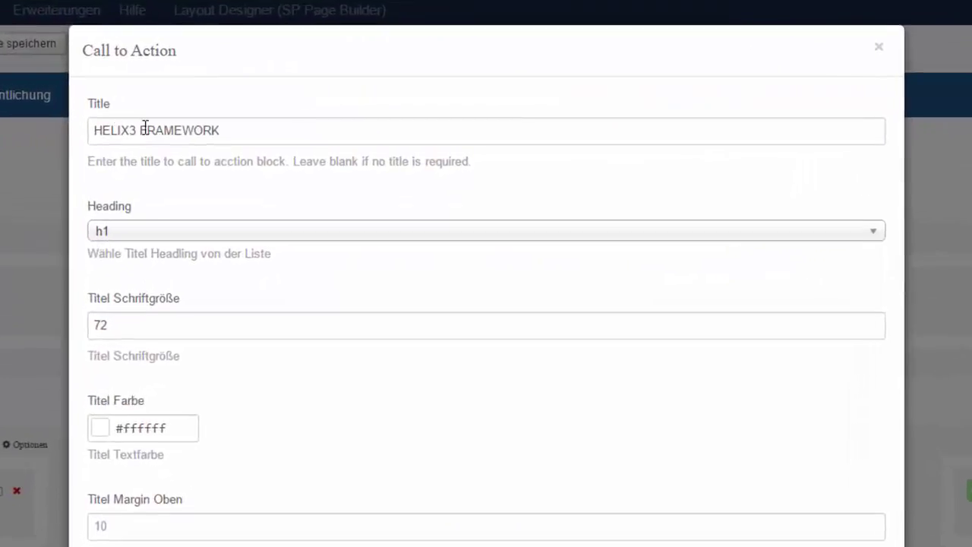
# - Append ' 1' to the Call to Action title, save, and reload the front page
pyautogui.click(296, 113)
pyautogui.write('1')
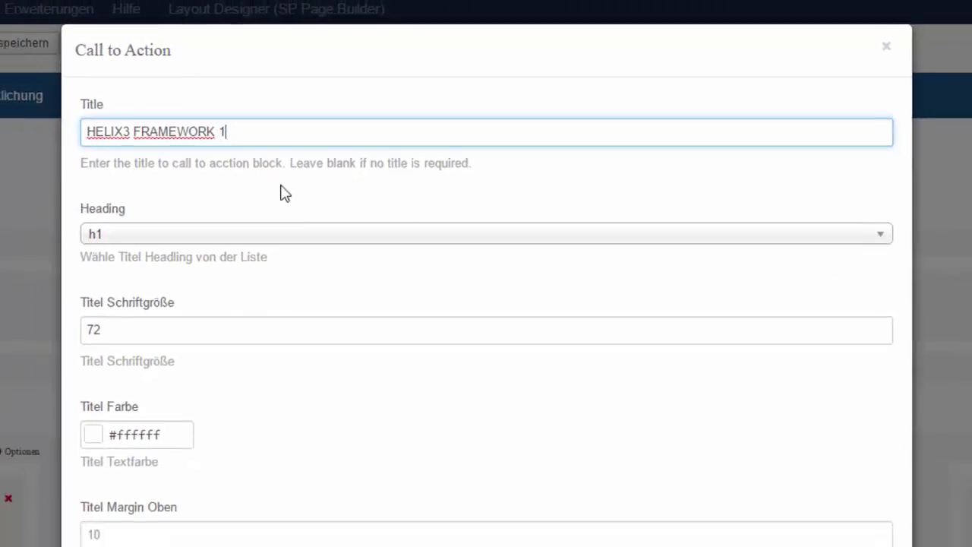
pyautogui.scroll(-10, 87, 345)
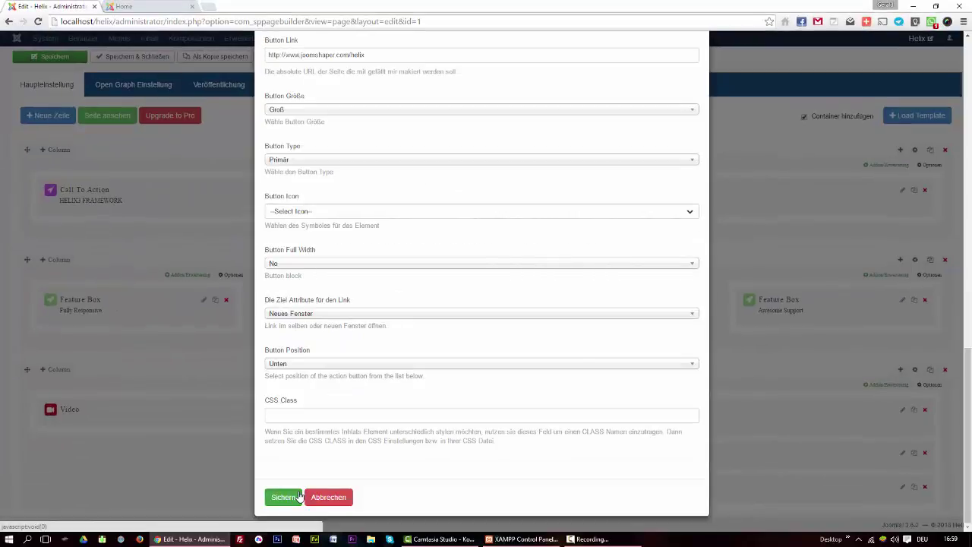
pyautogui.click(300, 496)
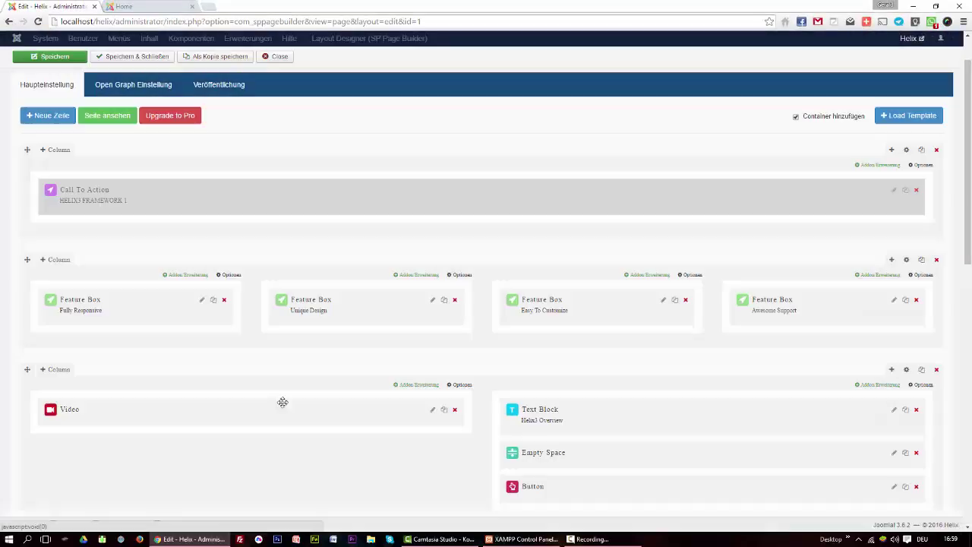
pyautogui.click(137, 6)
pyautogui.click(38, 21)
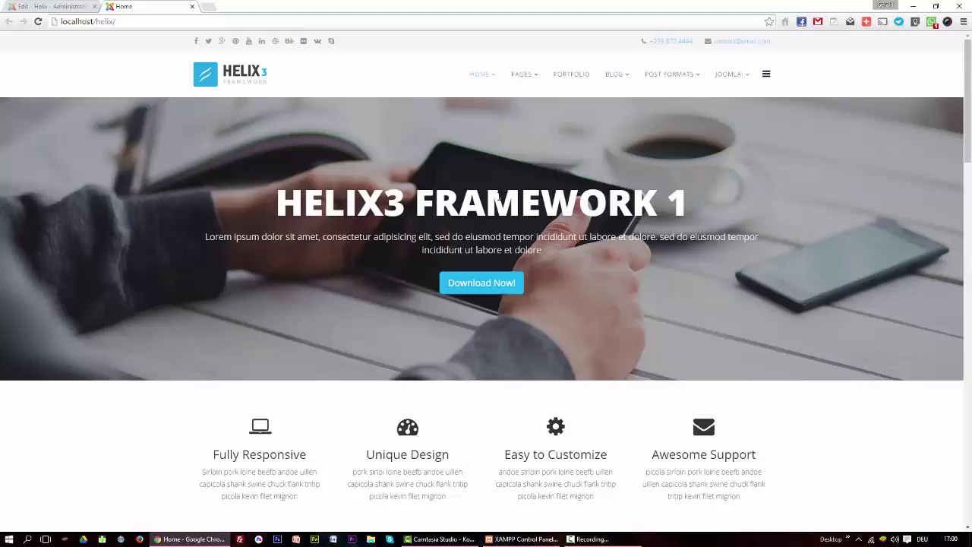
# - In the Call to Action settings, change the title font size from 72 to 58
pyautogui.click(68, 8)
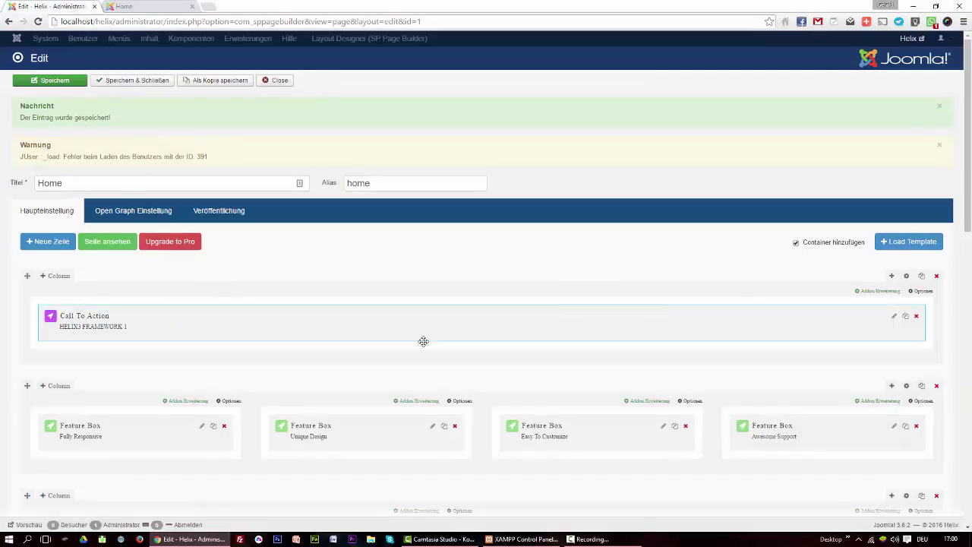
pyautogui.click(895, 317)
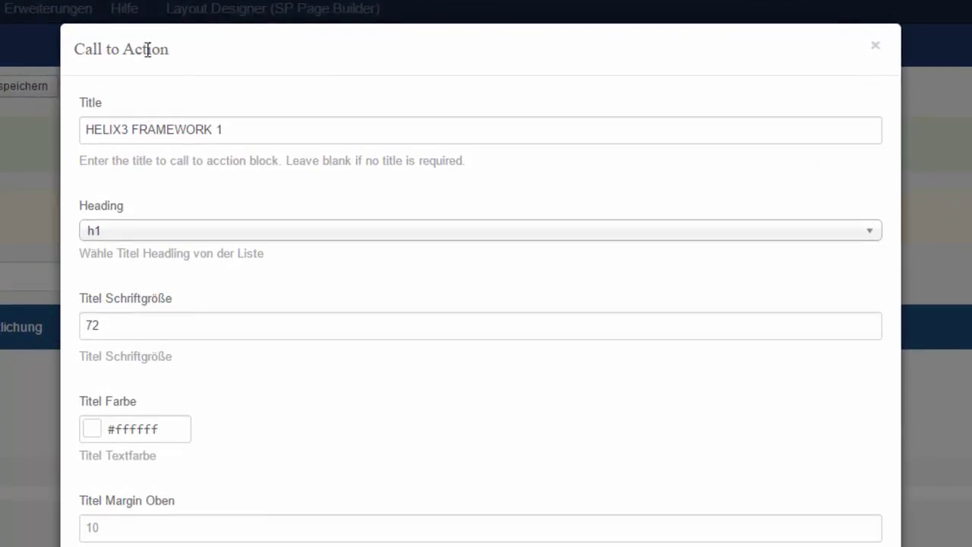
pyautogui.click(257, 137)
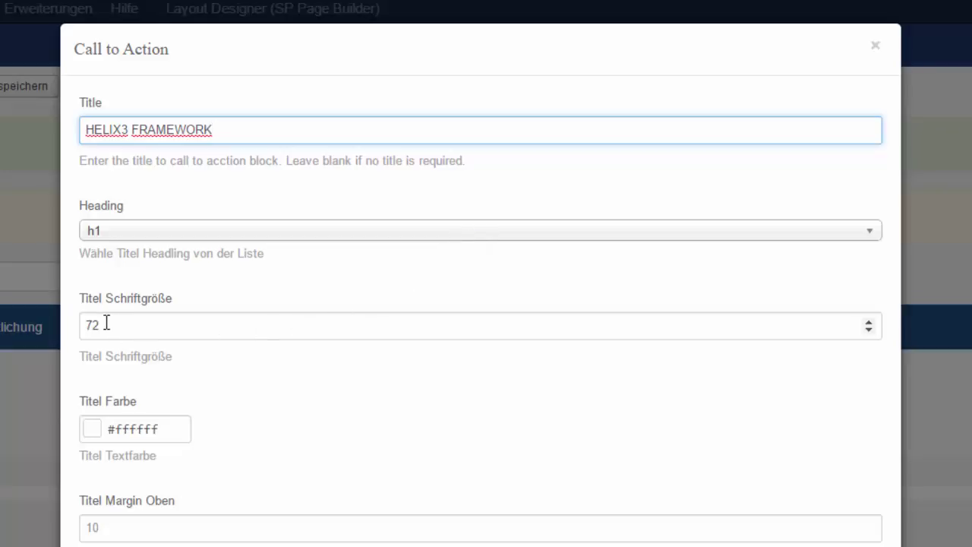
pyautogui.moveTo(107, 323); pyautogui.dragTo(73, 321)
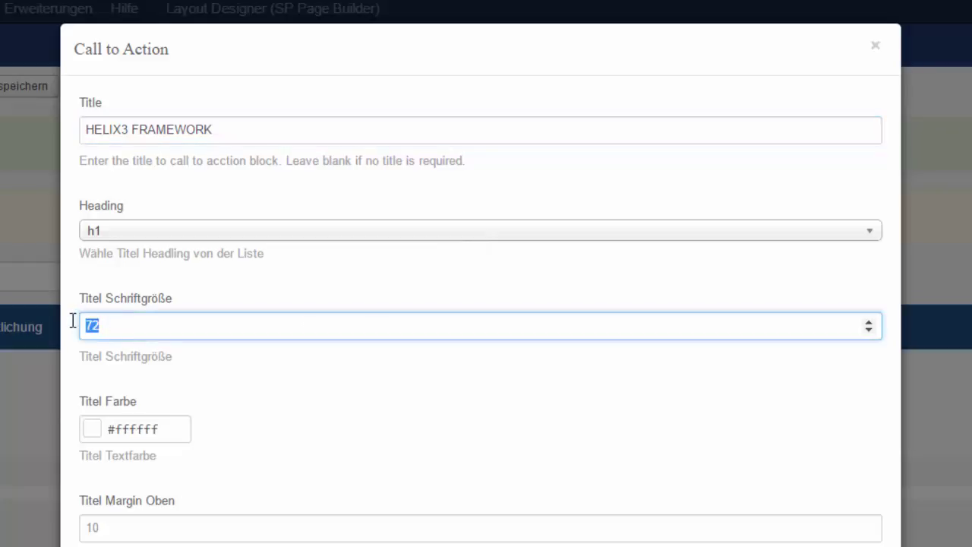
pyautogui.write('58')
# - Apply the Call to Action settings, save the Home page, and view the front end
pyautogui.scroll(-10, 239, 484)
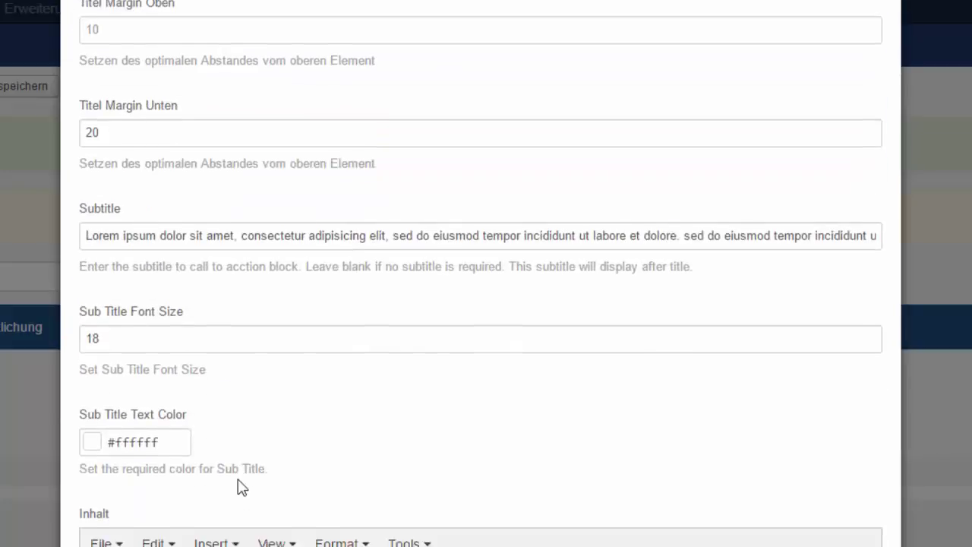
pyautogui.scroll(-8, 239, 484)
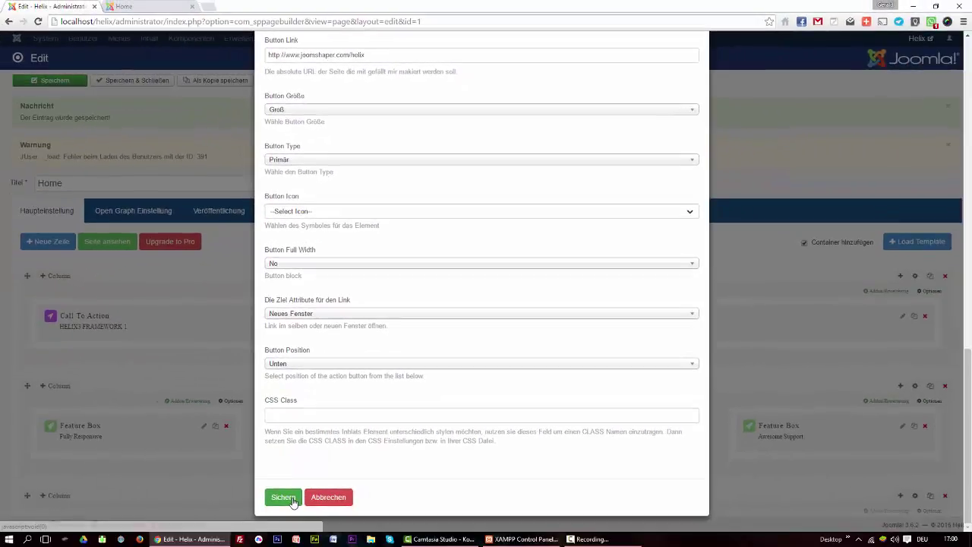
pyautogui.click(294, 499)
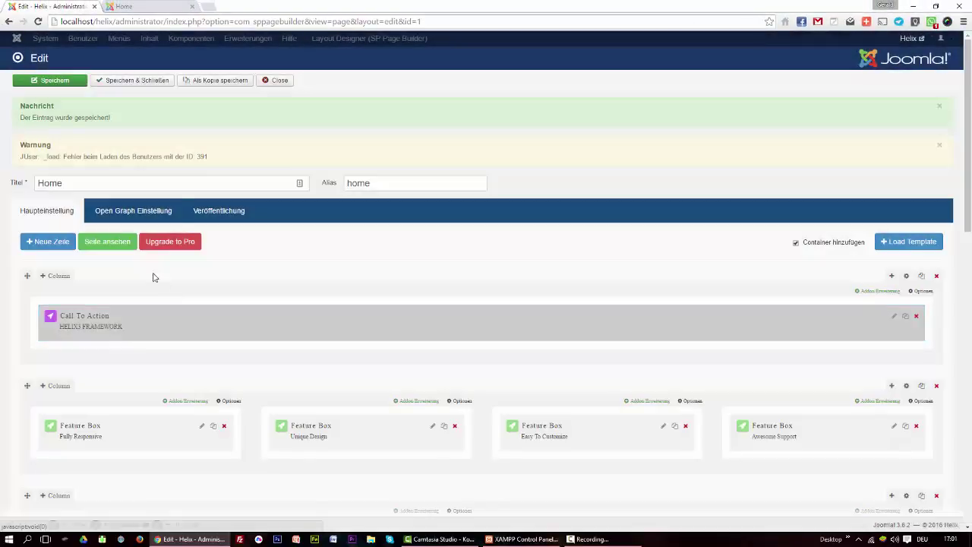
pyautogui.click(61, 80)
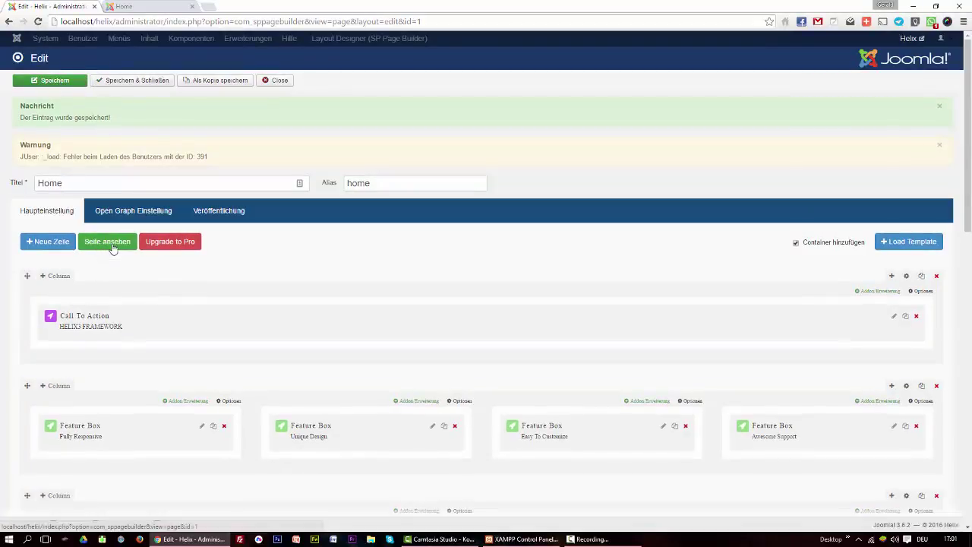
pyautogui.click(125, 7)
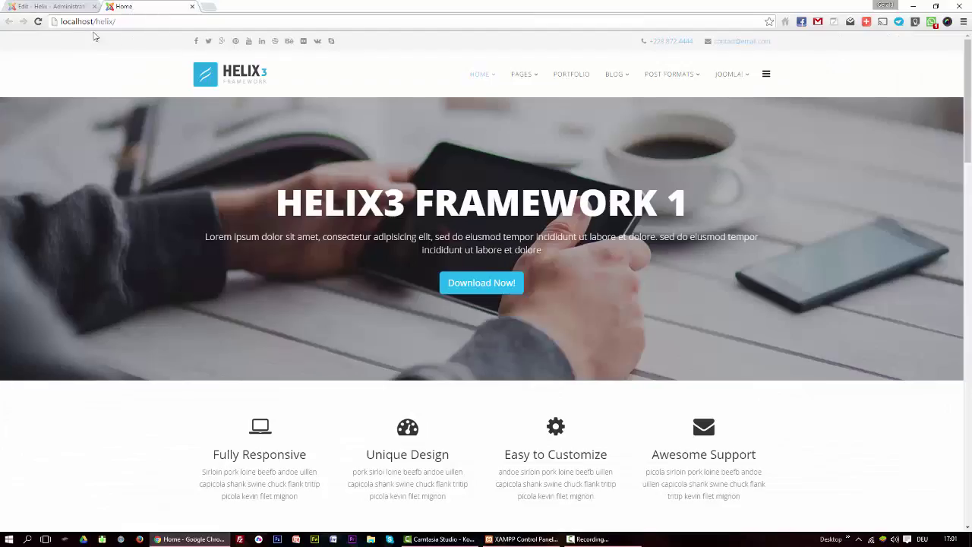
# - Reload the front page, check the narrow mobile layout, then maximize and return to the editor
pyautogui.press('F5')
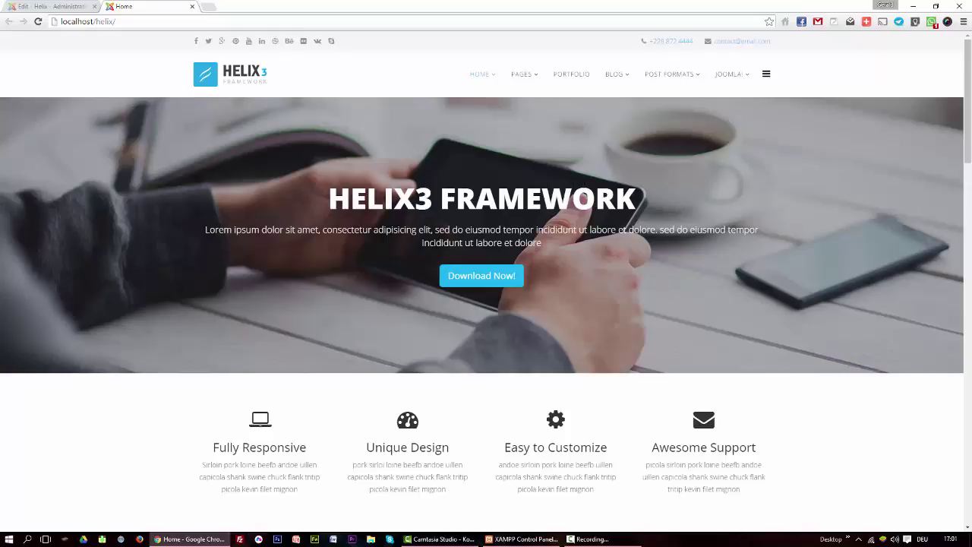
pyautogui.click(936, 6)
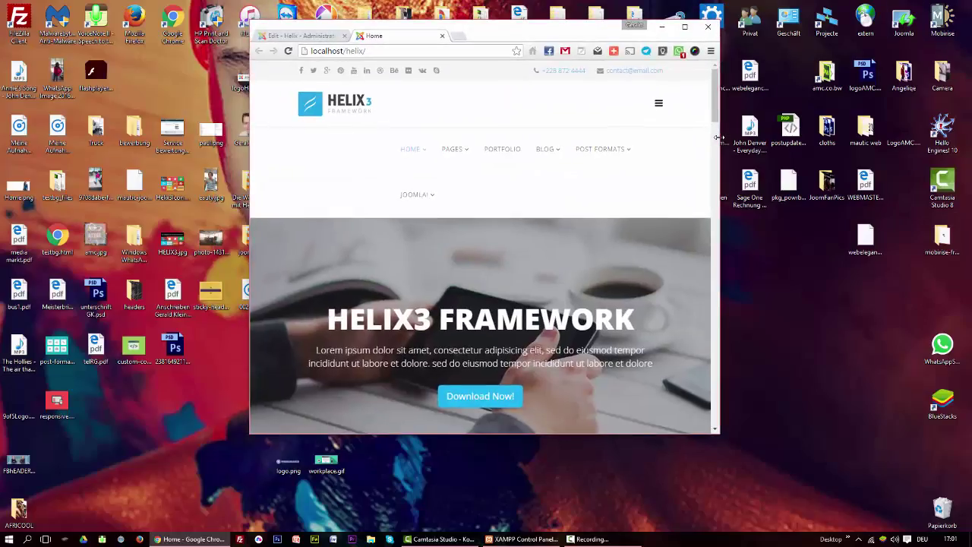
pyautogui.moveTo(717, 137); pyautogui.dragTo(500, 124)
pyautogui.moveTo(447, 115); pyautogui.dragTo(393, 112)
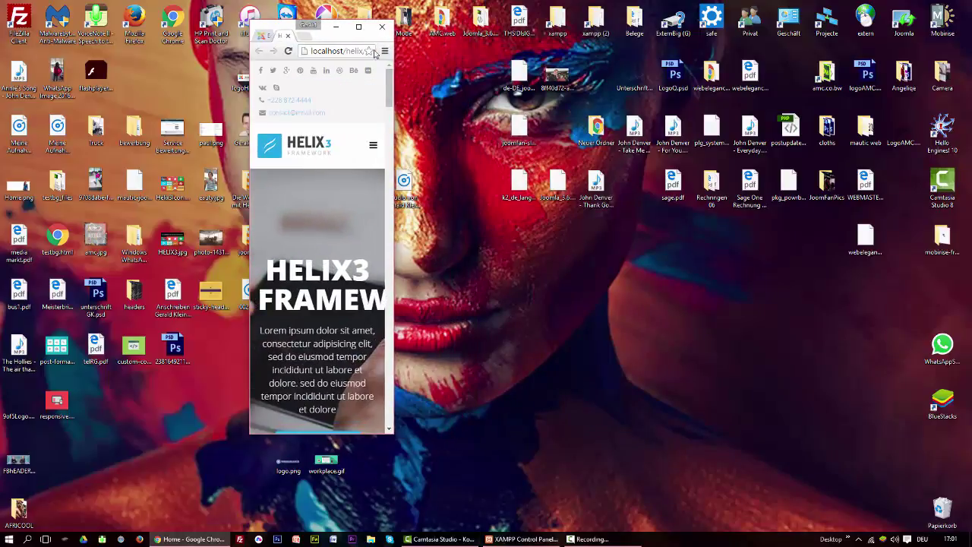
pyautogui.click(359, 26)
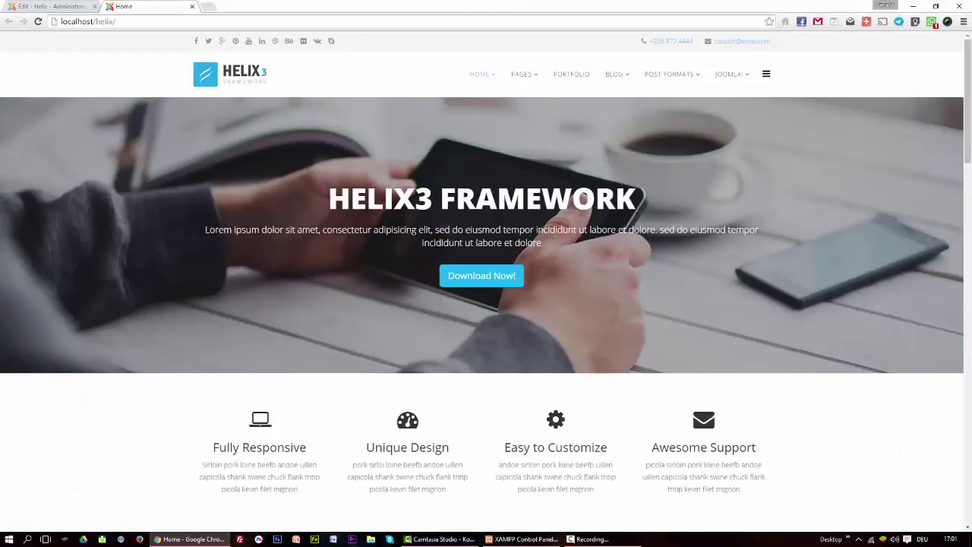
pyautogui.click(70, 6)
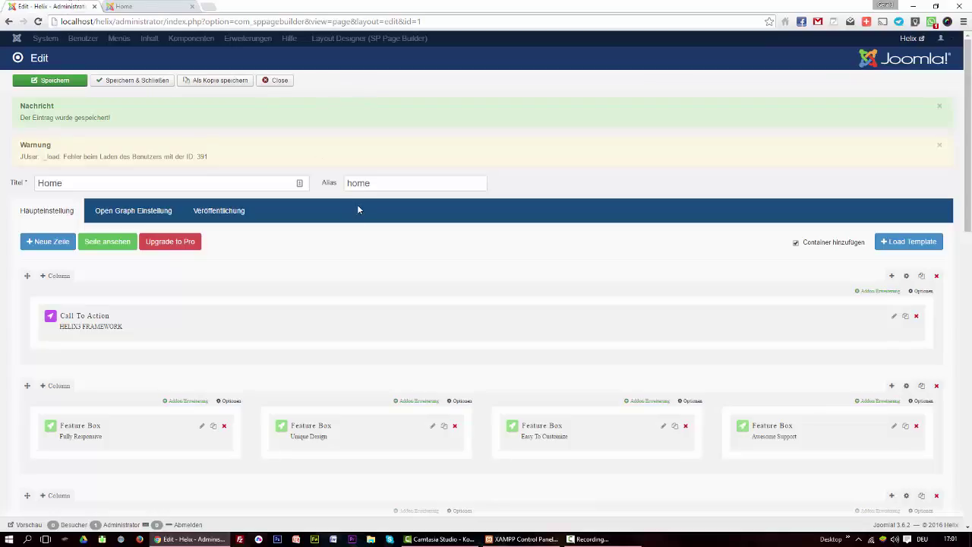
pyautogui.scroll(-1, 879, 286)
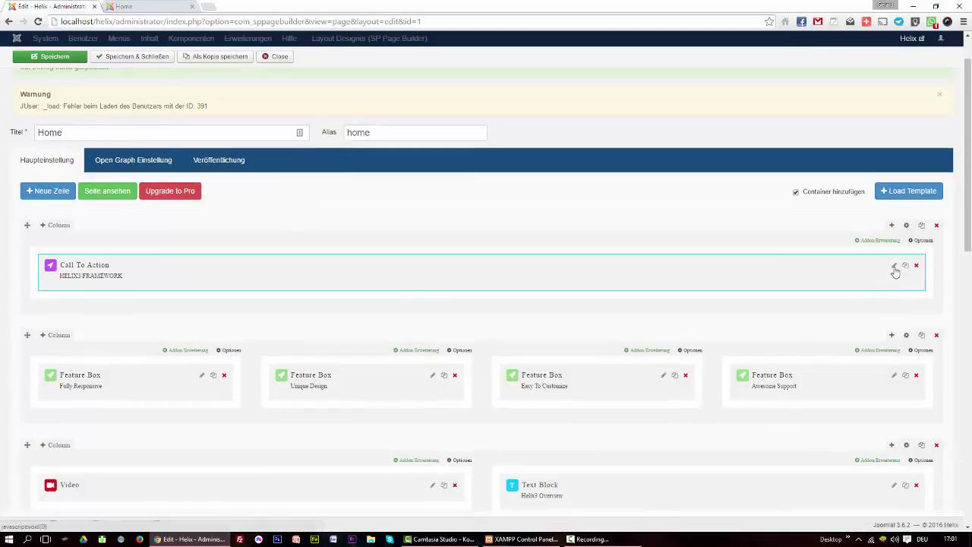
pyautogui.click(894, 266)
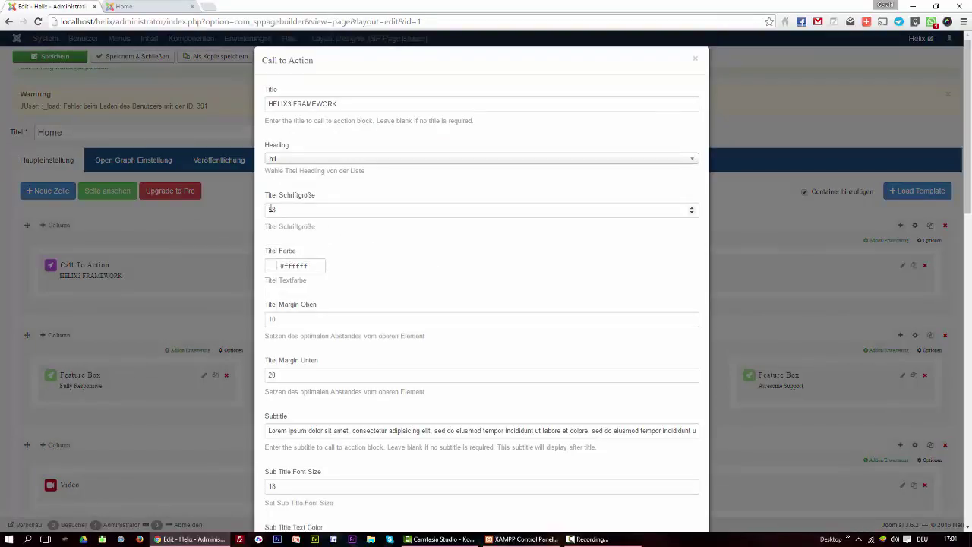
pyautogui.doubleClick(276, 208)
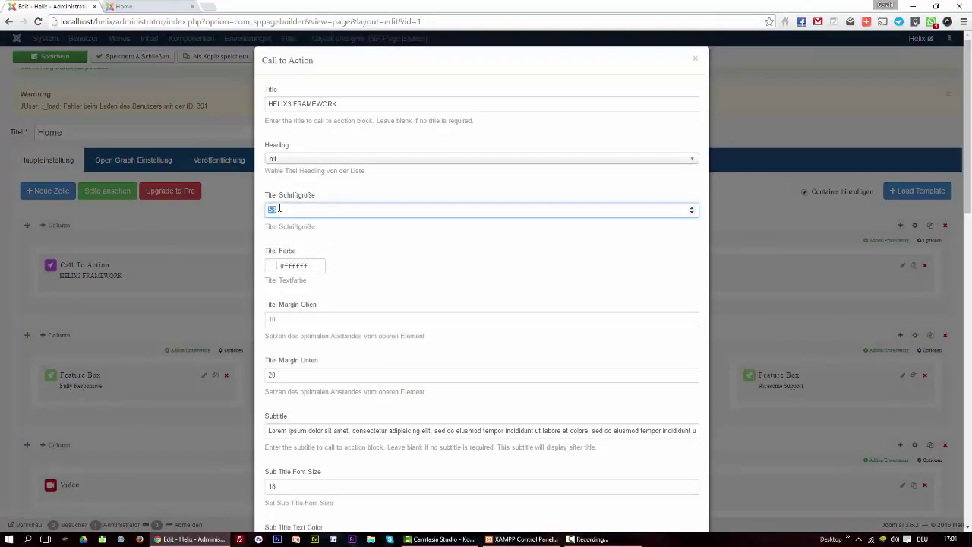
pyautogui.write('4')
pyautogui.hotkey('ctrl', 'Tab')
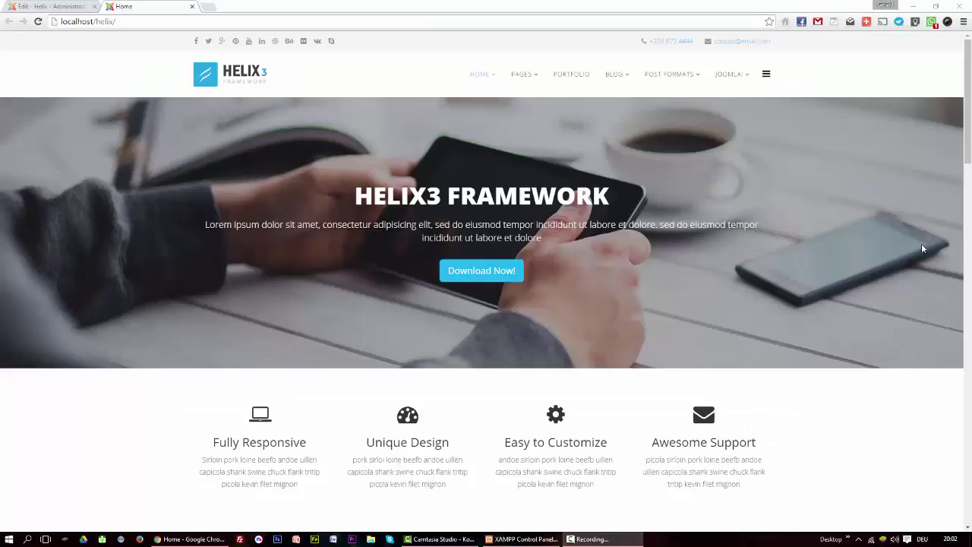
pyautogui.moveTo(967, 118); pyautogui.dragTo(945, 200)
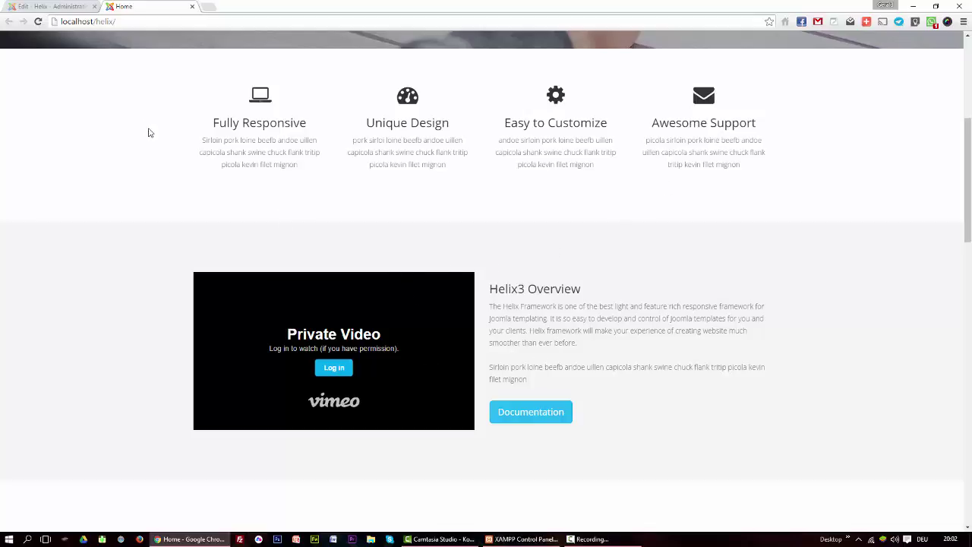
pyautogui.click(58, 8)
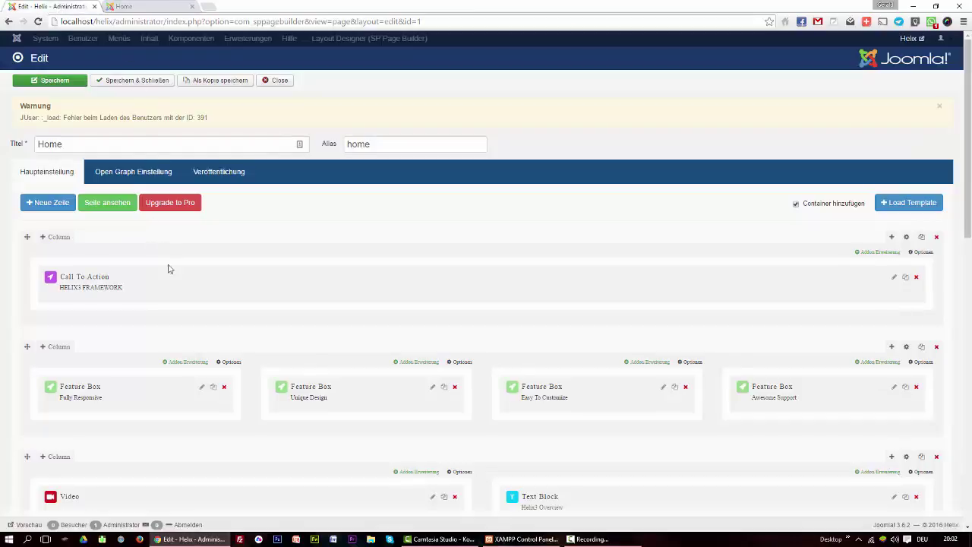
# - Open the Fully Responsive feature box settings and scroll through its options
pyautogui.scroll(-1, 103, 380)
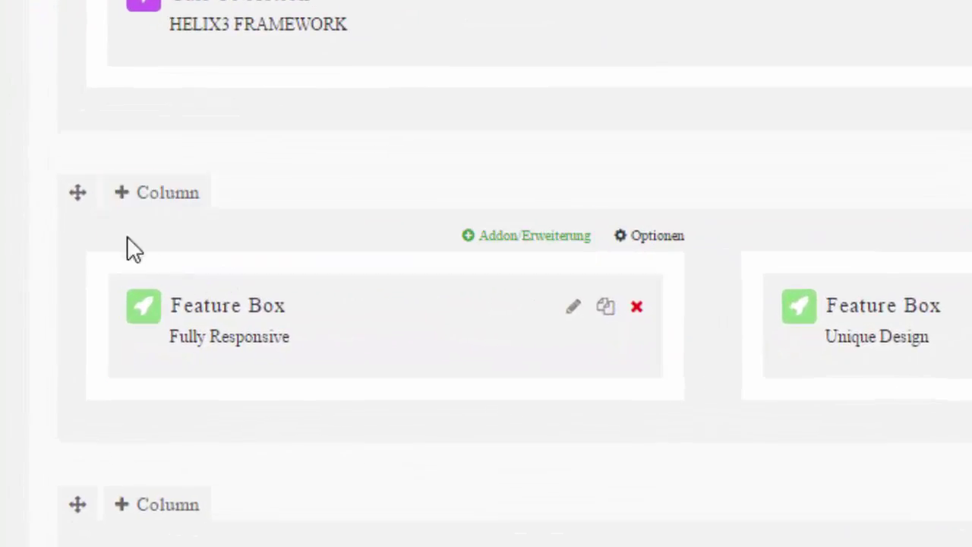
pyautogui.moveTo(125, 201)
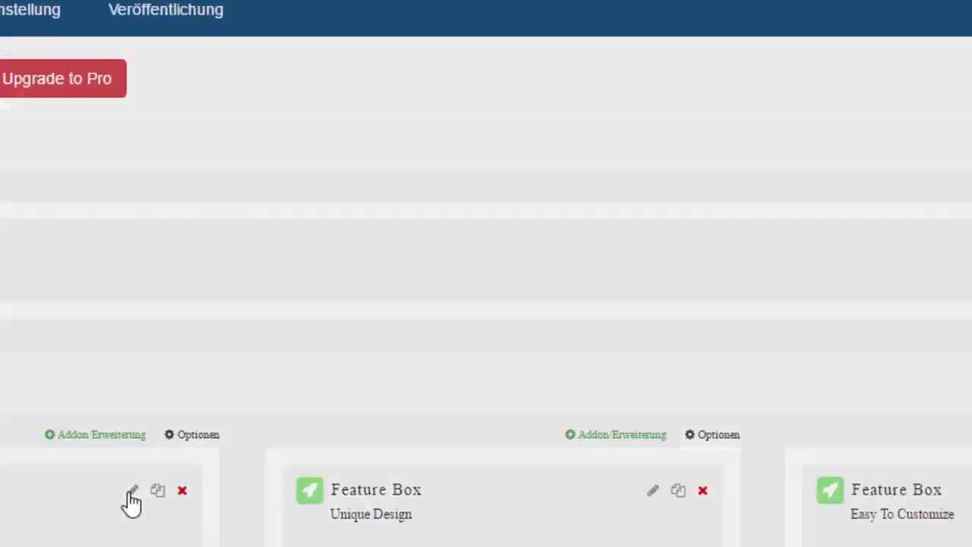
pyautogui.click(446, 360)
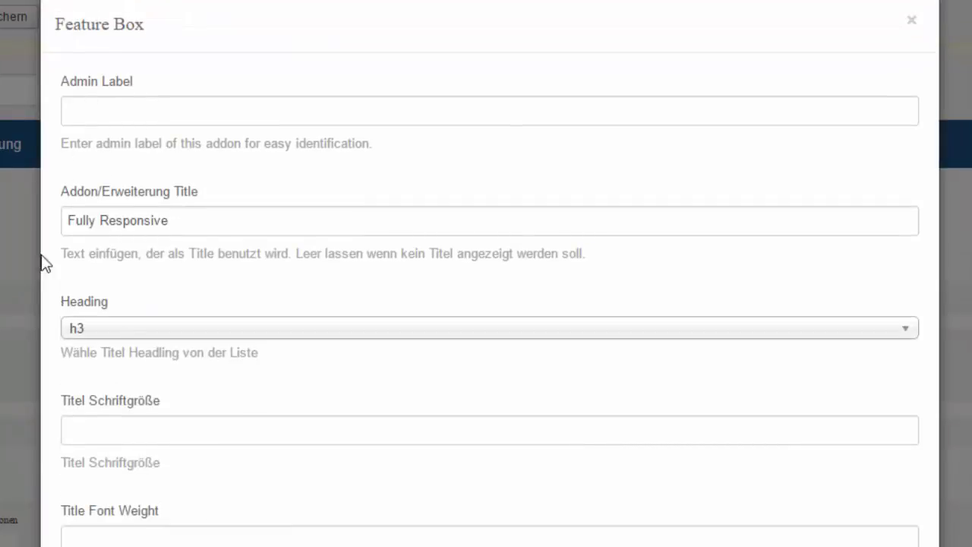
pyautogui.scroll(-3, 174, 443)
pyautogui.scroll(-8, 174, 502)
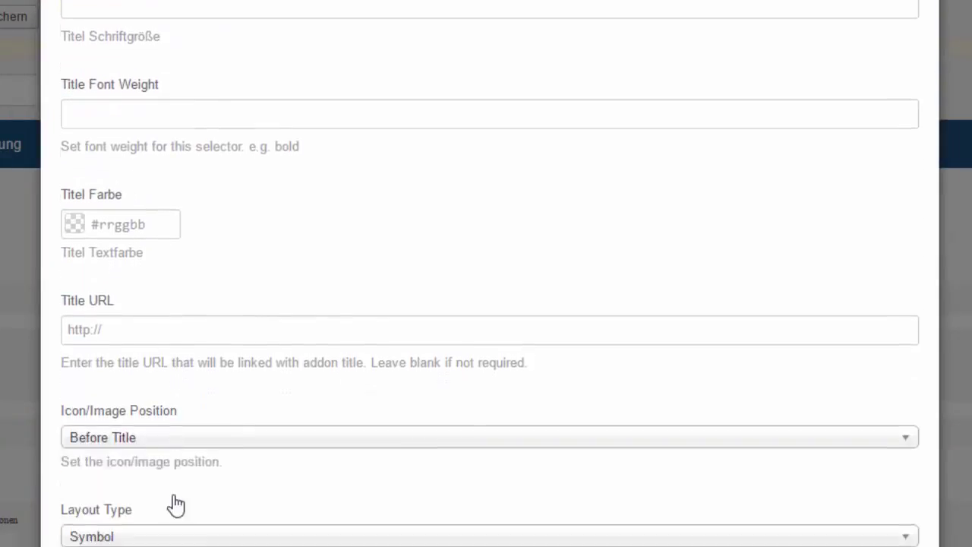
pyautogui.scroll(-7, 170, 536)
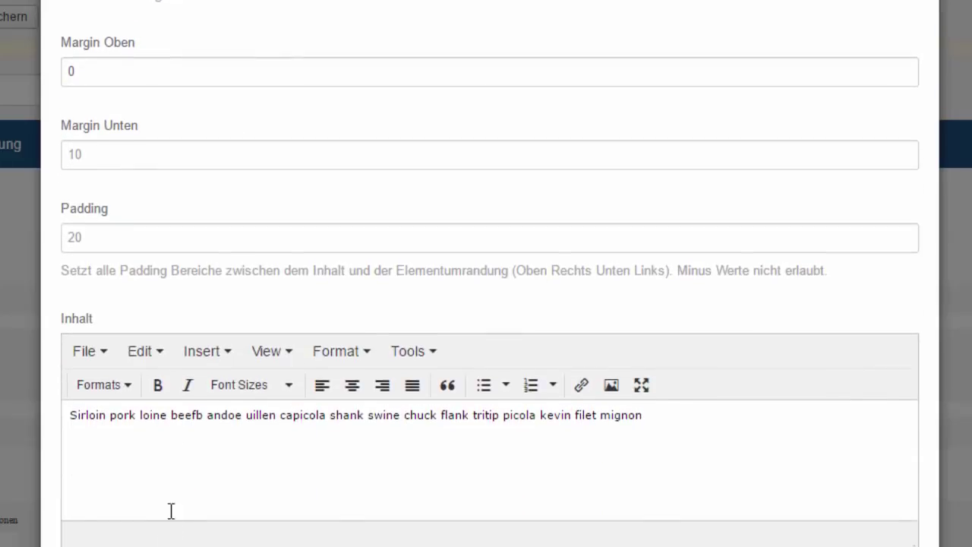
pyautogui.scroll(20, 167, 521)
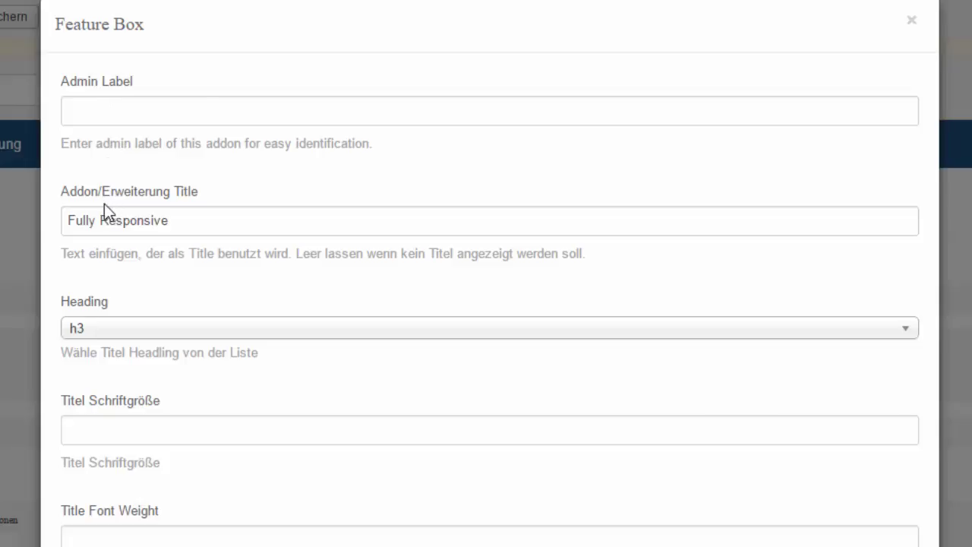
# - Place the cursor in the Fully Responsive title field and scroll further down the dialog
pyautogui.click(199, 230)
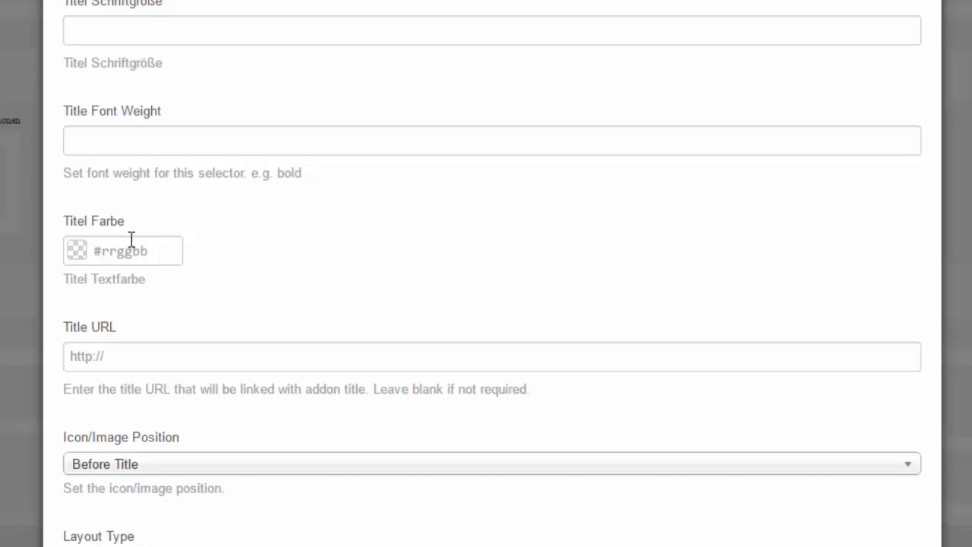
pyautogui.scroll(-2, 131, 190)
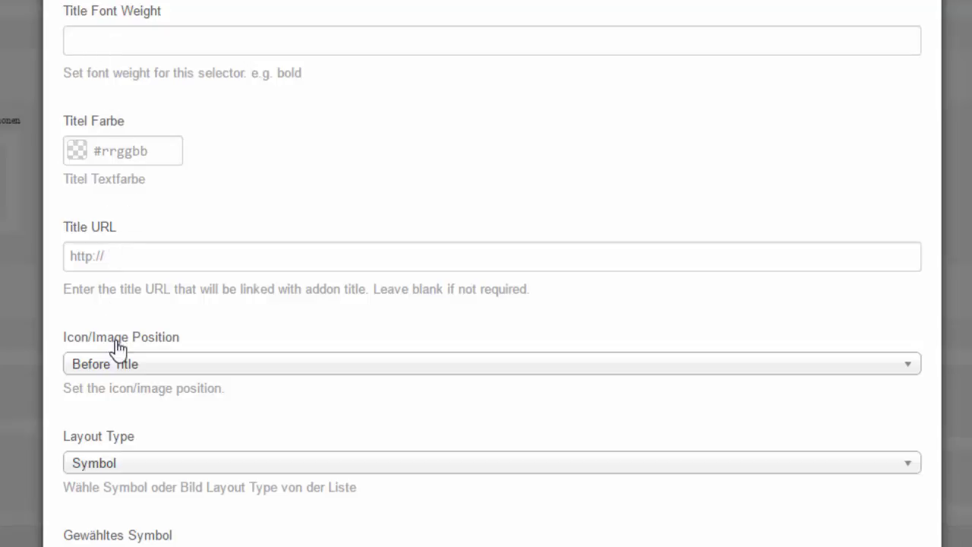
pyautogui.scroll(-2, 115, 343)
# - Keep the icon position Before Title and set the feature box Layout Type to Bild
pyautogui.click(144, 274)
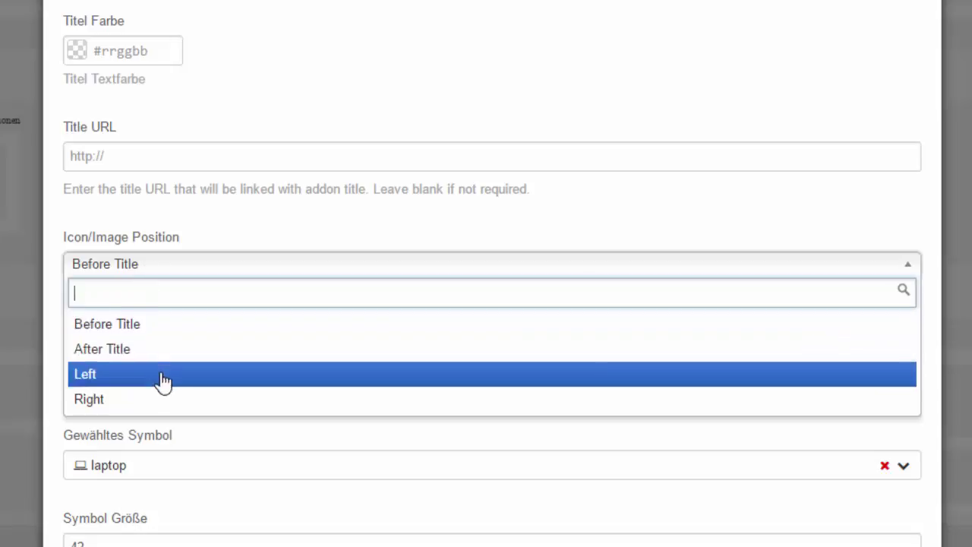
pyautogui.click(204, 242)
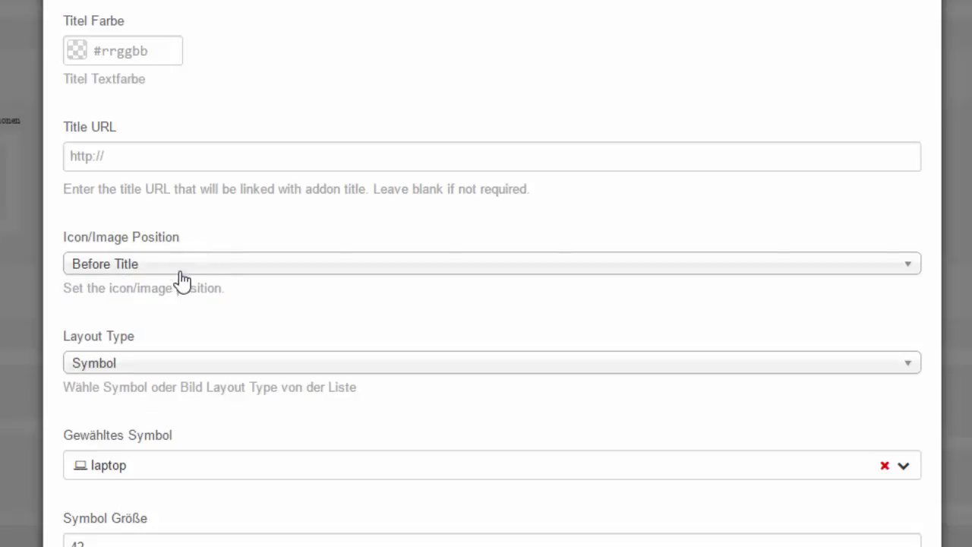
pyautogui.scroll(-1, 174, 282)
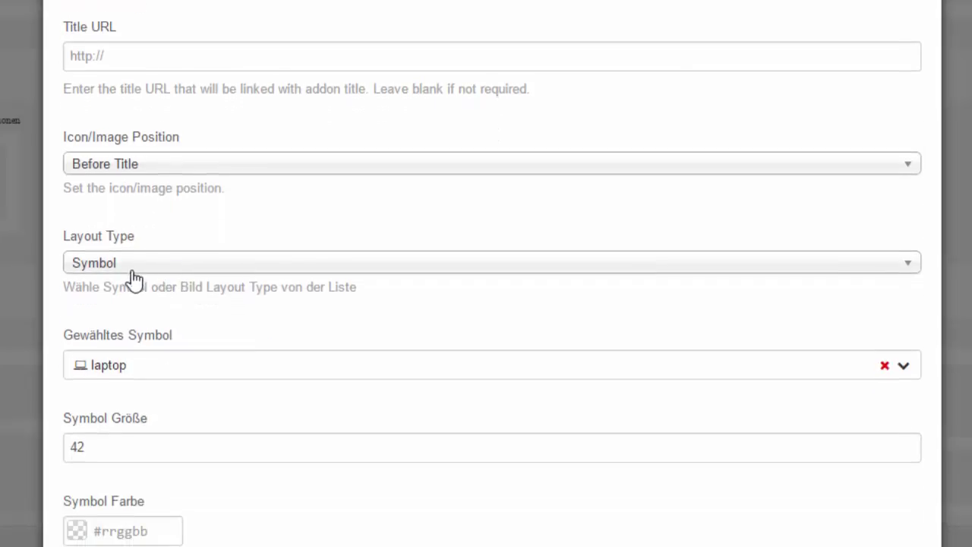
pyautogui.click(137, 266)
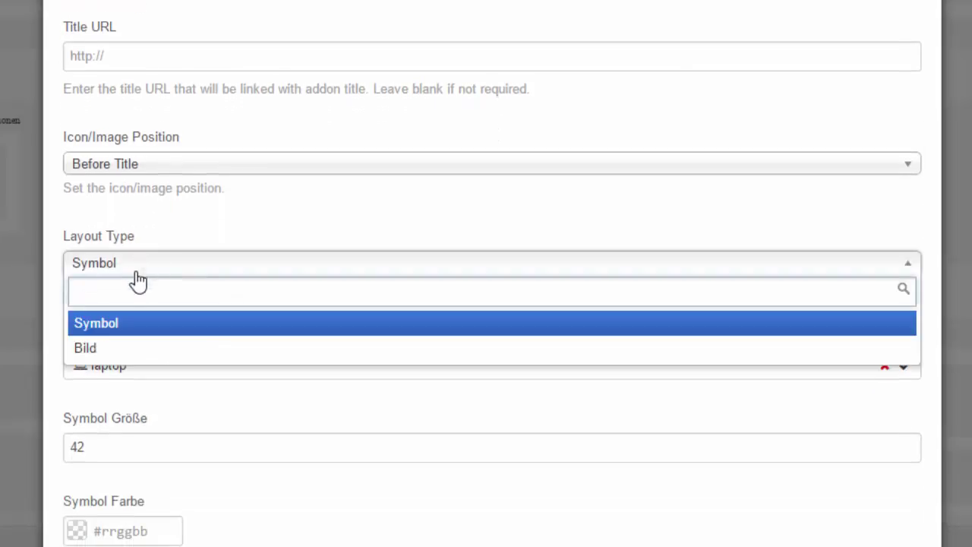
pyautogui.click(134, 350)
pyautogui.scroll(-1, 212, 319)
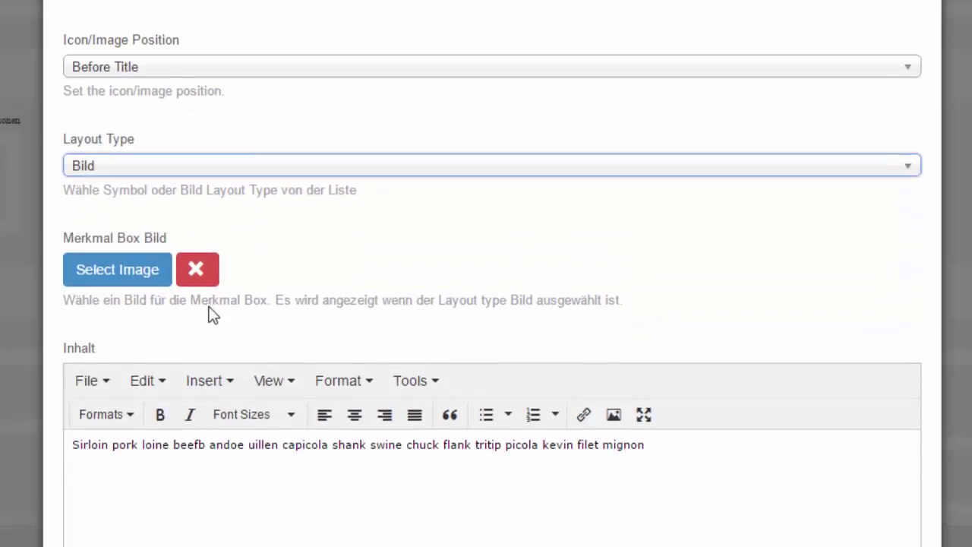
pyautogui.click(108, 165)
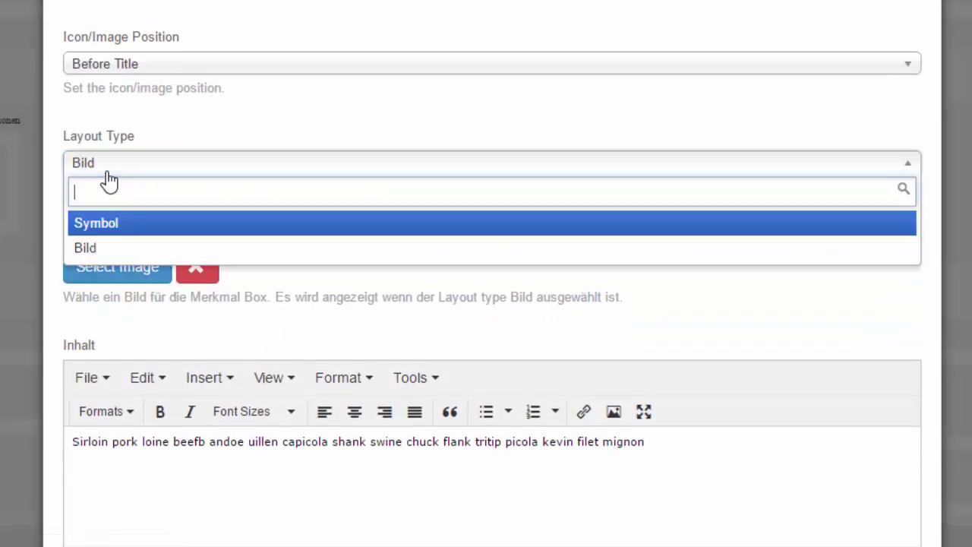
pyautogui.click(106, 250)
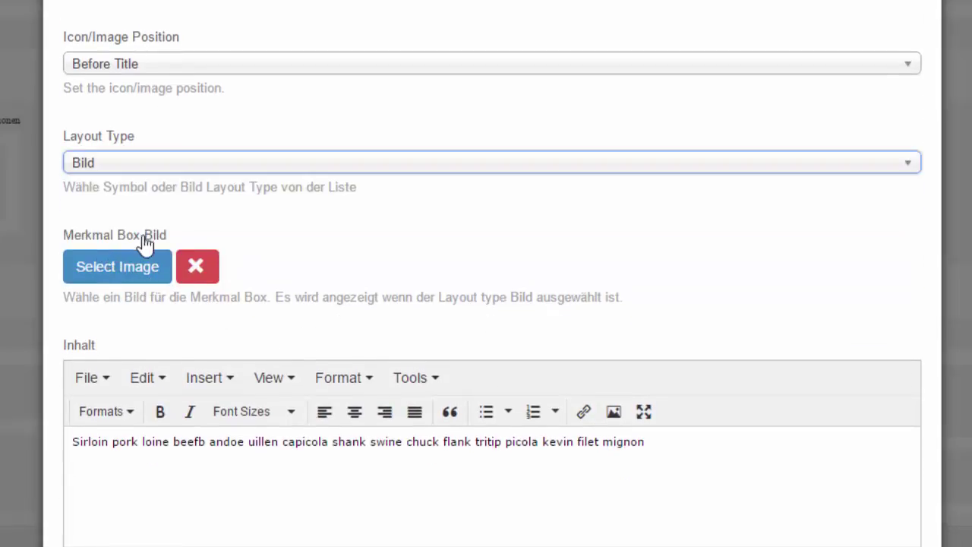
# - Keep the content alignment centred and save the feature box settings
pyautogui.scroll(-3, 127, 244)
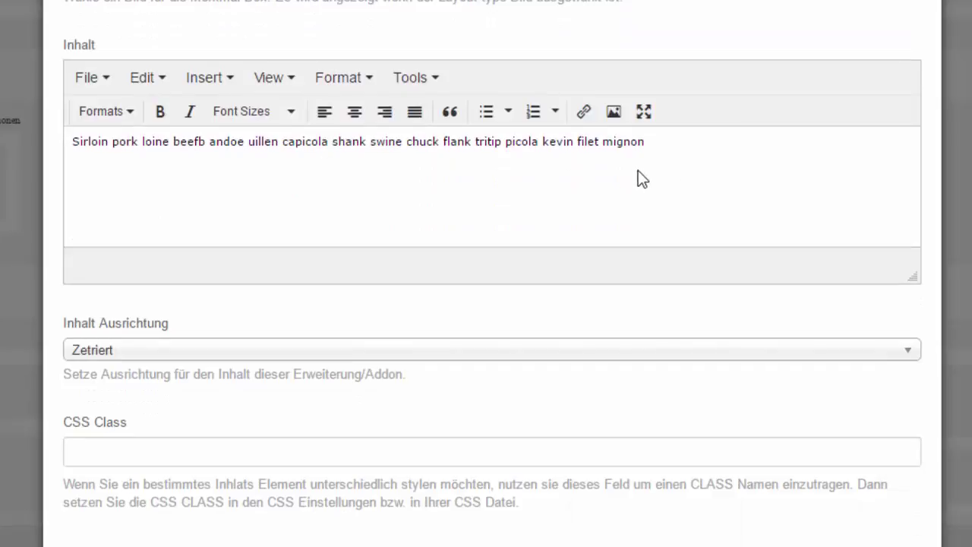
pyautogui.scroll(-1, 248, 233)
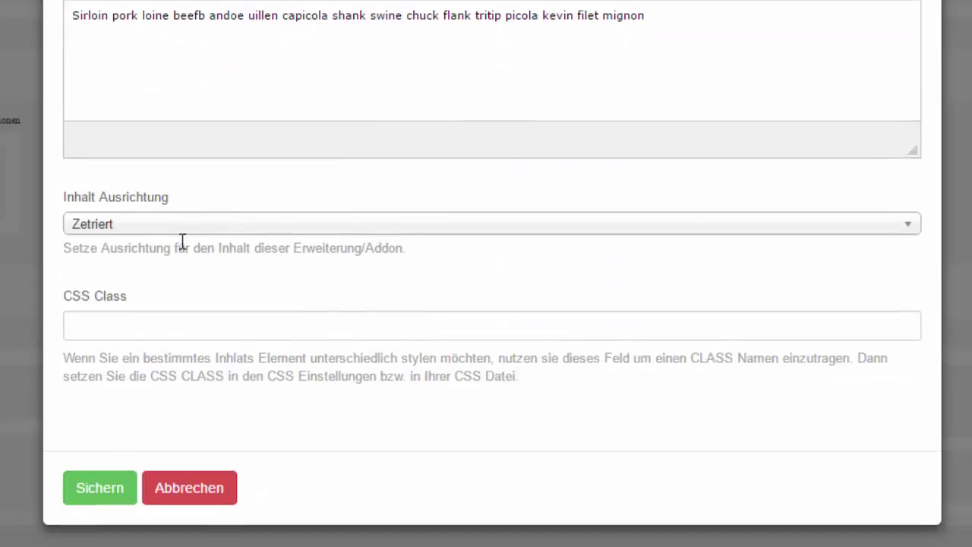
pyautogui.click(133, 231)
pyautogui.click(132, 234)
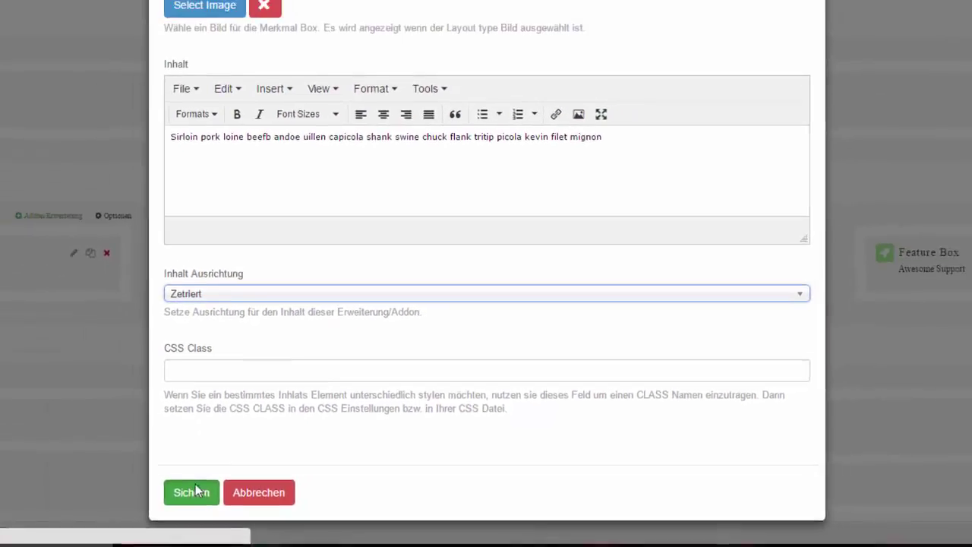
pyautogui.click(101, 489)
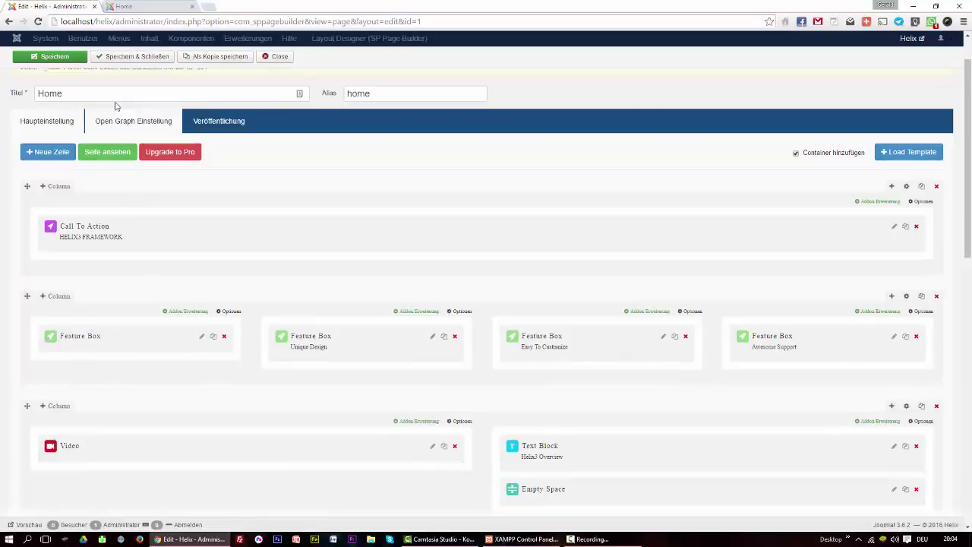
# - Save the Home page, reload the homepage to check Fully Responsive 1, and return to the editor
pyautogui.click(64, 57)
pyautogui.click(141, 8)
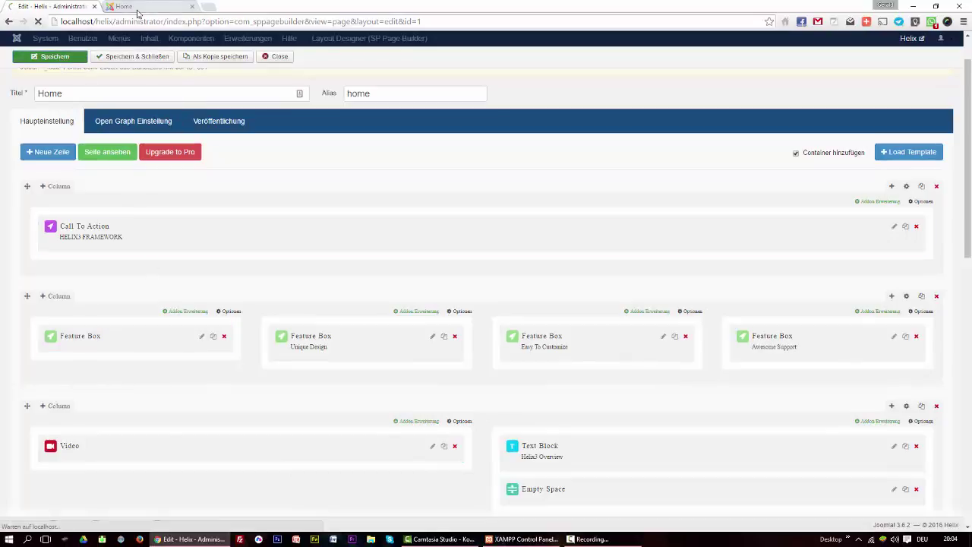
pyautogui.press('F5')
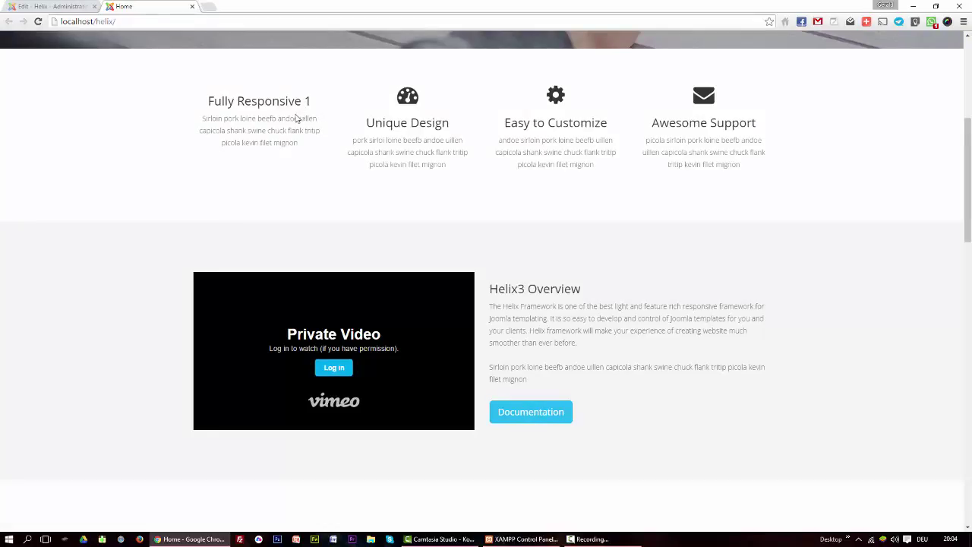
pyautogui.scroll(1, 300, 117)
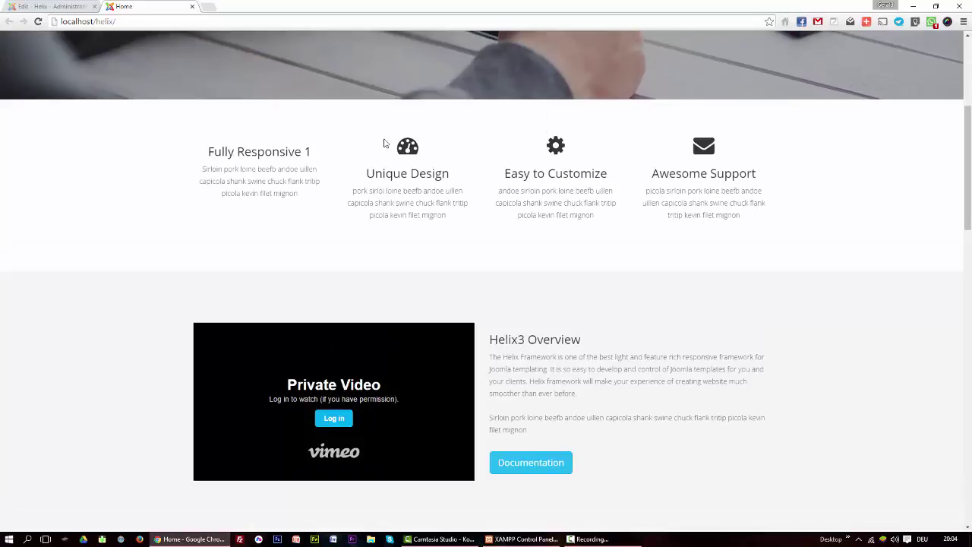
pyautogui.click(59, 7)
# - Switch the first Feature Box's Layout Type from Bild to Symbol and save its settings
pyautogui.scroll(-2, 108, 228)
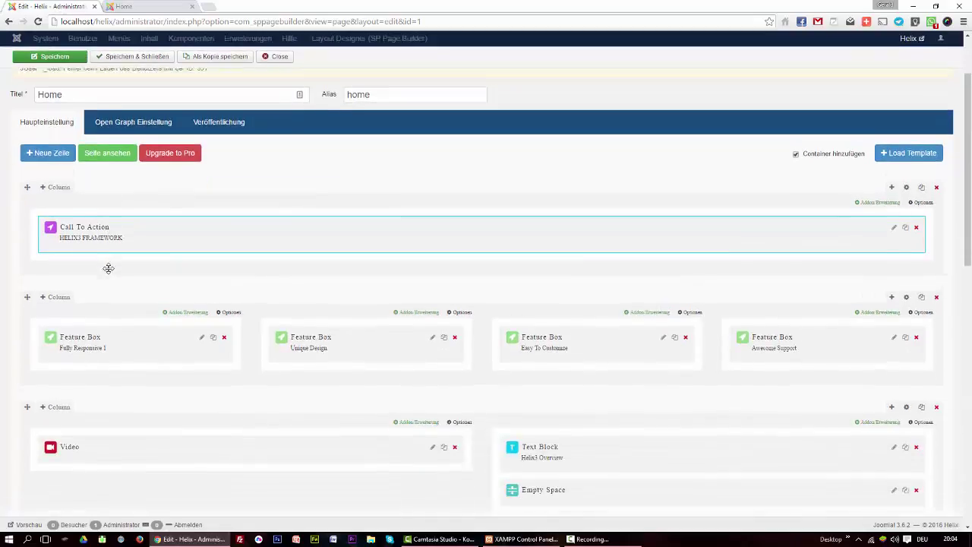
pyautogui.click(202, 326)
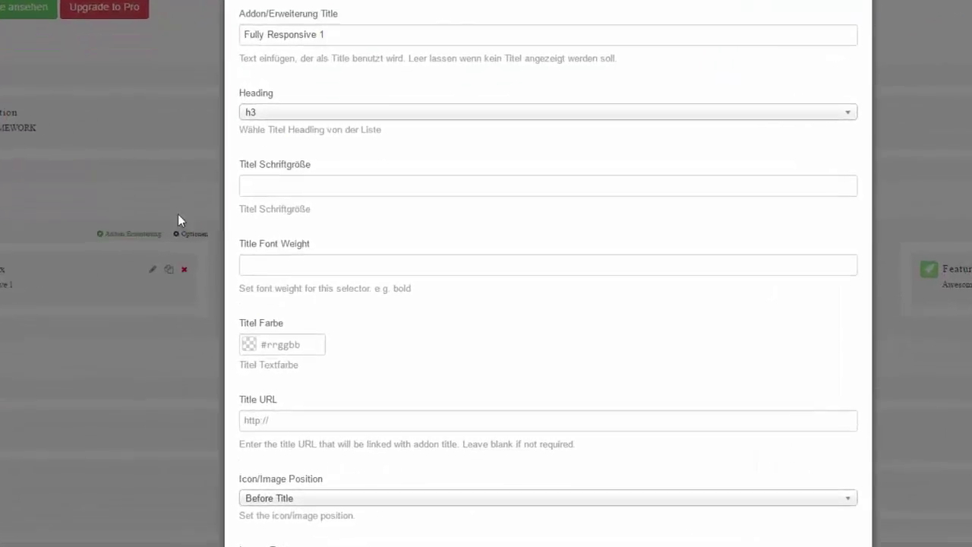
pyautogui.scroll(-6, 177, 214)
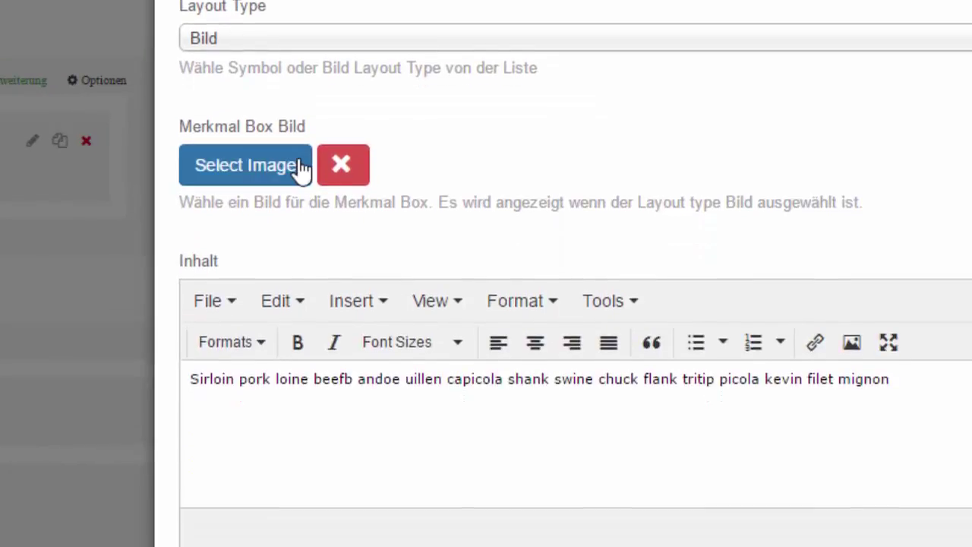
pyautogui.click(272, 41)
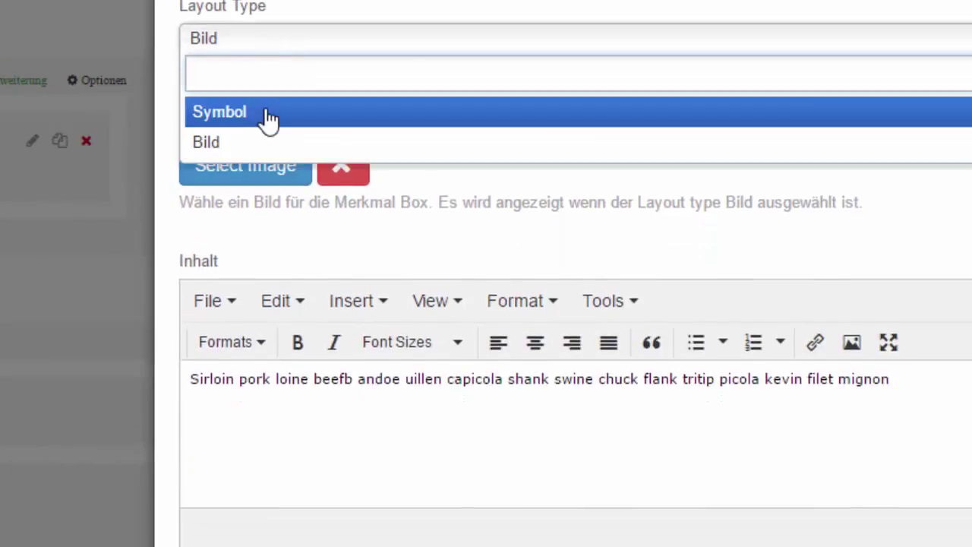
pyautogui.click(266, 112)
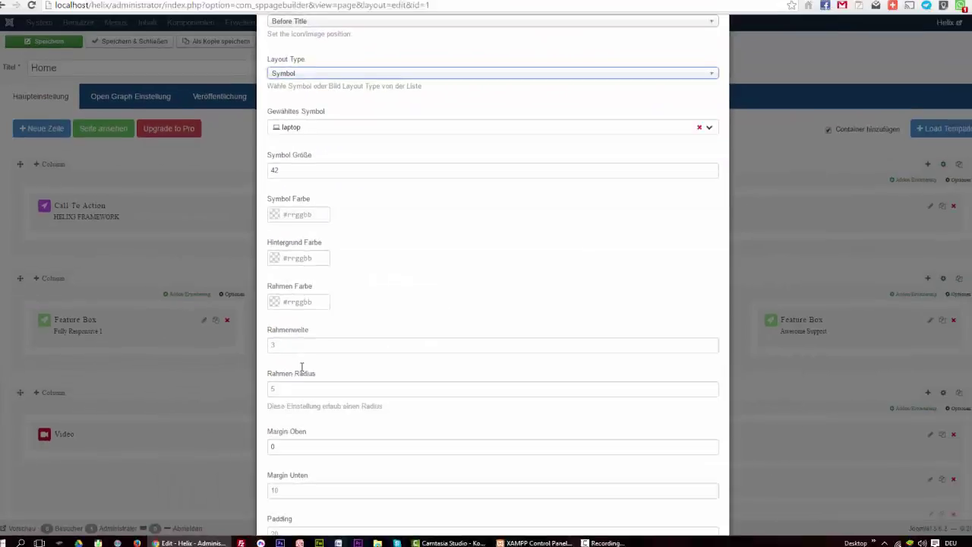
pyautogui.scroll(-10, 301, 456)
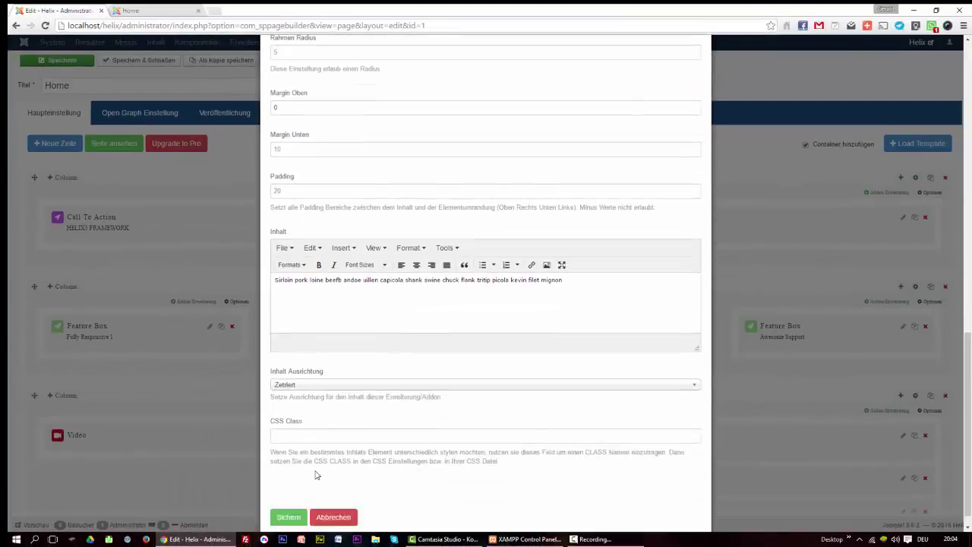
pyautogui.click(303, 497)
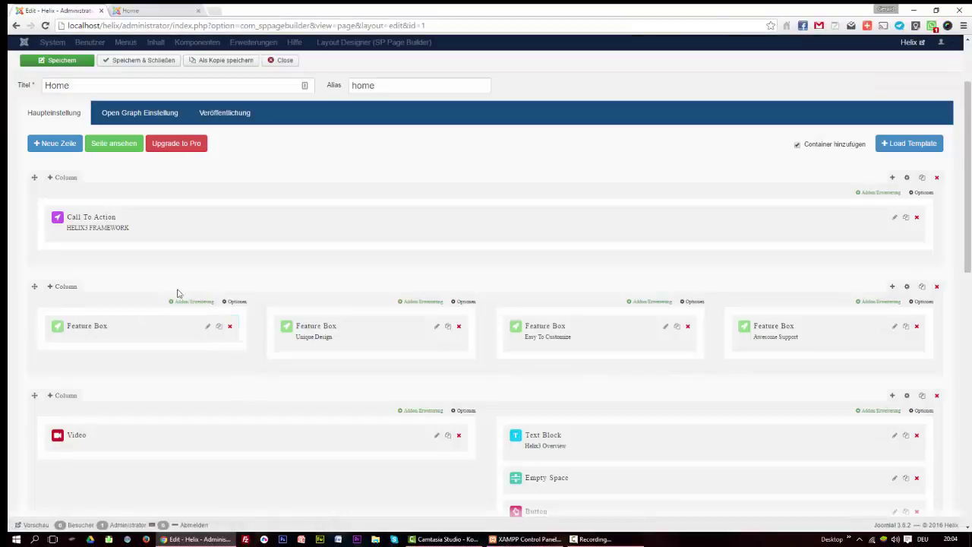
# - Save the page and reload the homepage to check the laptop icon above Fully Responsive 1
pyautogui.click(63, 60)
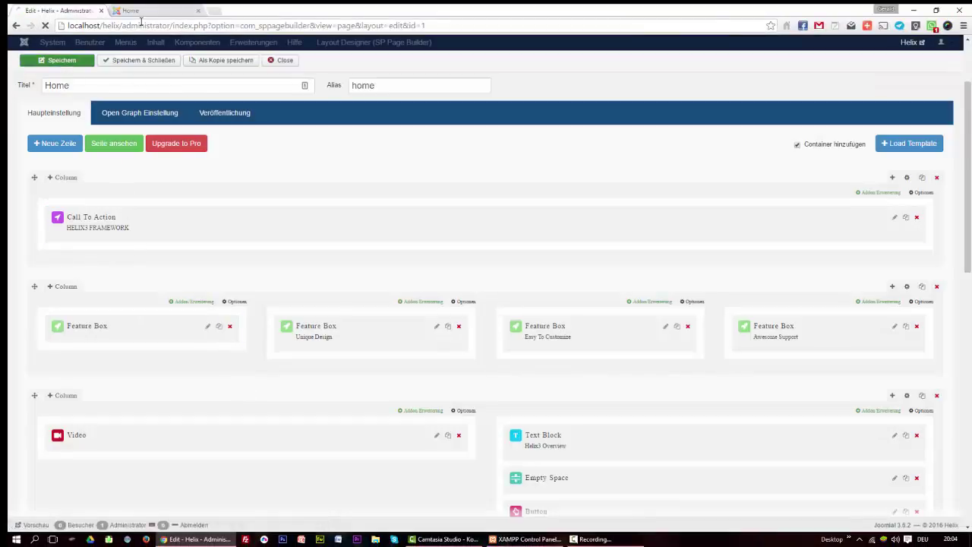
pyautogui.click(143, 12)
pyautogui.click(45, 25)
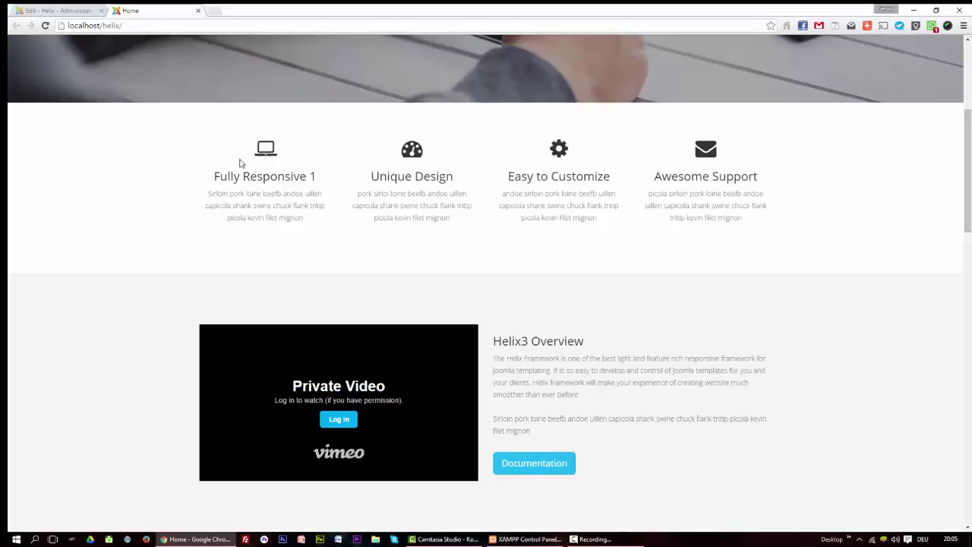
pyautogui.click(64, 11)
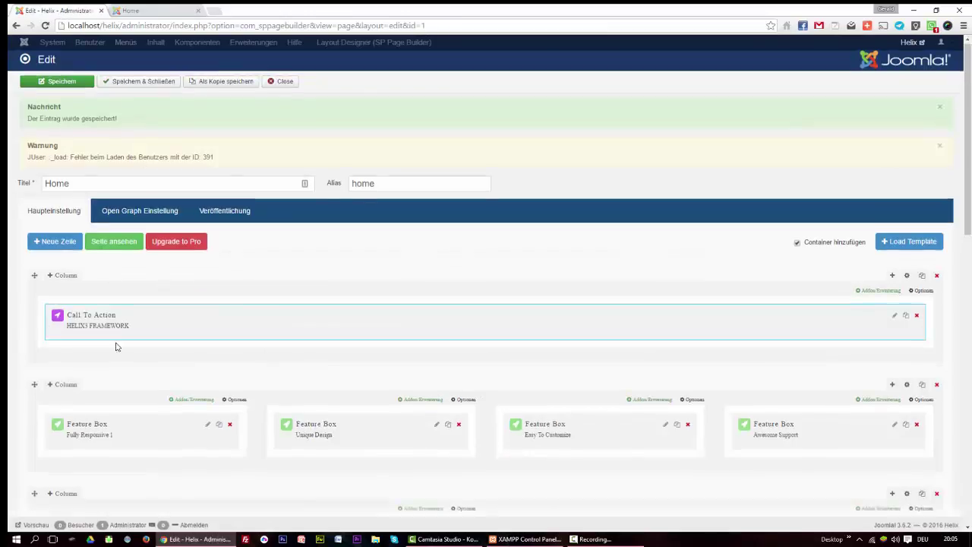
# - Add a Button addon to the first feature column with default settings
pyautogui.scroll(-3, 109, 323)
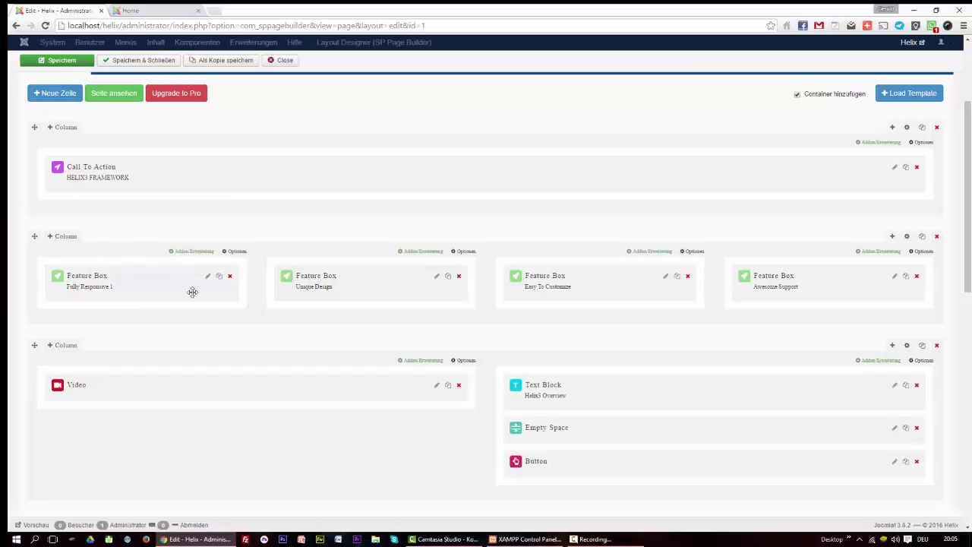
pyautogui.click(199, 254)
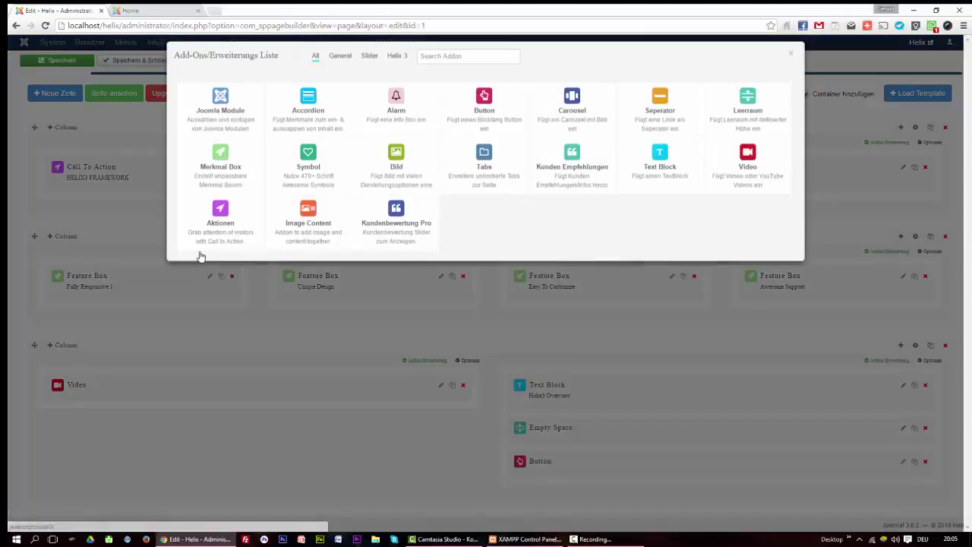
pyautogui.click(484, 114)
pyautogui.scroll(-2, 403, 213)
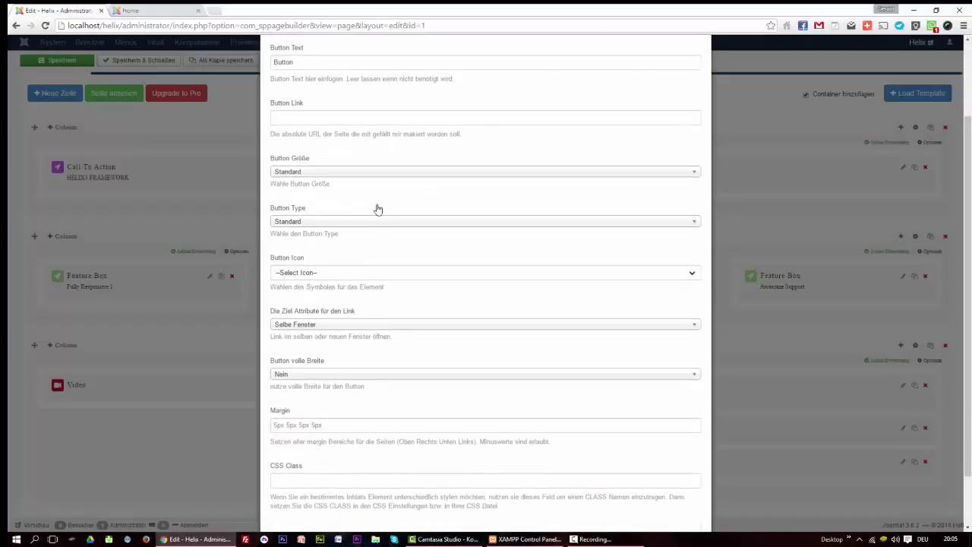
pyautogui.scroll(-2, 389, 216)
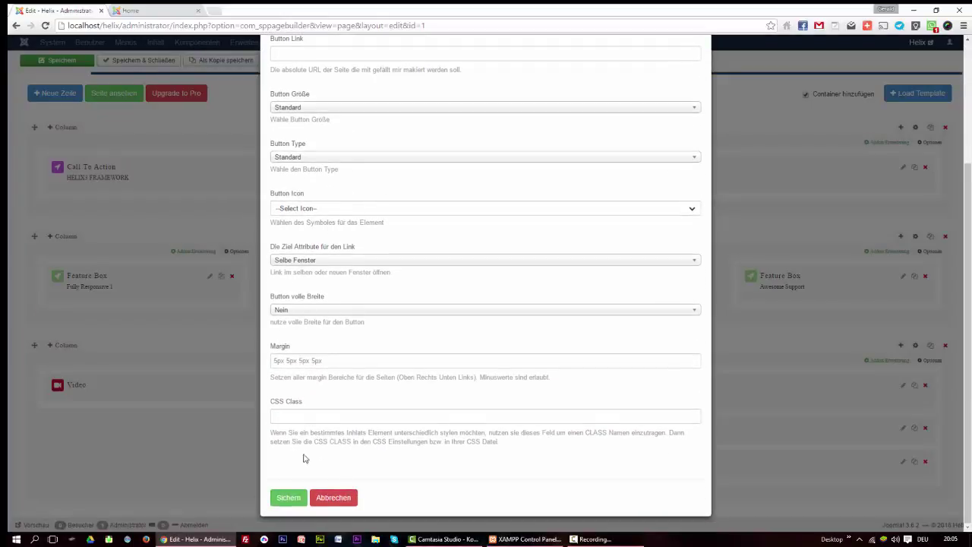
pyautogui.click(287, 498)
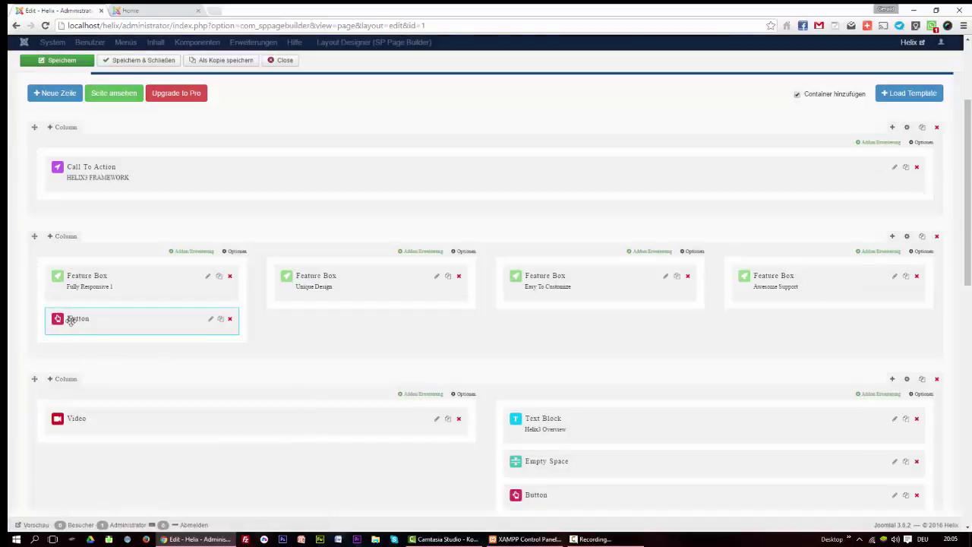
# - Save the page and reload the homepage to see the new Button under Fully Responsive 1
pyautogui.click(66, 64)
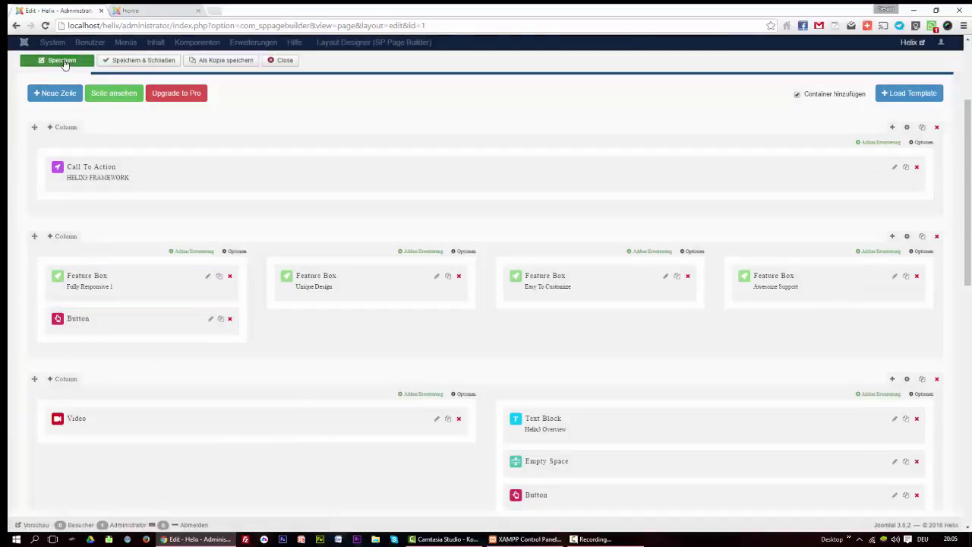
pyautogui.hotkey('ctrl', 'Tab')
pyautogui.press('F5')
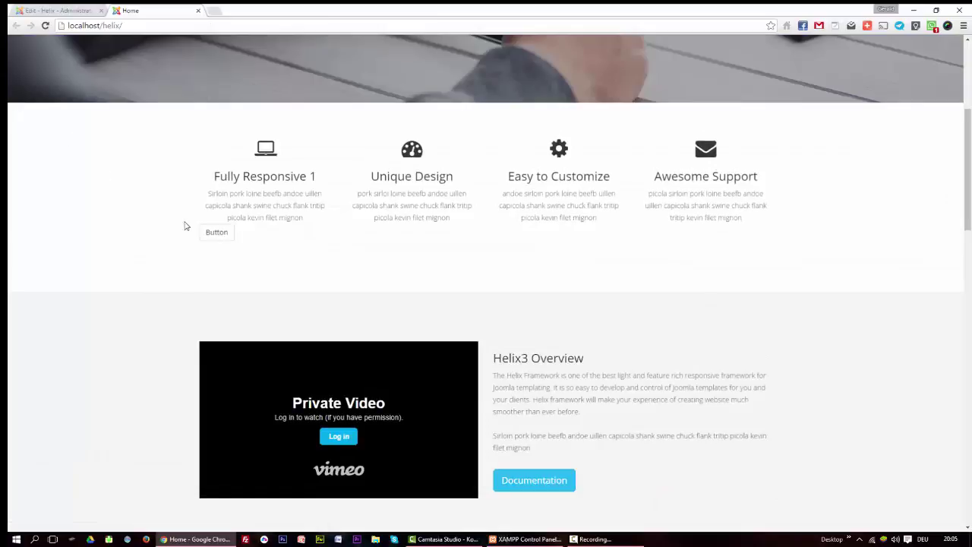
pyautogui.click(219, 236)
pyautogui.click(57, 11)
# - Set the first Button's 'Button volle Breite' option to Ja and save its settings
pyautogui.scroll(-5, 104, 147)
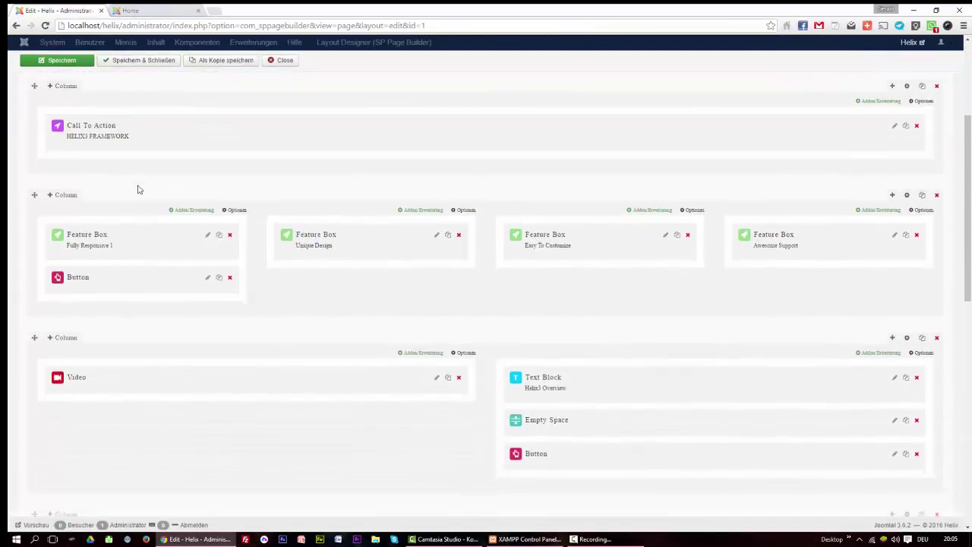
pyautogui.scroll(-2, 139, 186)
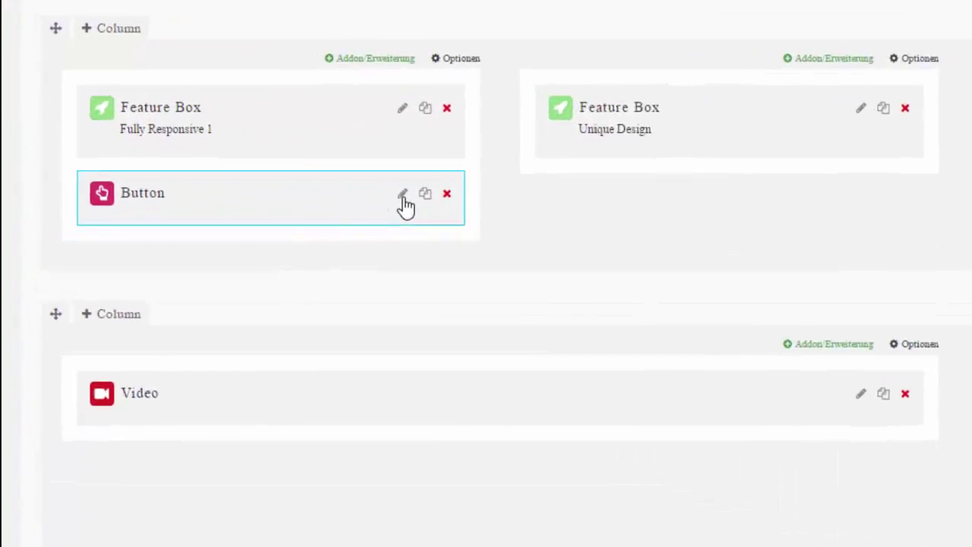
pyautogui.click(207, 218)
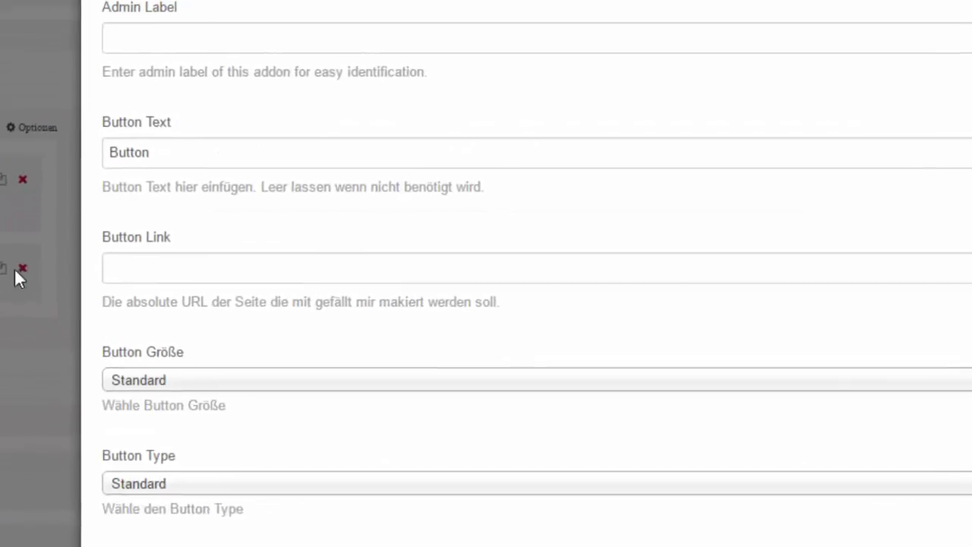
pyautogui.scroll(-4, 166, 361)
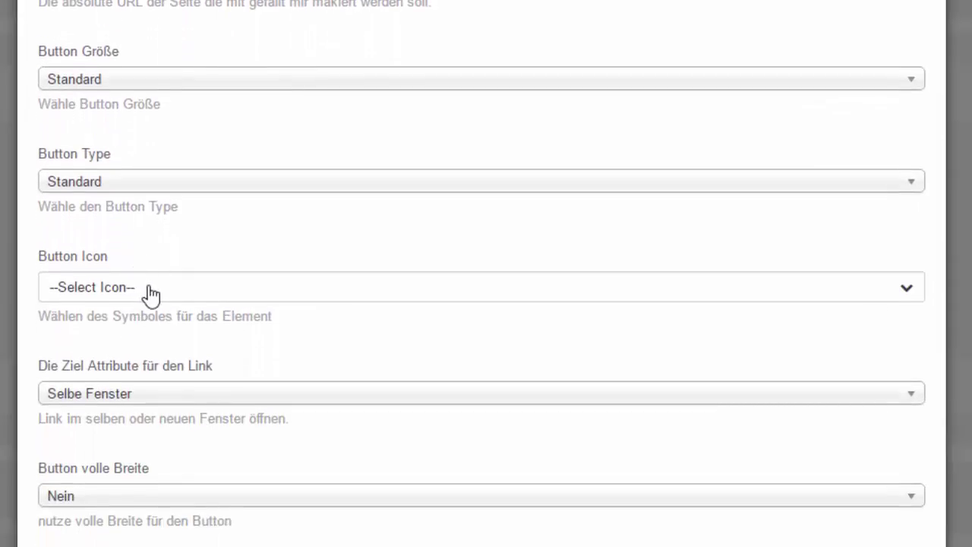
pyautogui.scroll(-3, 167, 383)
pyautogui.click(152, 365)
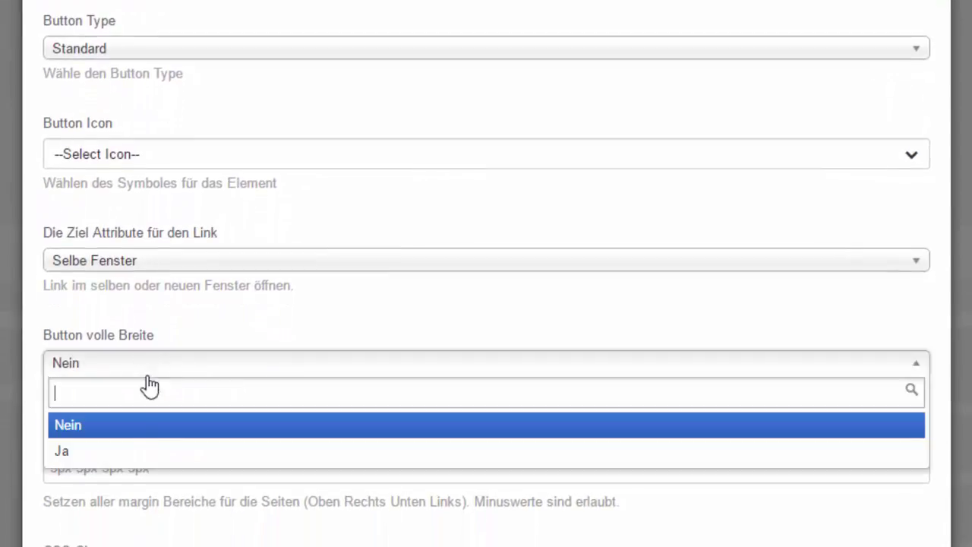
pyautogui.click(130, 452)
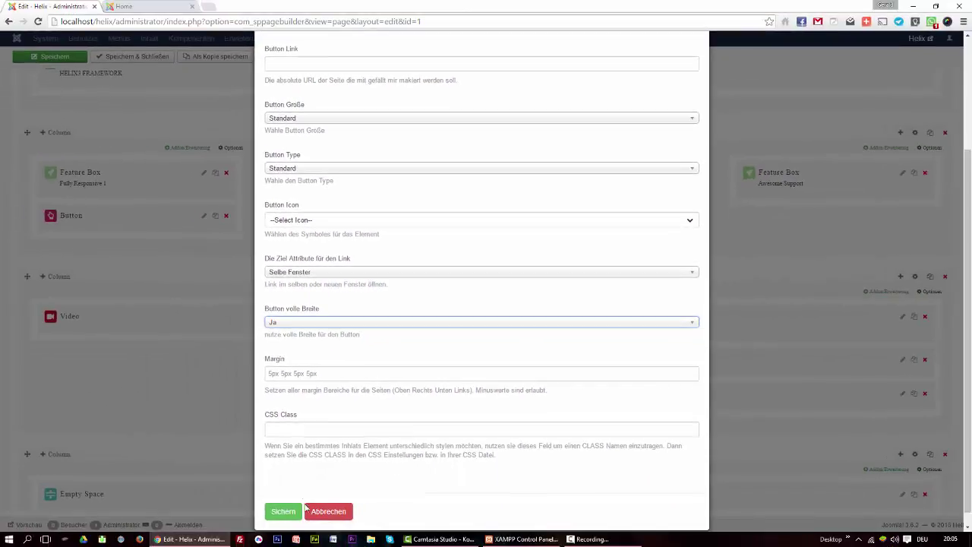
pyautogui.click(286, 512)
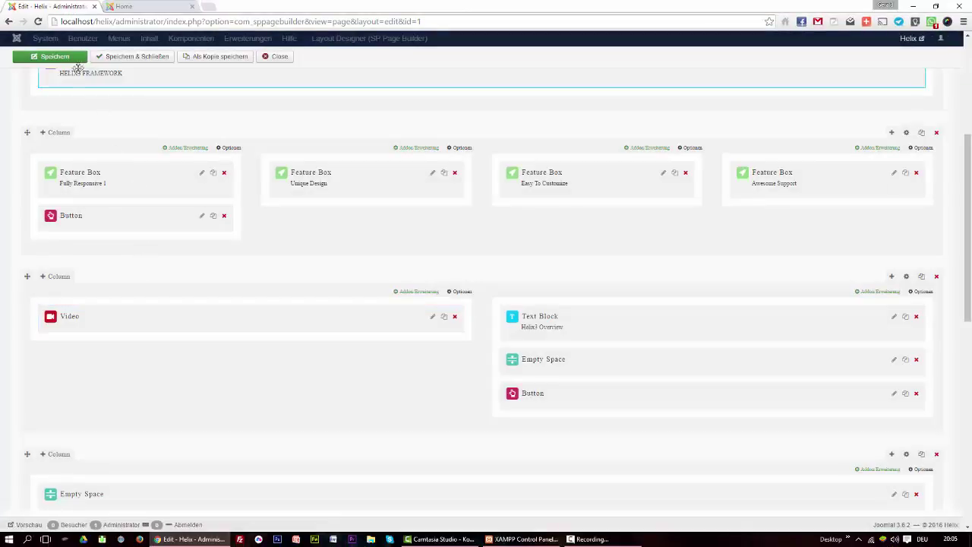
pyautogui.click(126, 7)
pyautogui.click(39, 28)
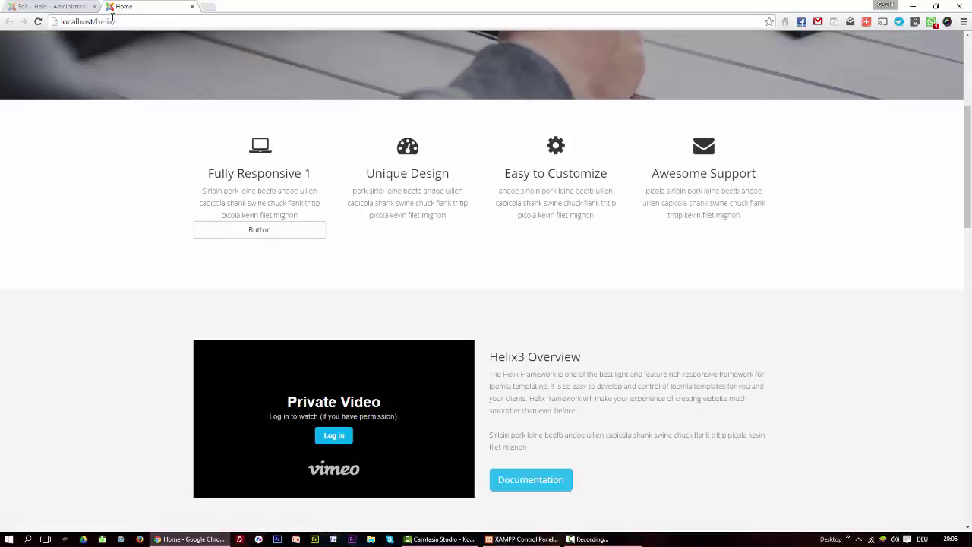
pyautogui.click(56, 7)
pyautogui.scroll(-2, 137, 289)
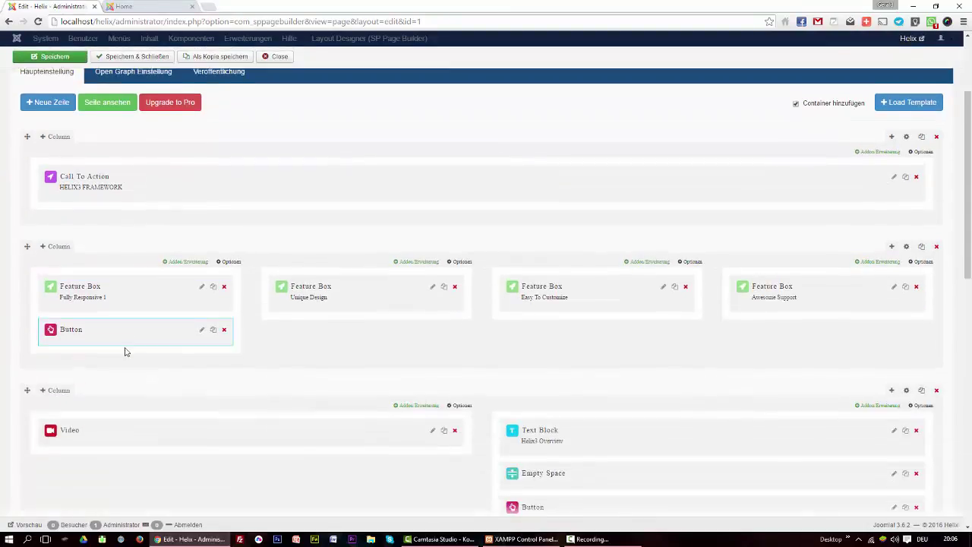
# - Set the first column Button's margin to 10 instead of the default 5px
pyautogui.click(203, 320)
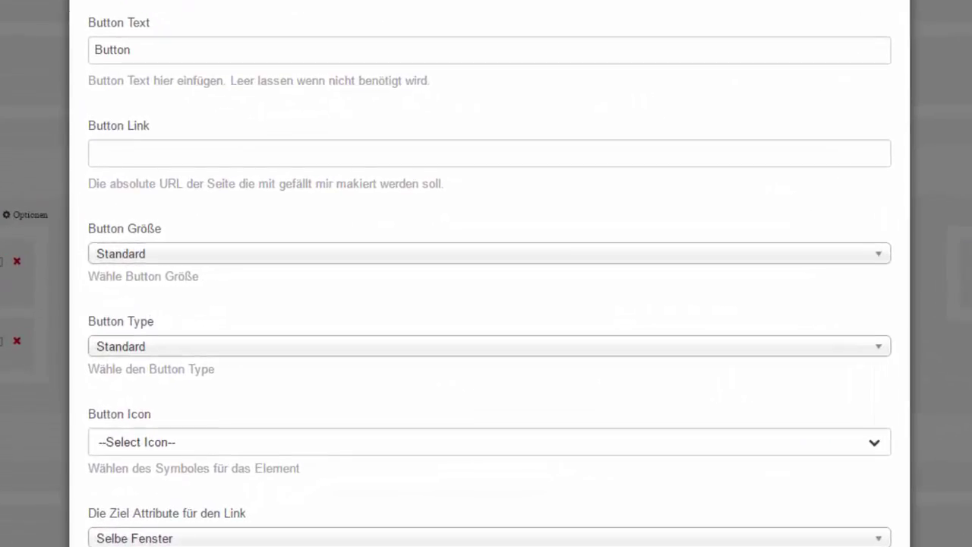
pyautogui.scroll(-1, 69, 315)
pyautogui.scroll(-1, 106, 288)
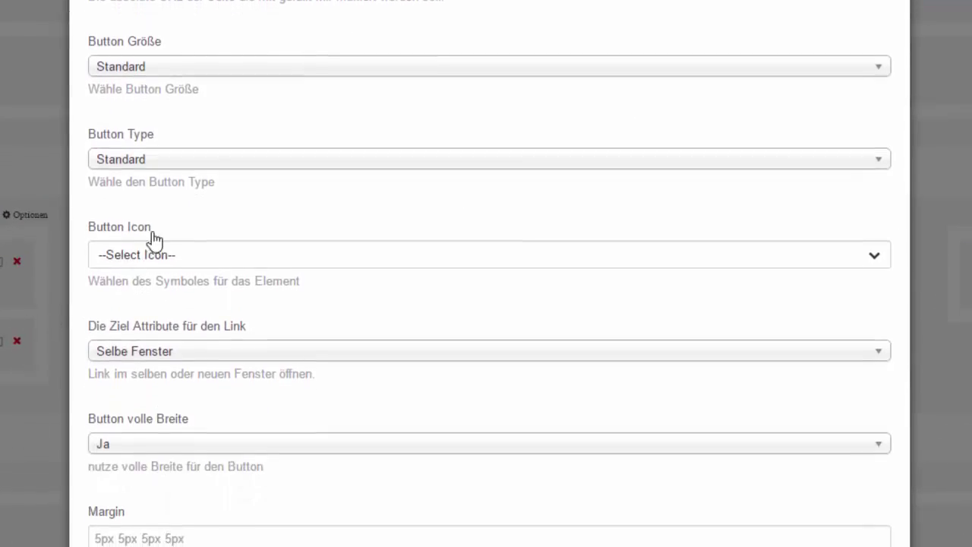
pyautogui.scroll(-2, 152, 240)
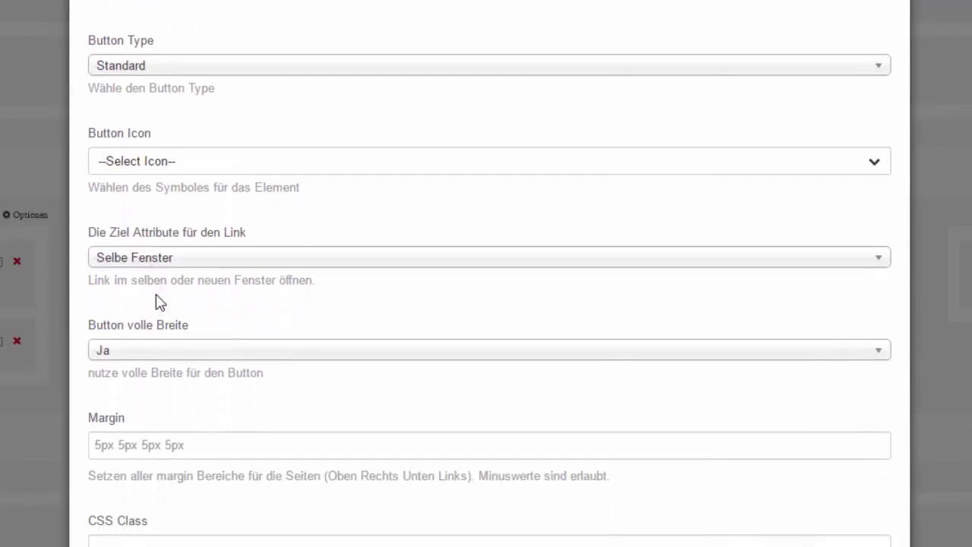
pyautogui.scroll(-1, 157, 292)
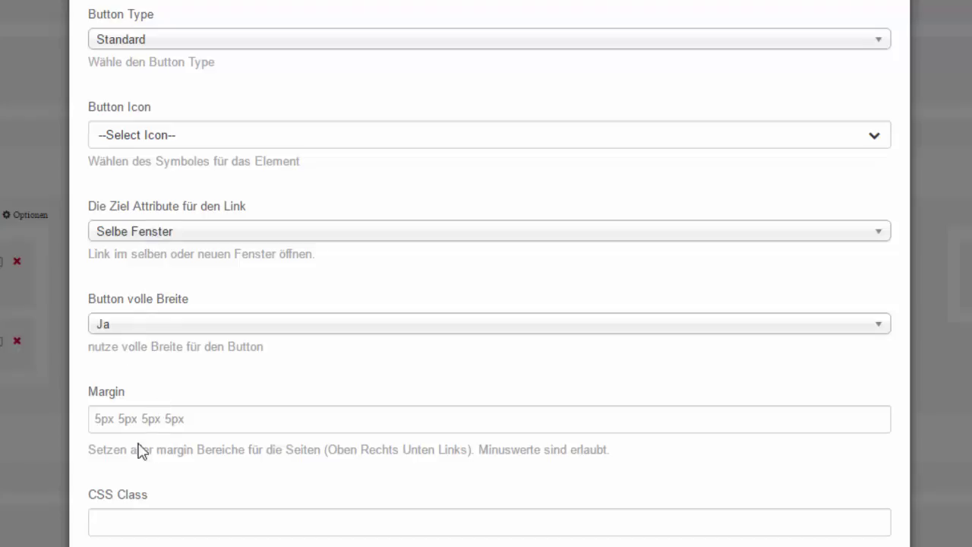
pyautogui.click(114, 425)
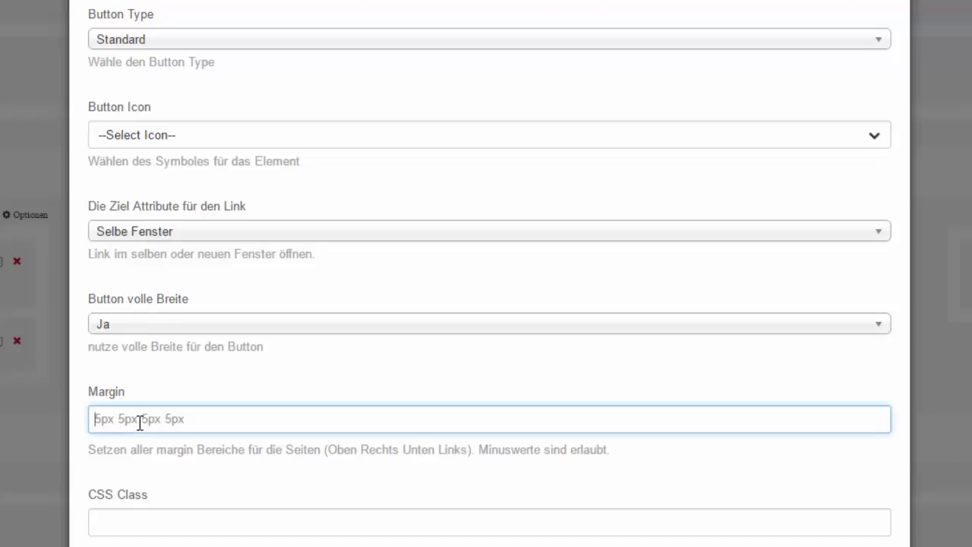
pyautogui.write('10')
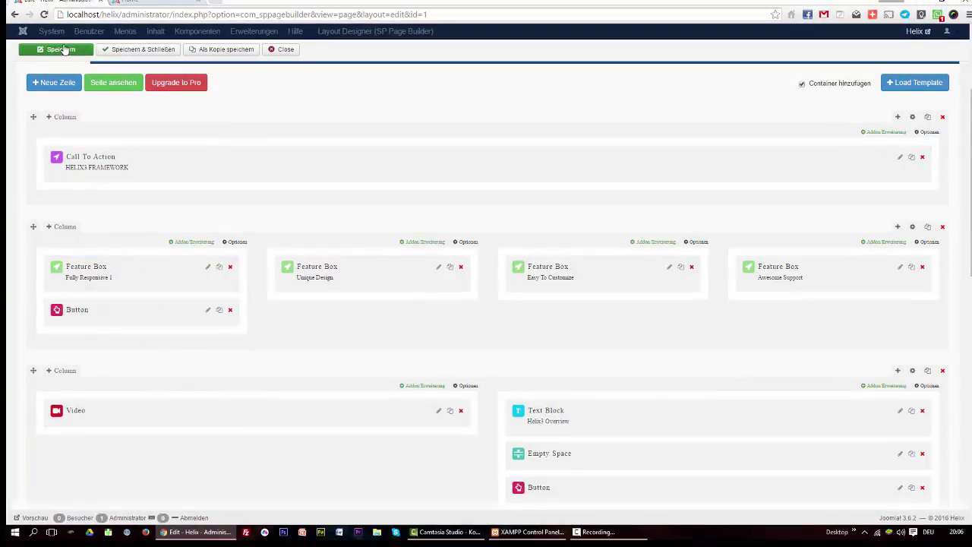
# - Save the layout and reload the homepage to check the Button's new spacing
pyautogui.click(61, 49)
pyautogui.click(159, 3)
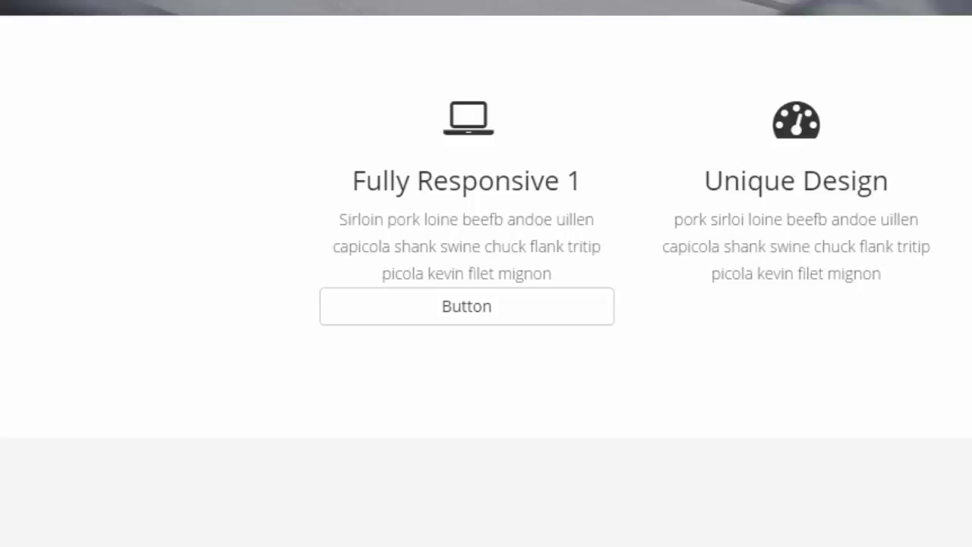
pyautogui.press('F5')
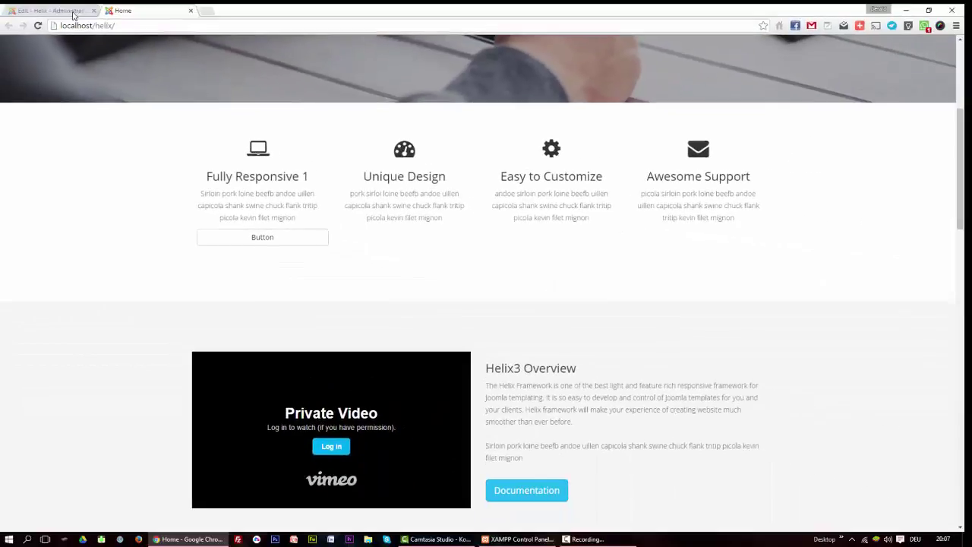
pyautogui.click(68, 11)
pyautogui.scroll(-3, 160, 293)
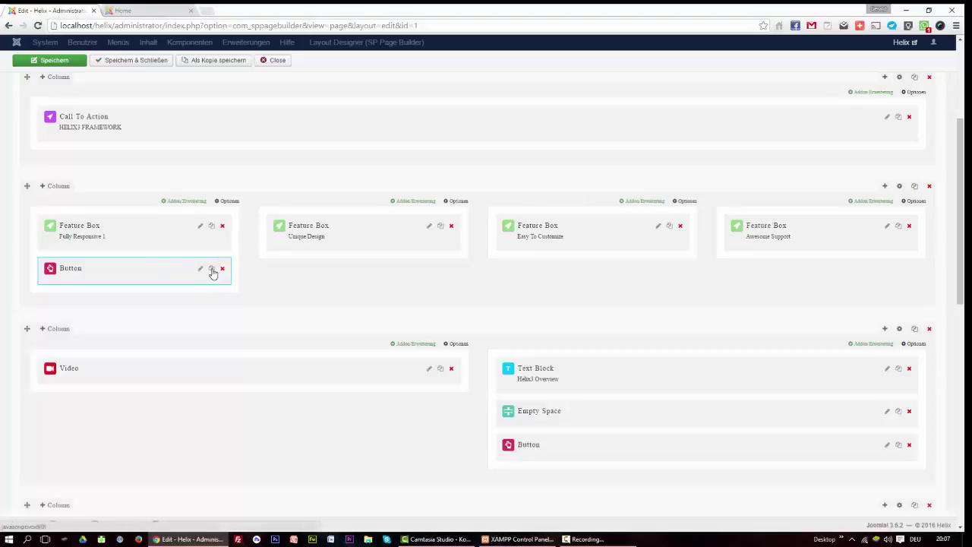
# - Duplicate the Button and place copies under the feature boxes in columns two to four
pyautogui.click(212, 269)
pyautogui.moveTo(159, 302); pyautogui.dragTo(382, 271)
pyautogui.moveTo(120, 306); pyautogui.dragTo(319, 272)
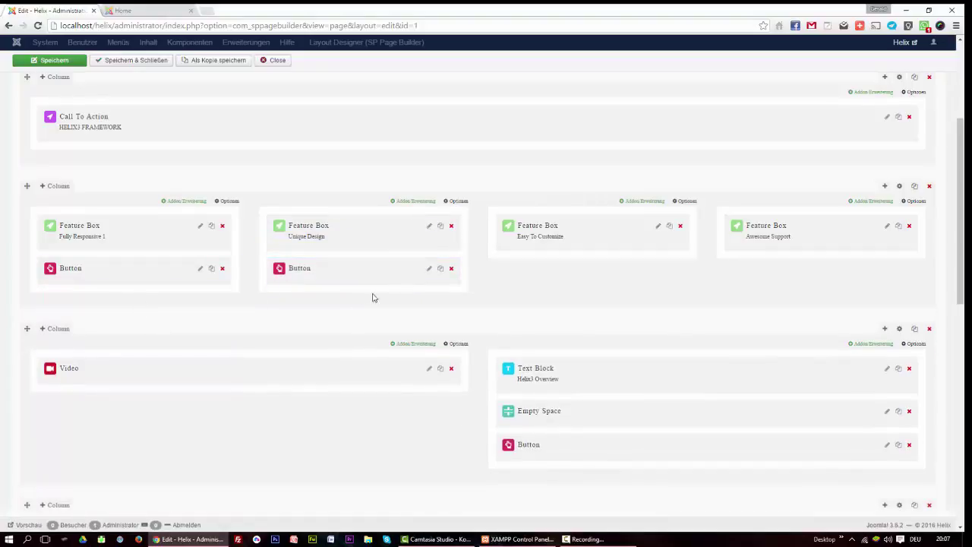
pyautogui.moveTo(442, 274); pyautogui.dragTo(606, 277)
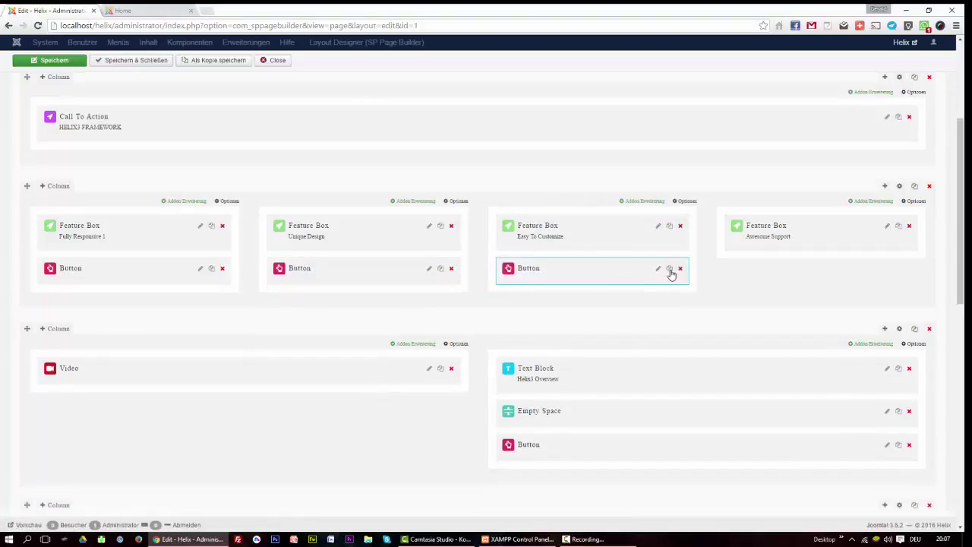
pyautogui.click(670, 269)
pyautogui.moveTo(571, 302); pyautogui.dragTo(810, 259)
# - Save the layout and reload the homepage to see all four Buttons
pyautogui.click(66, 63)
pyautogui.click(148, 11)
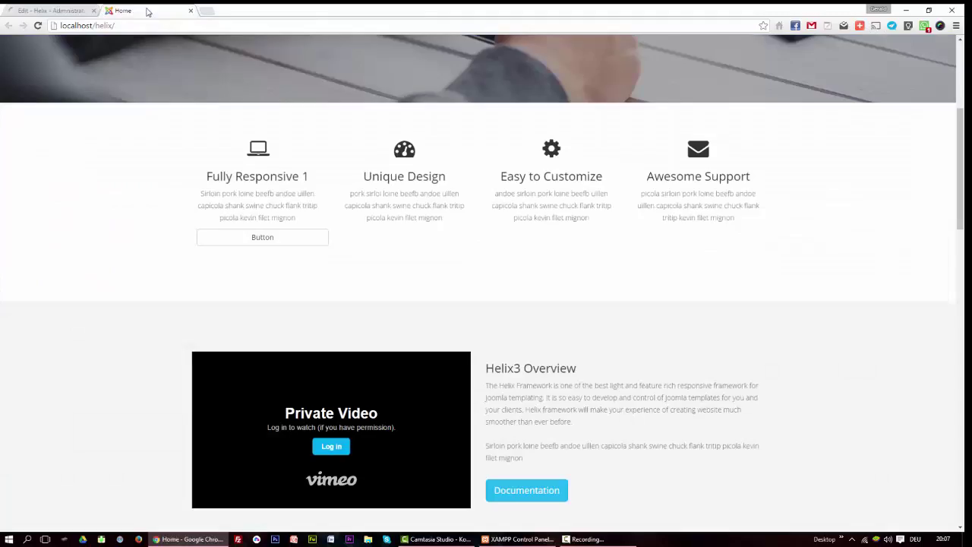
pyautogui.click(38, 26)
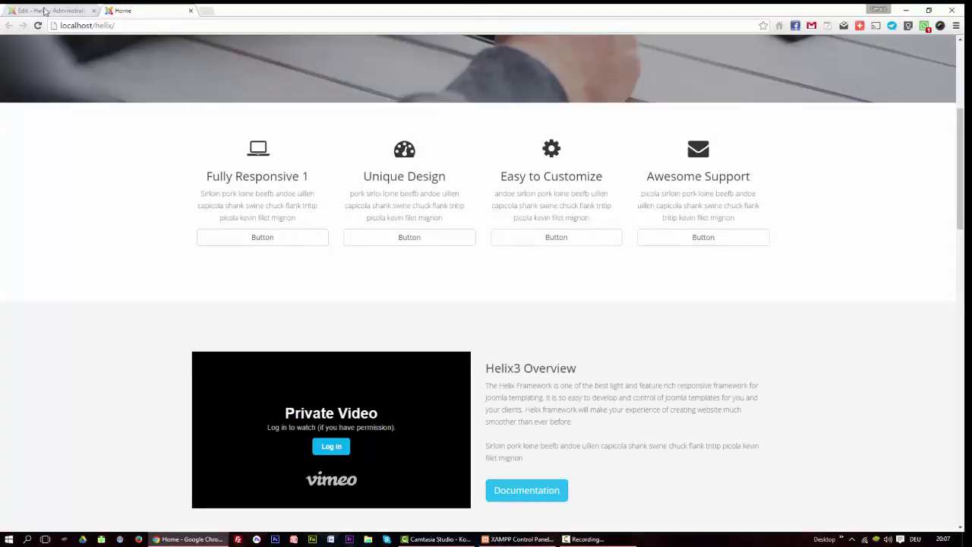
pyautogui.click(44, 11)
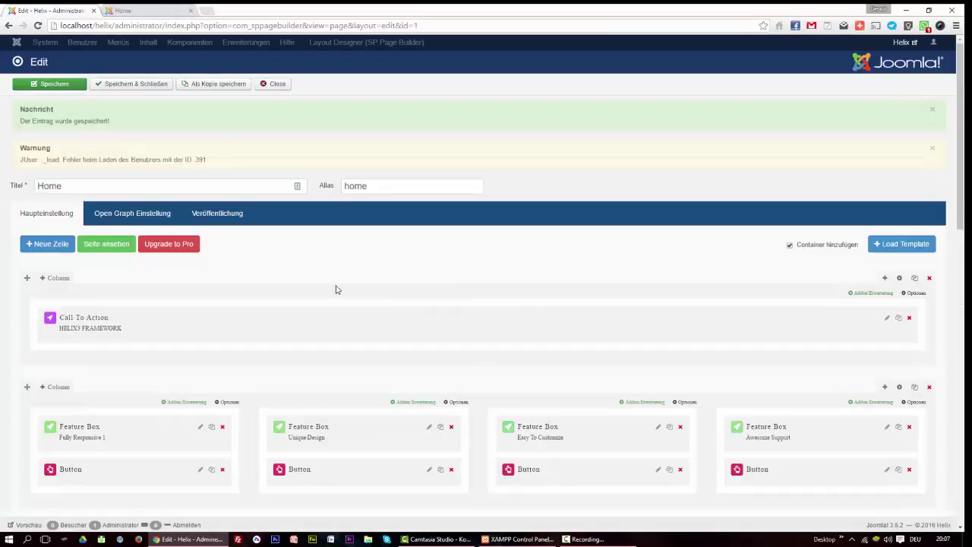
# - Set the second column Button's type to Primär, keeping size Standard
pyautogui.click(430, 469)
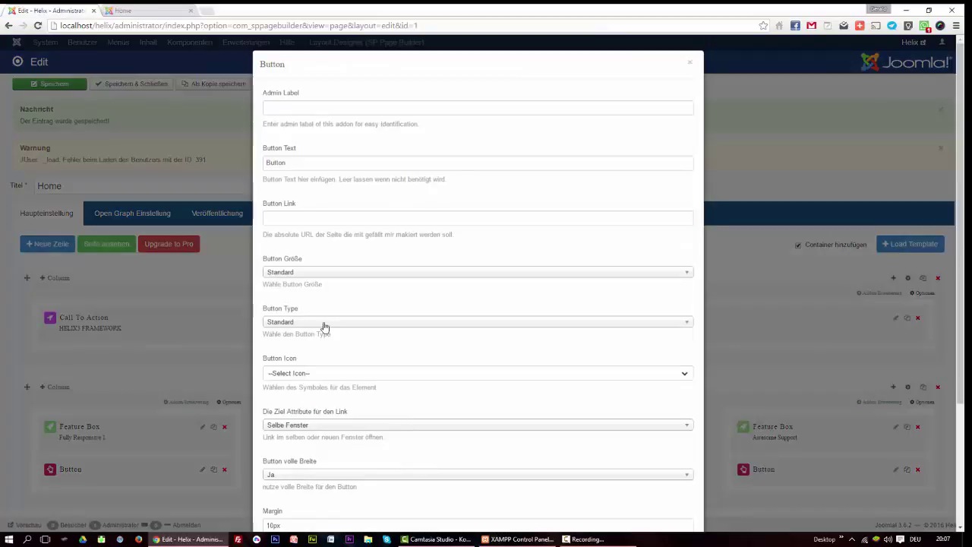
pyautogui.click(309, 273)
pyautogui.click(310, 274)
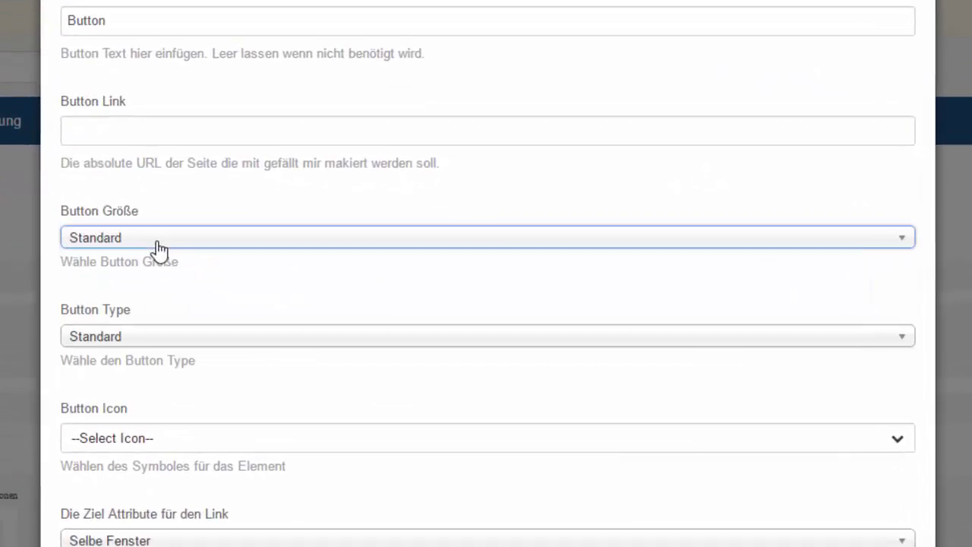
pyautogui.click(156, 339)
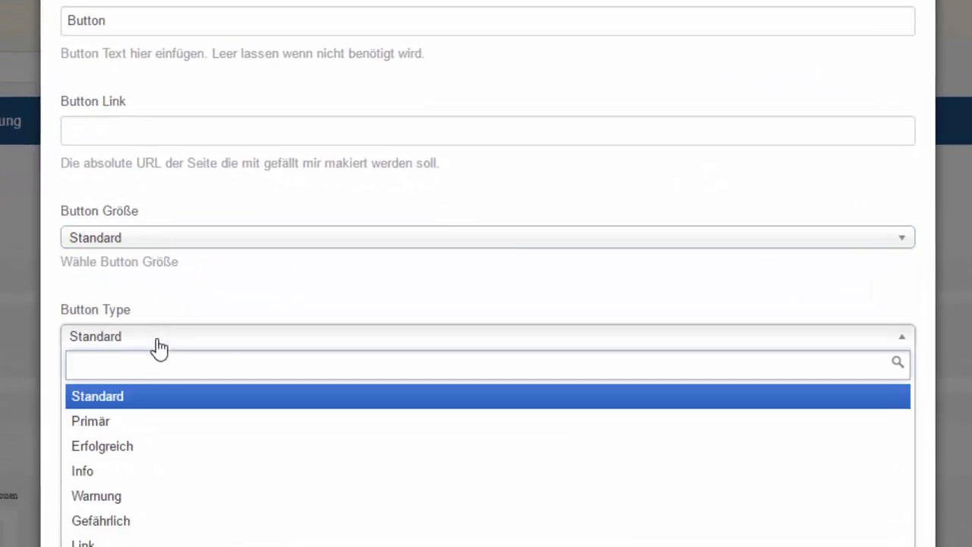
pyautogui.click(156, 426)
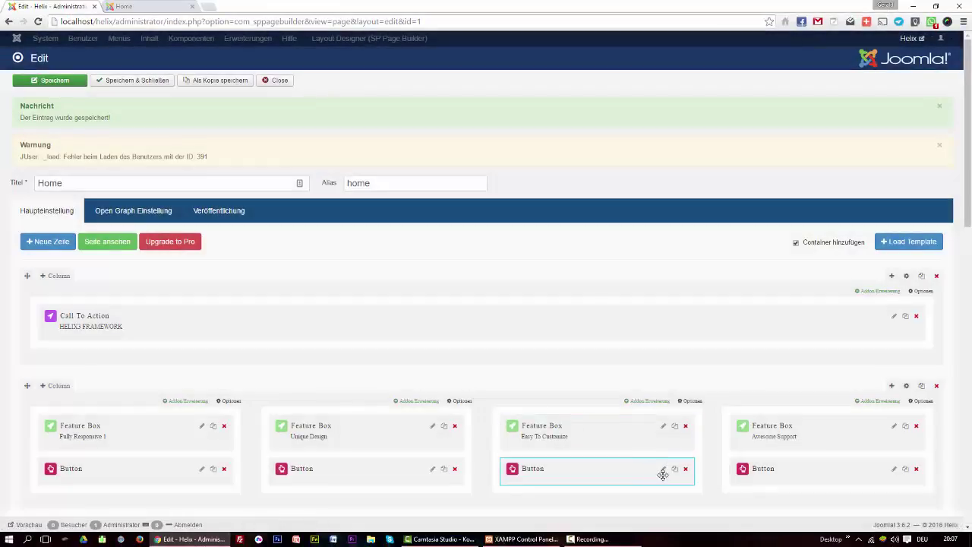
# - Set the third column Button's type to Info and save its settings
pyautogui.click(664, 469)
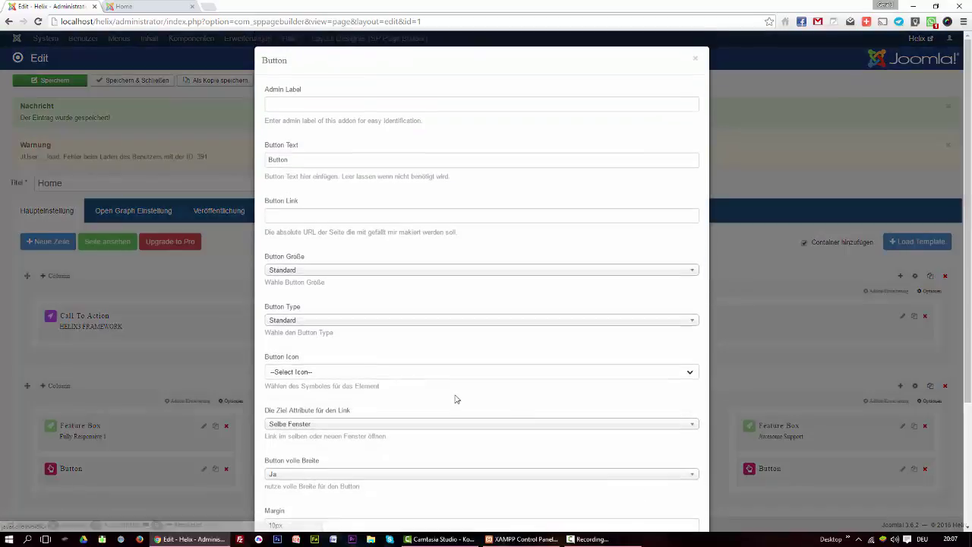
pyautogui.click(309, 322)
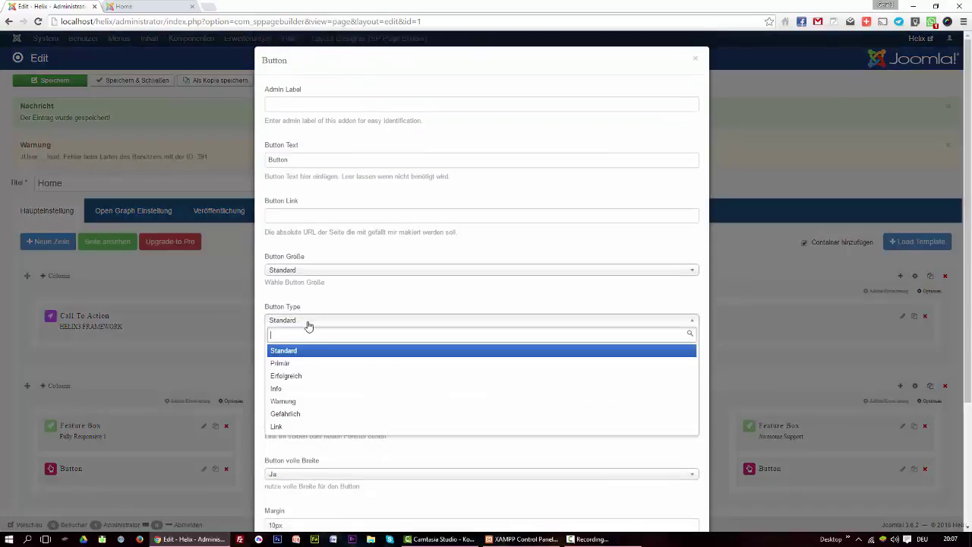
pyautogui.click(313, 389)
pyautogui.scroll(-3, 298, 369)
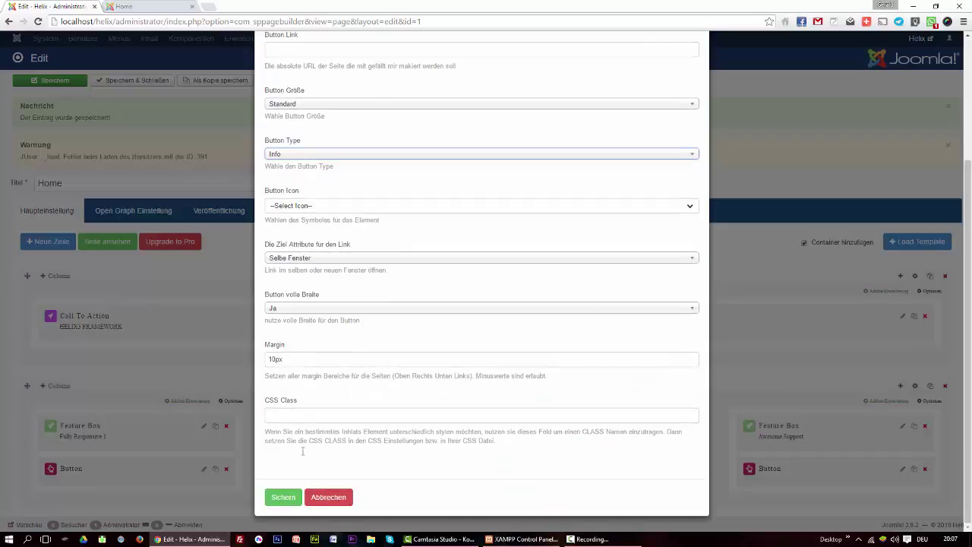
pyautogui.click(281, 498)
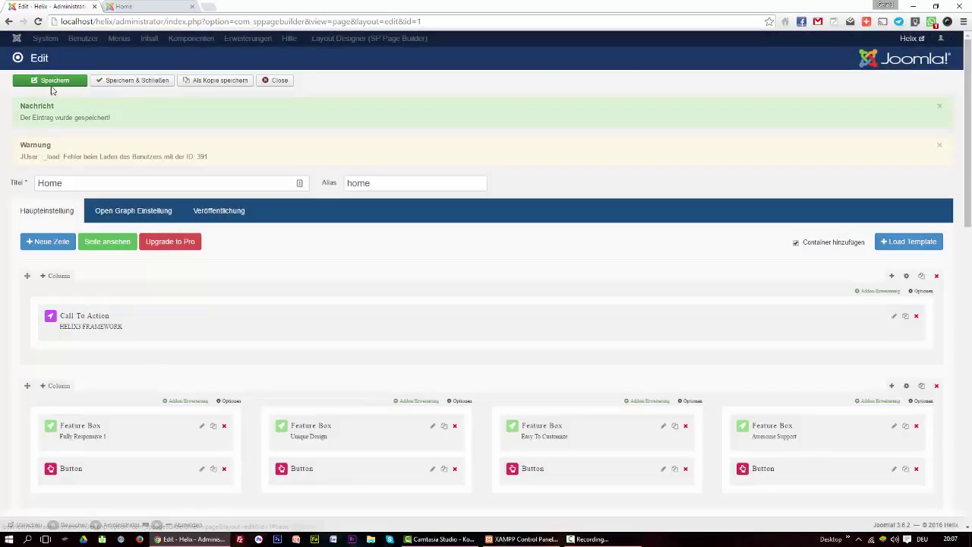
pyautogui.click(52, 82)
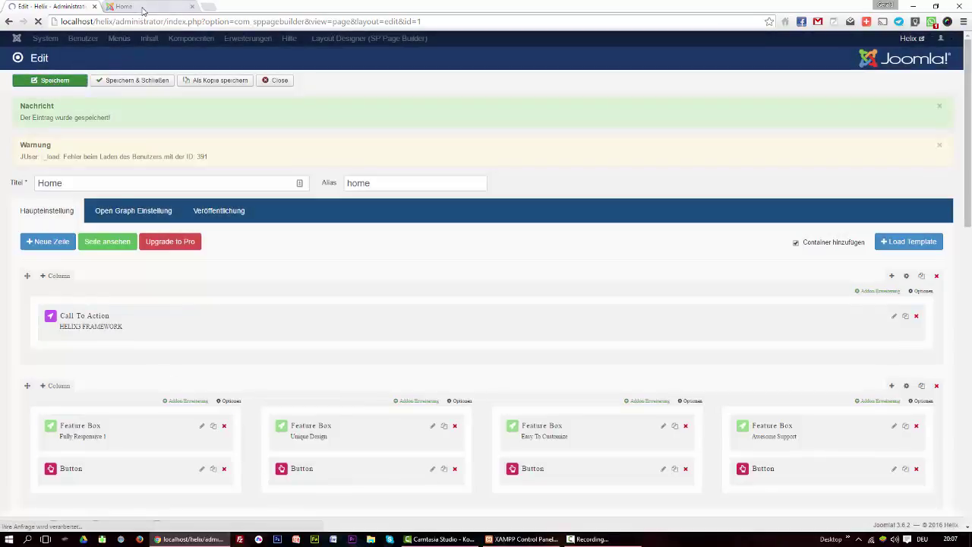
pyautogui.click(124, 6)
pyautogui.click(38, 21)
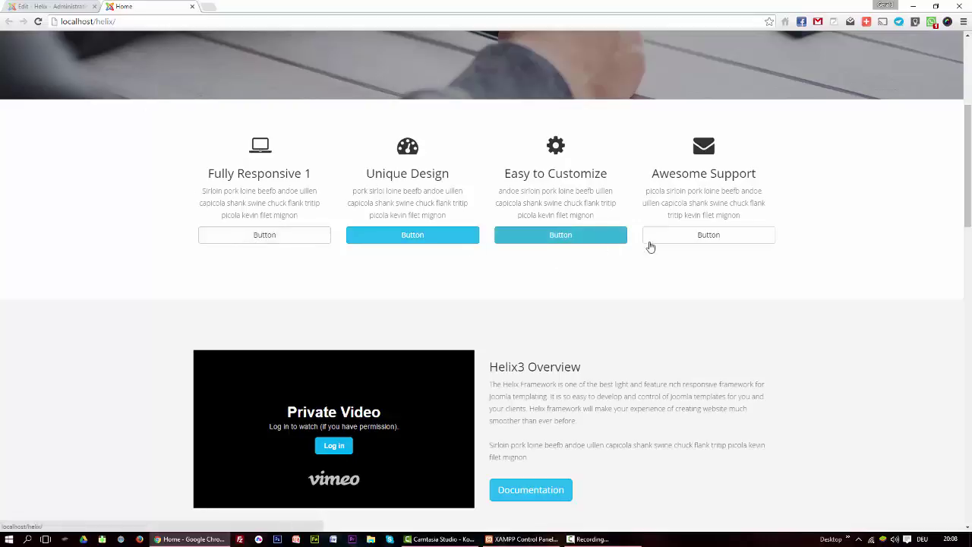
pyautogui.scroll(-3, 590, 256)
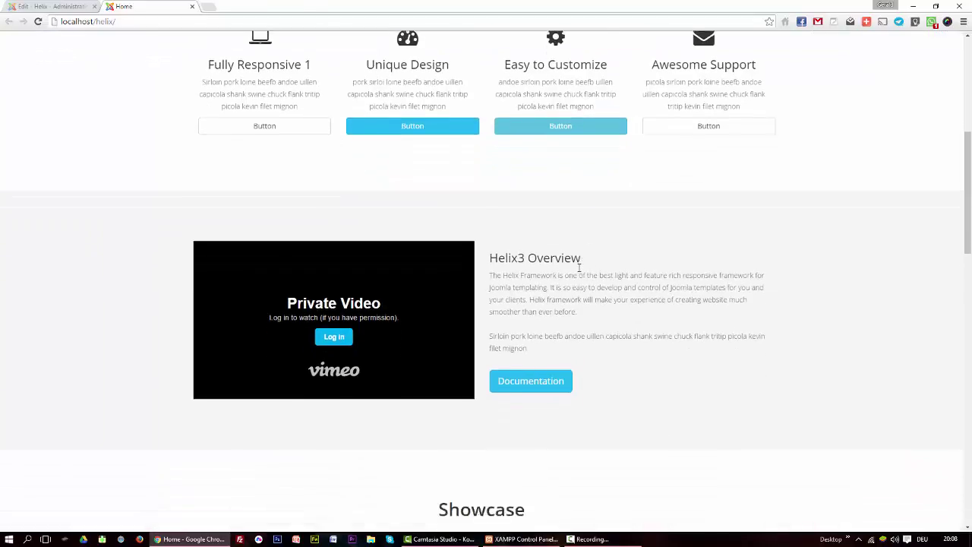
pyautogui.scroll(-2, 547, 265)
pyautogui.scroll(6, 525, 251)
pyautogui.scroll(1, 465, 199)
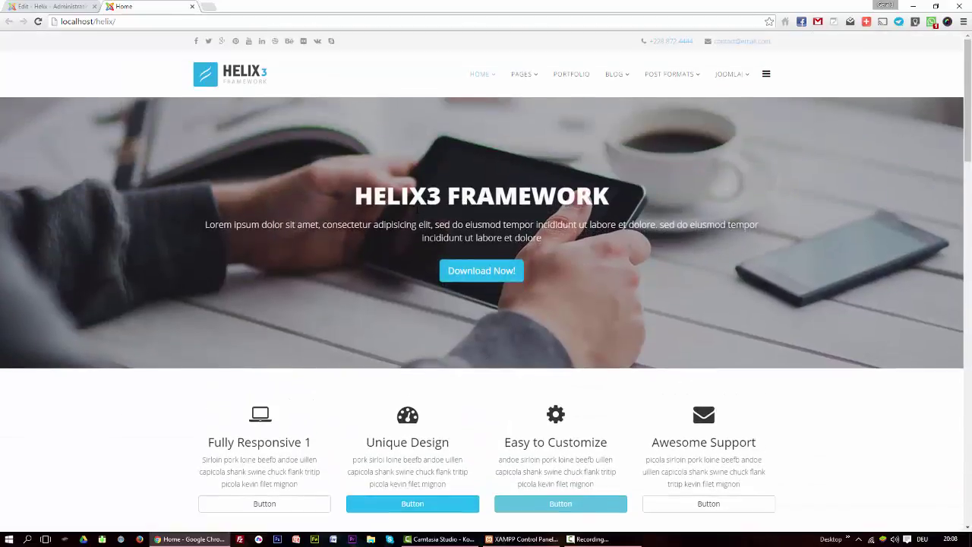
pyautogui.scroll(-1, 415, 242)
pyautogui.scroll(1, 410, 205)
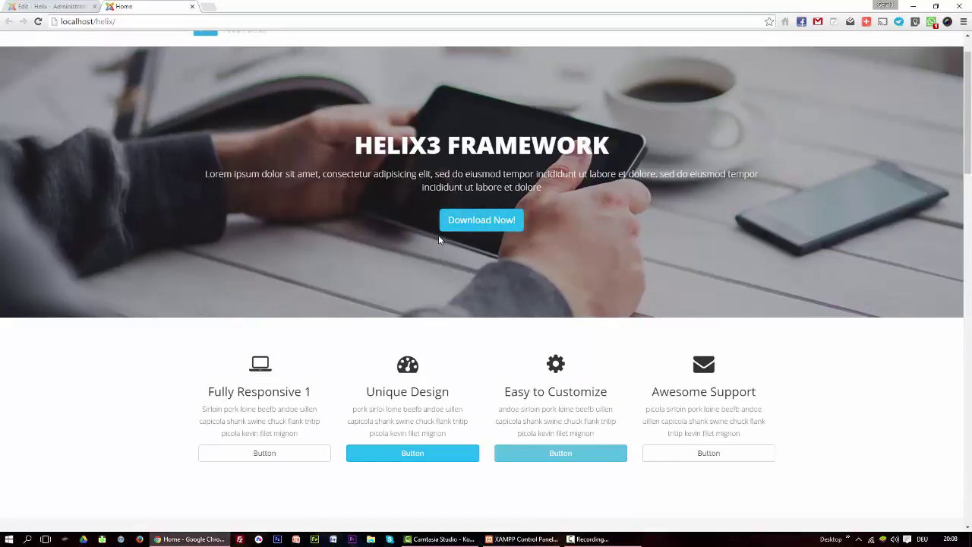
pyautogui.scroll(-3, 415, 233)
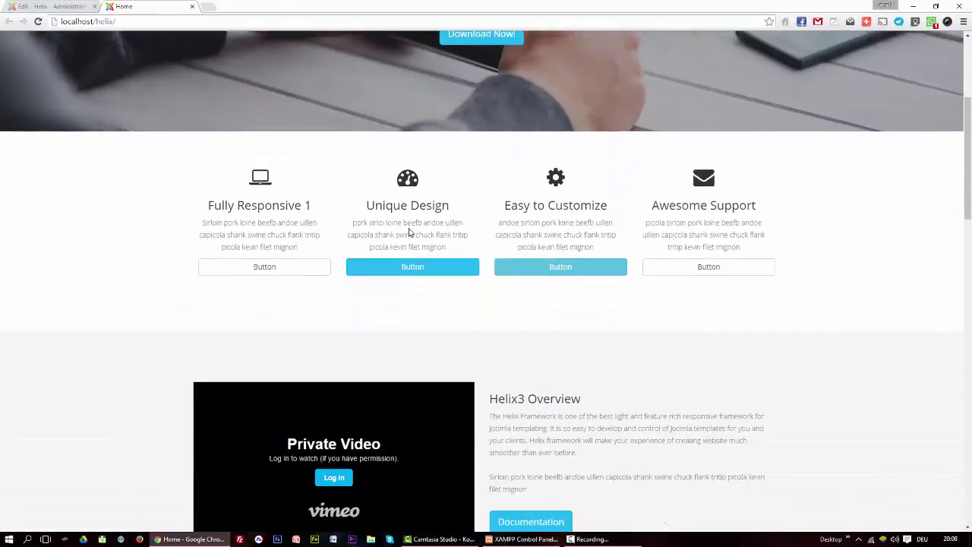
pyautogui.scroll(-1, 404, 233)
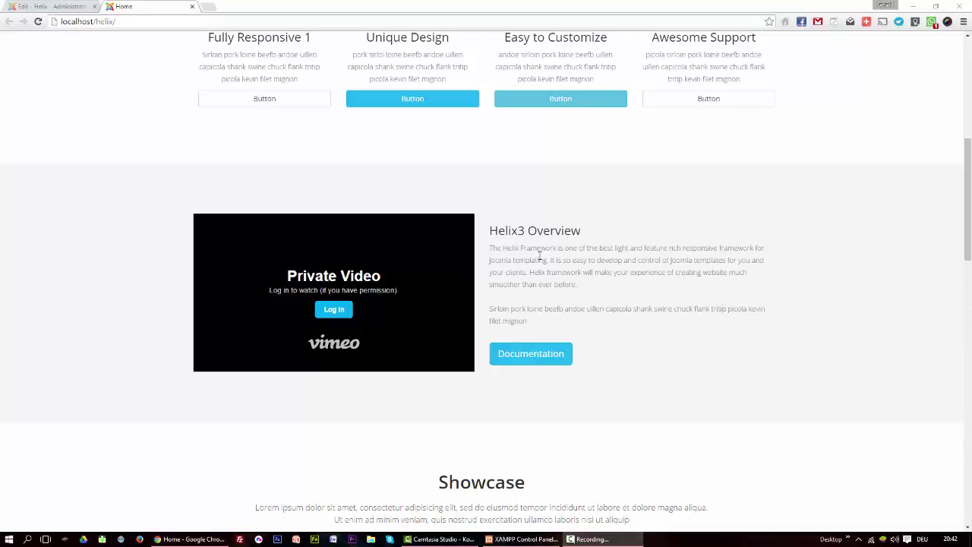
# - Split the overview row into 1/3 + 2/3 columns and preview it on the homepage
pyautogui.click(44, 7)
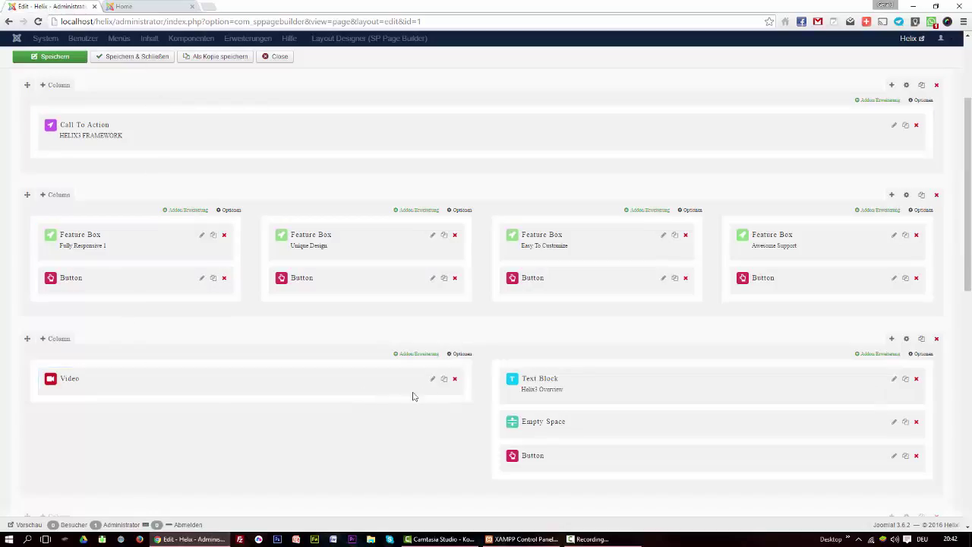
pyautogui.moveTo(55, 341)
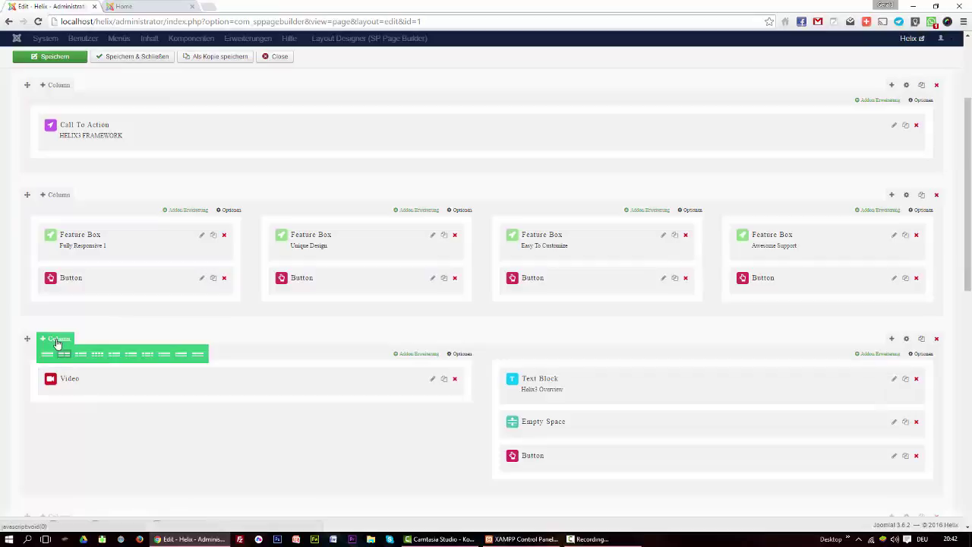
pyautogui.click(117, 356)
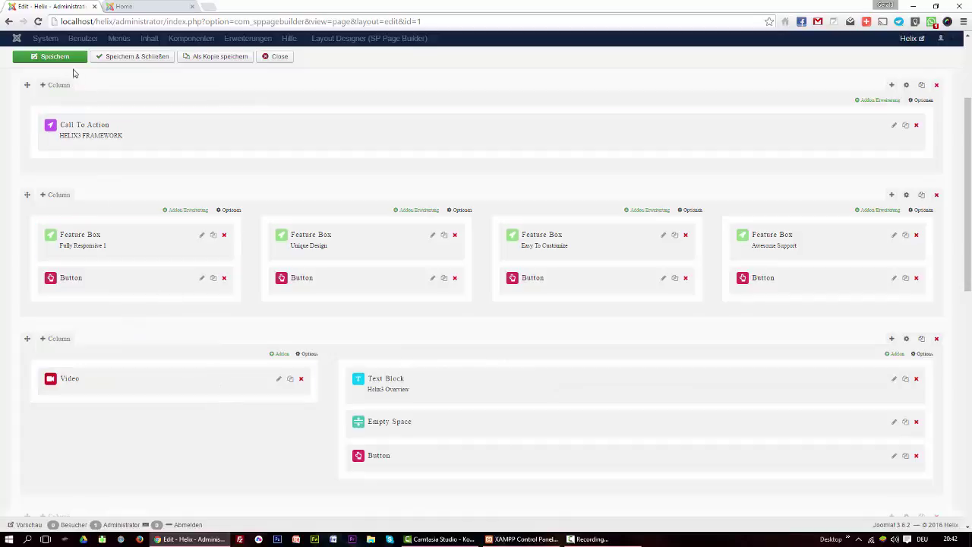
pyautogui.click(124, 7)
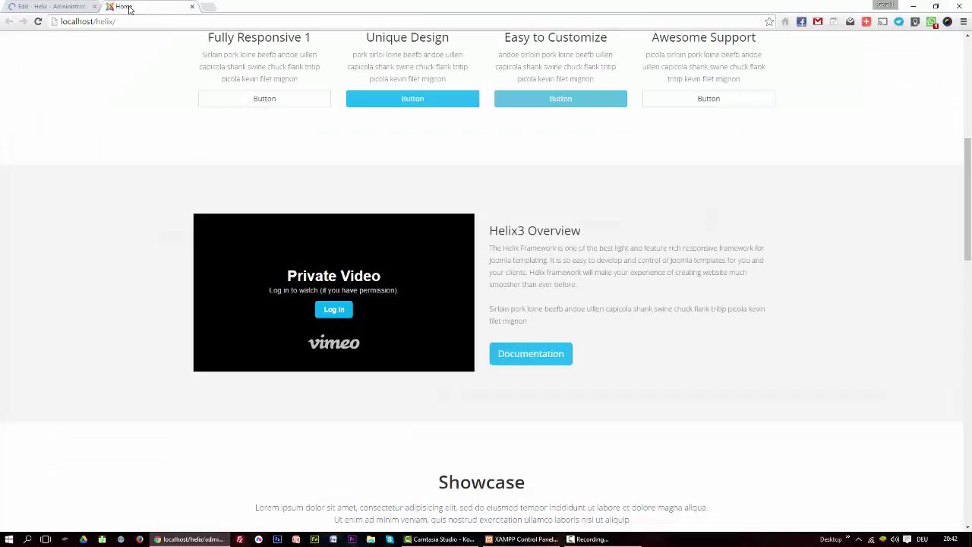
pyautogui.click(37, 21)
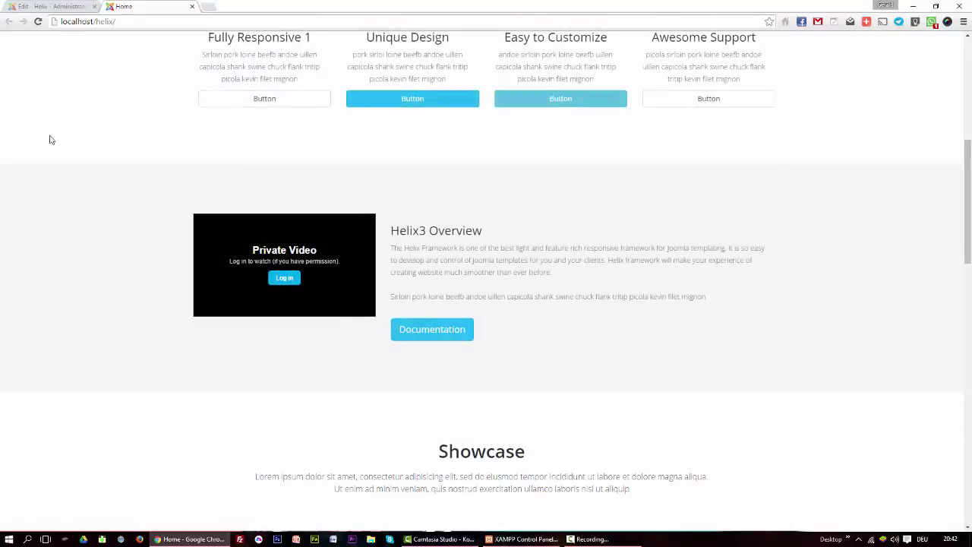
pyautogui.click(59, 9)
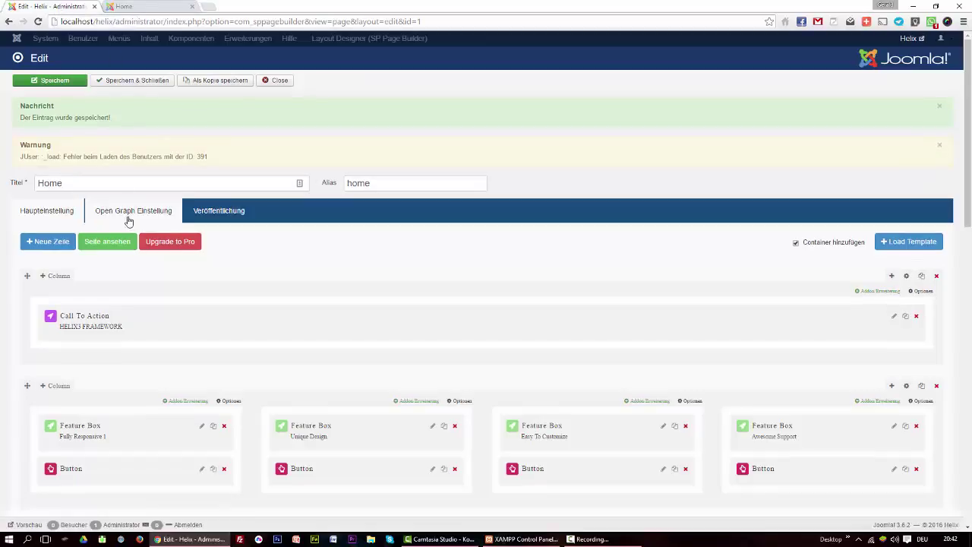
# - Change the overview row back to a 1/2 + 1/2 column layout
pyautogui.scroll(-4, 126, 319)
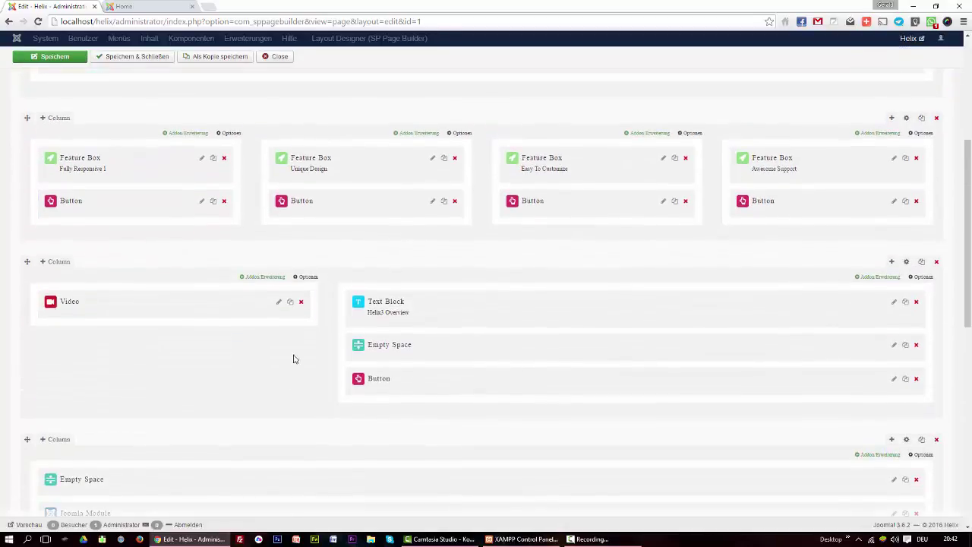
pyautogui.moveTo(54, 264)
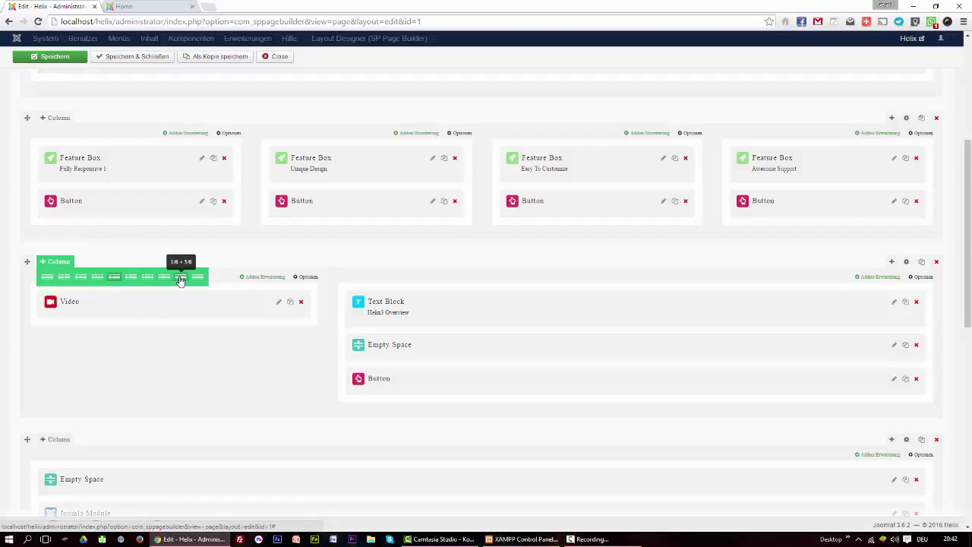
pyautogui.click(64, 281)
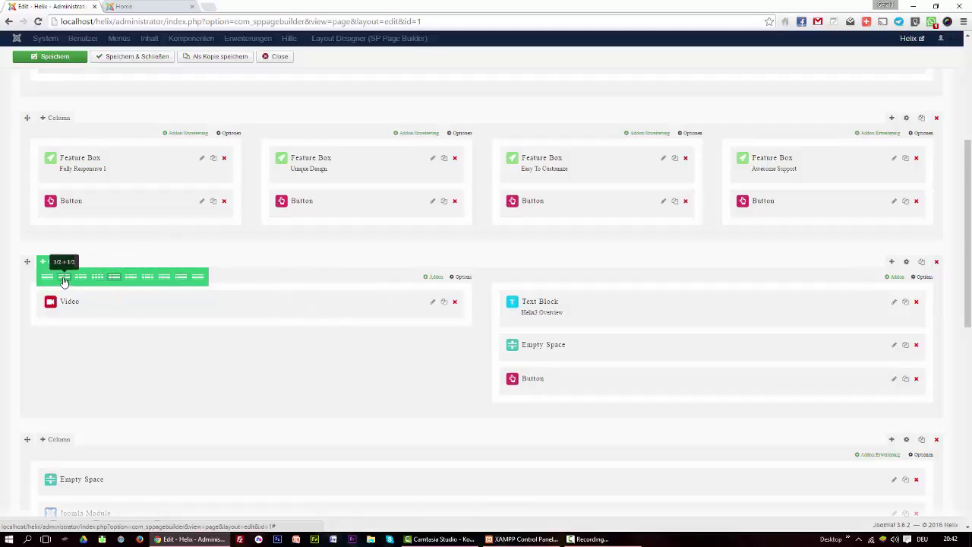
# - Open the Video addon's settings at its Vimeo URL field, then open a new browser tab
pyautogui.click(434, 302)
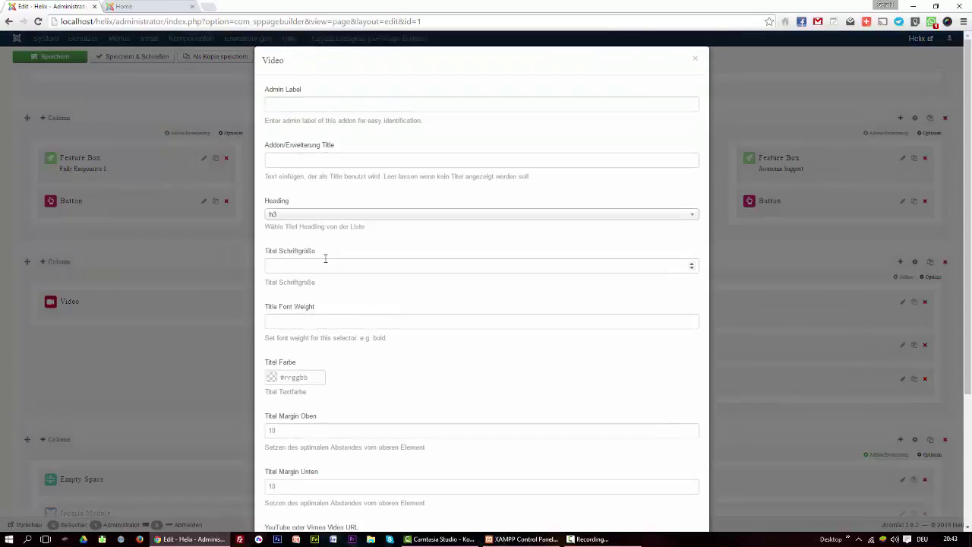
pyautogui.scroll(-3, 298, 254)
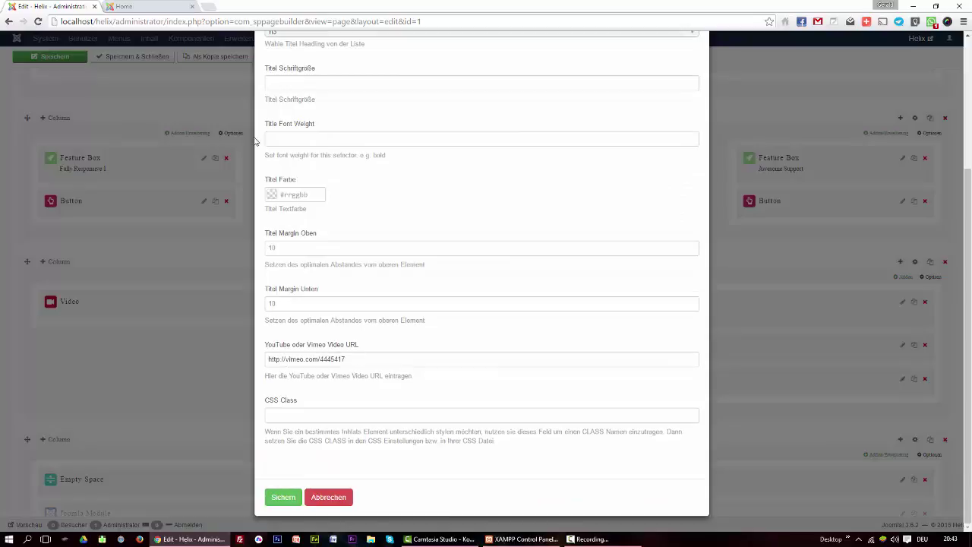
pyautogui.click(211, 8)
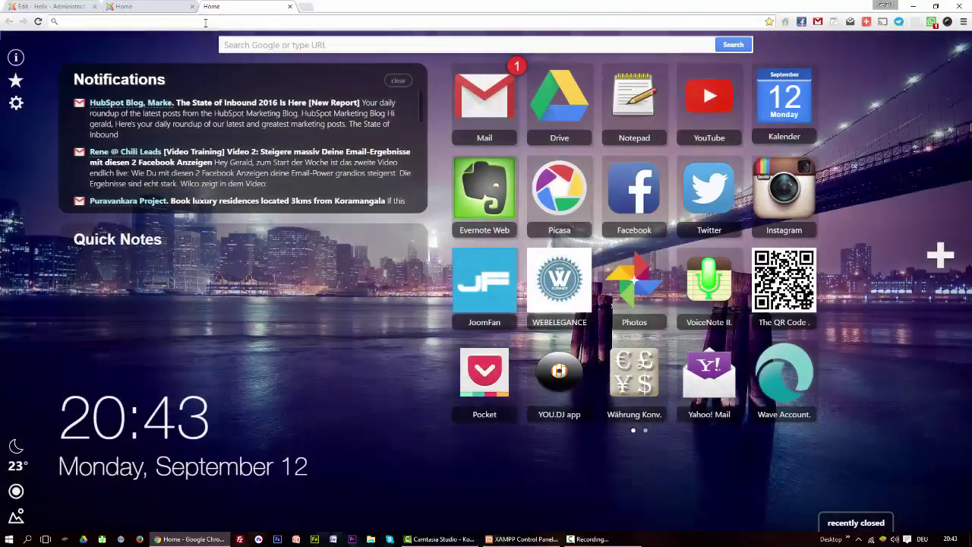
# - Open the Helix3 installation video from the own YouTube channel and copy its URL
pyautogui.click(711, 99)
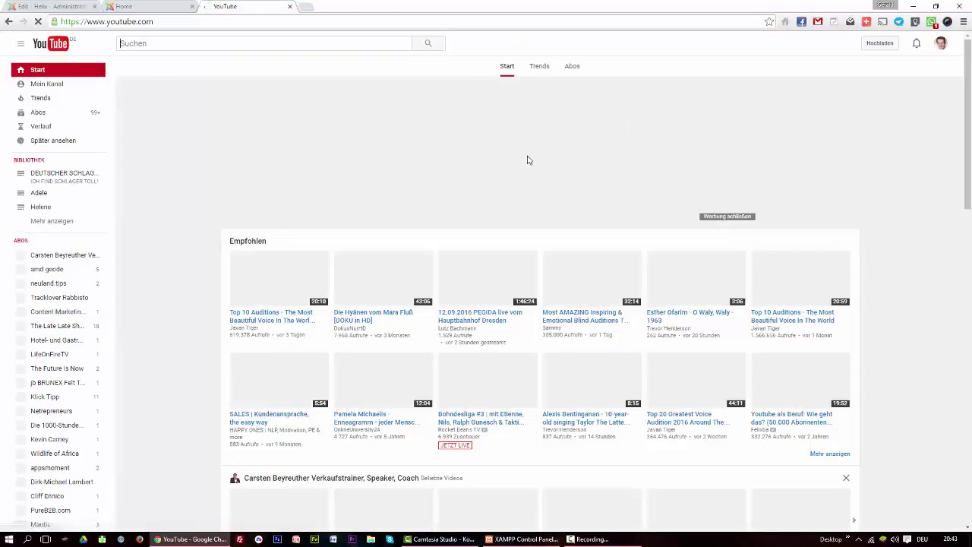
pyautogui.click(45, 84)
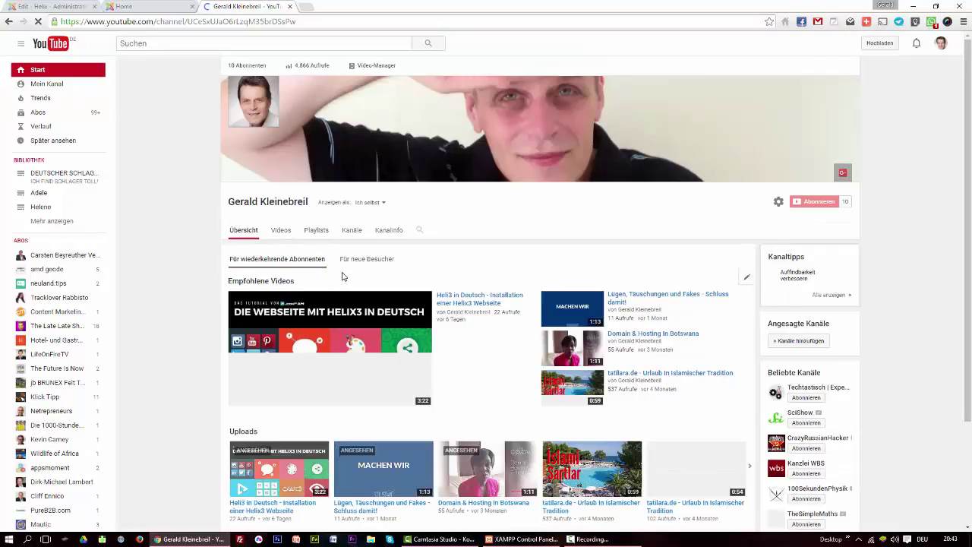
pyautogui.scroll(-1, 334, 311)
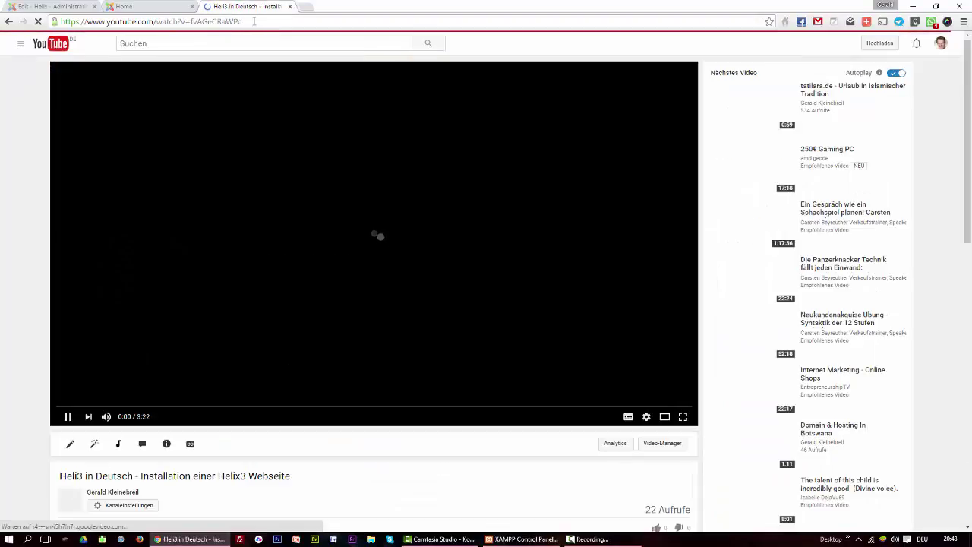
pyautogui.click(255, 21)
pyautogui.hotkey('ctrl', 'c')
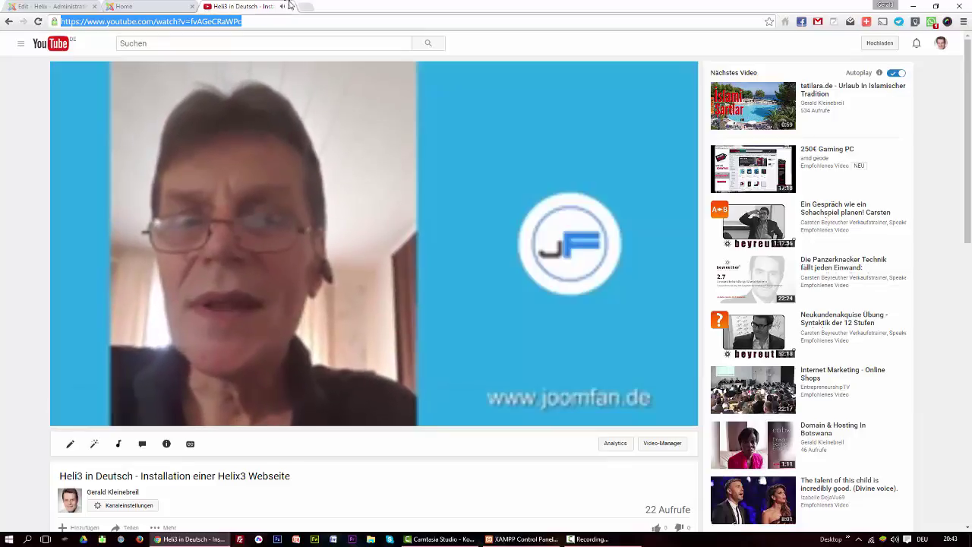
pyautogui.hotkey('ctrl', '1')
# - Replace the Video element's Vimeo URL with the YouTube Helix3 installation link, save, and check the homepage
pyautogui.tripleClick(345, 361)
pyautogui.hotkey('ctrl', 'v')
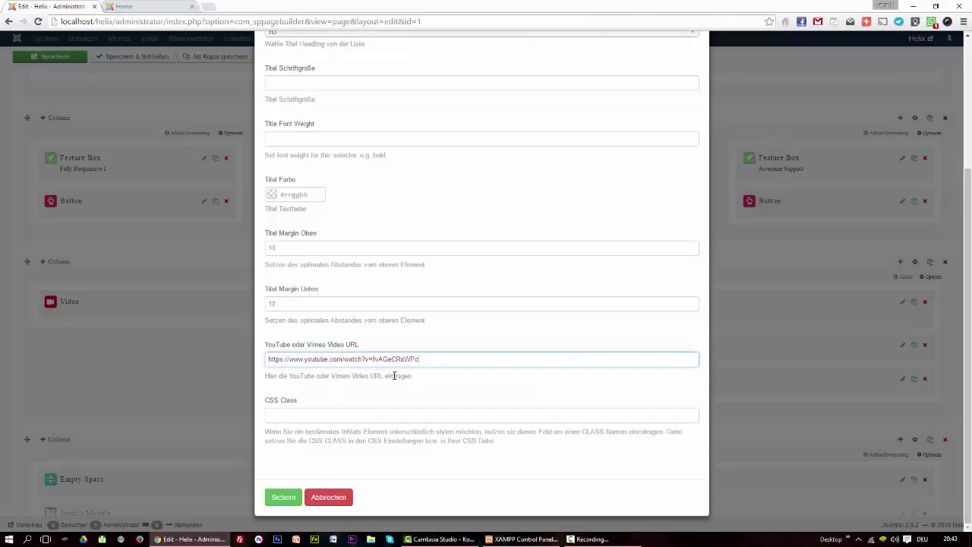
pyautogui.click(282, 500)
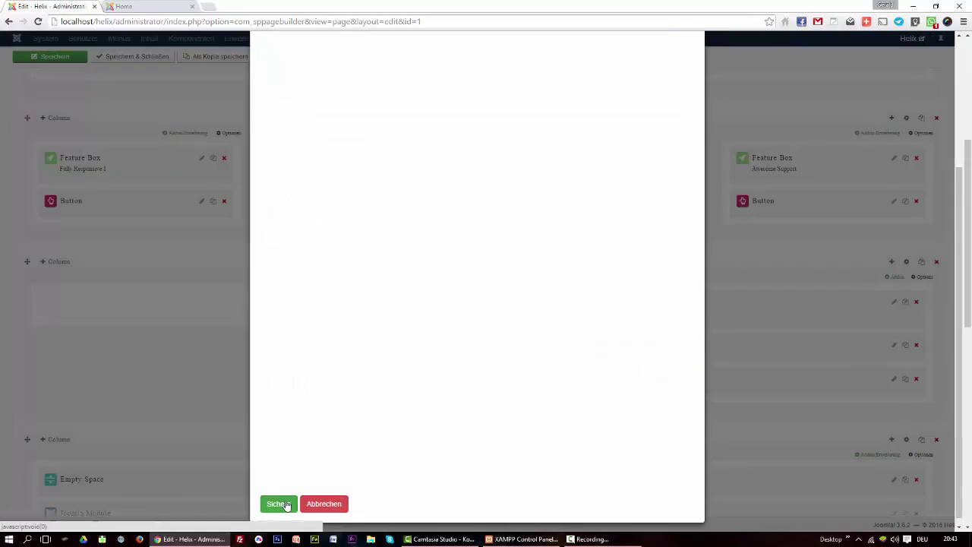
pyautogui.click(140, 5)
pyautogui.click(38, 22)
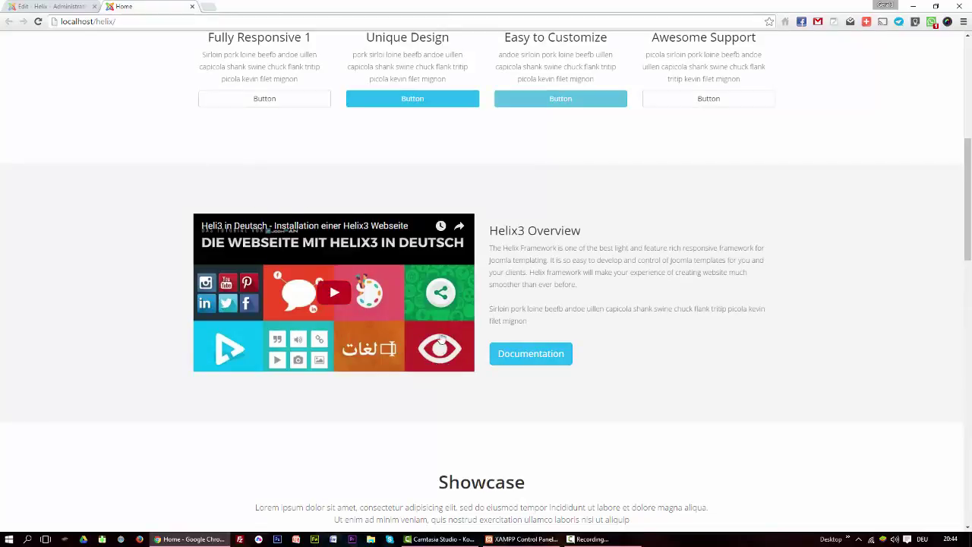
# - Back in the page builder, open the Helix3 Overview Text Block's settings
pyautogui.click(69, 7)
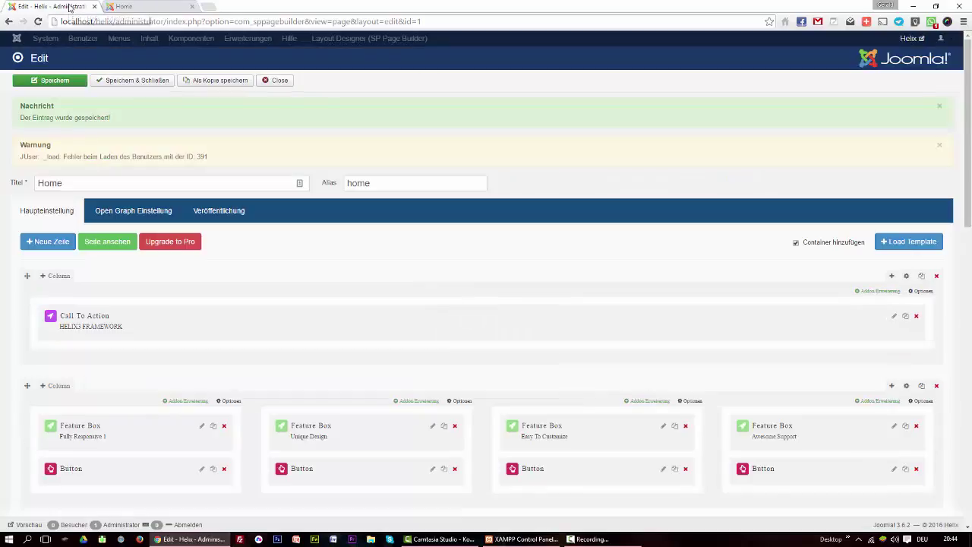
pyautogui.scroll(-3, 317, 299)
pyautogui.scroll(-3, 353, 321)
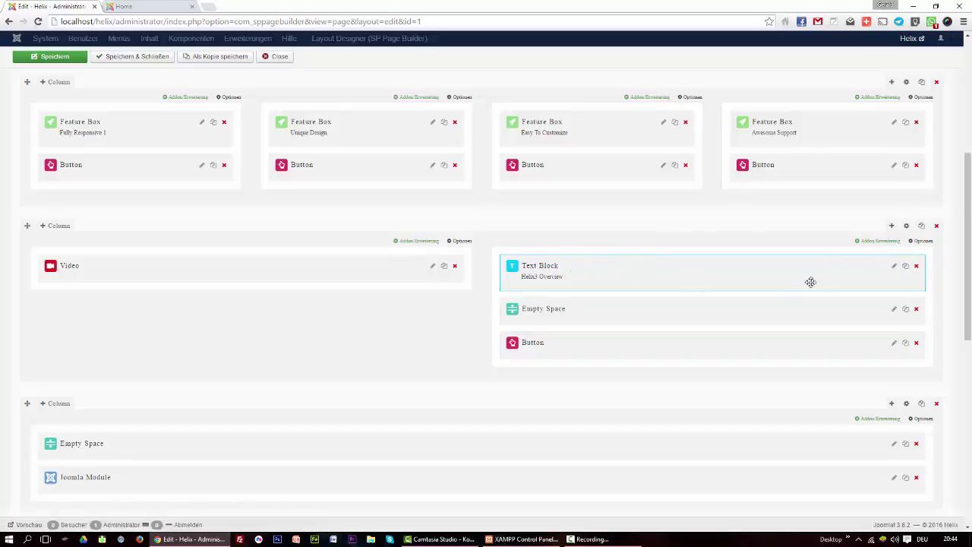
pyautogui.click(895, 267)
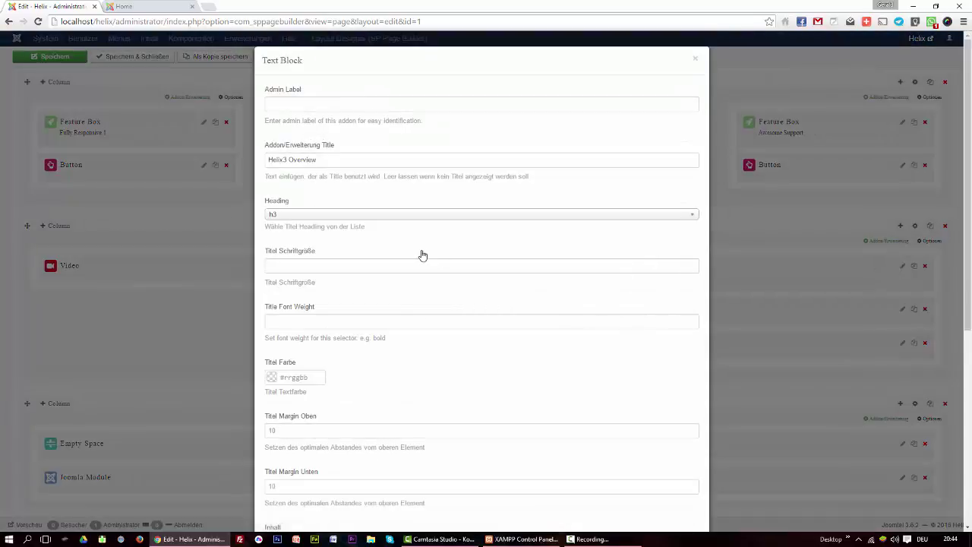
# - Delete the sirloin filler paragraph from the Helix3 Overview text, keeping the Helix Framework paragraph, and save
pyautogui.scroll(-3, 405, 244)
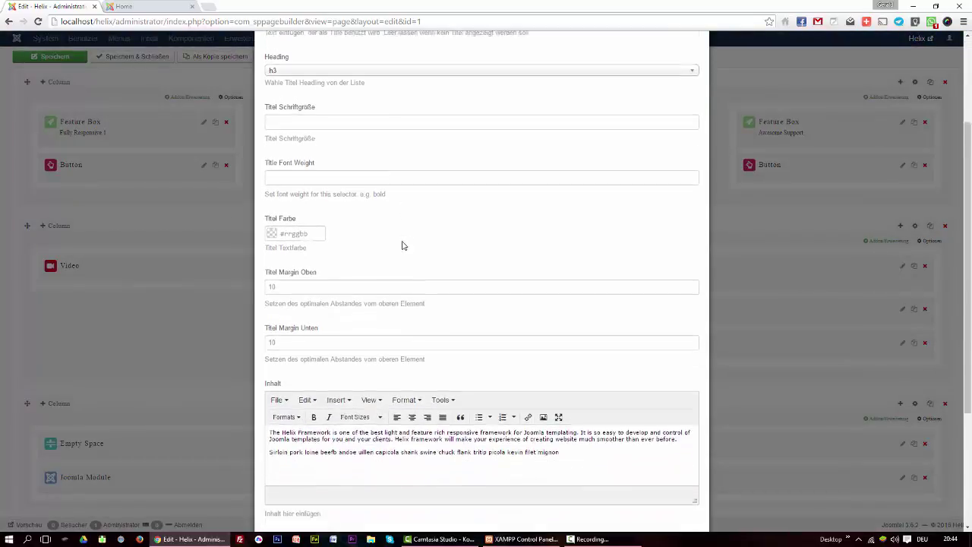
pyautogui.moveTo(572, 345); pyautogui.dragTo(275, 343)
pyautogui.press('BackSpace')
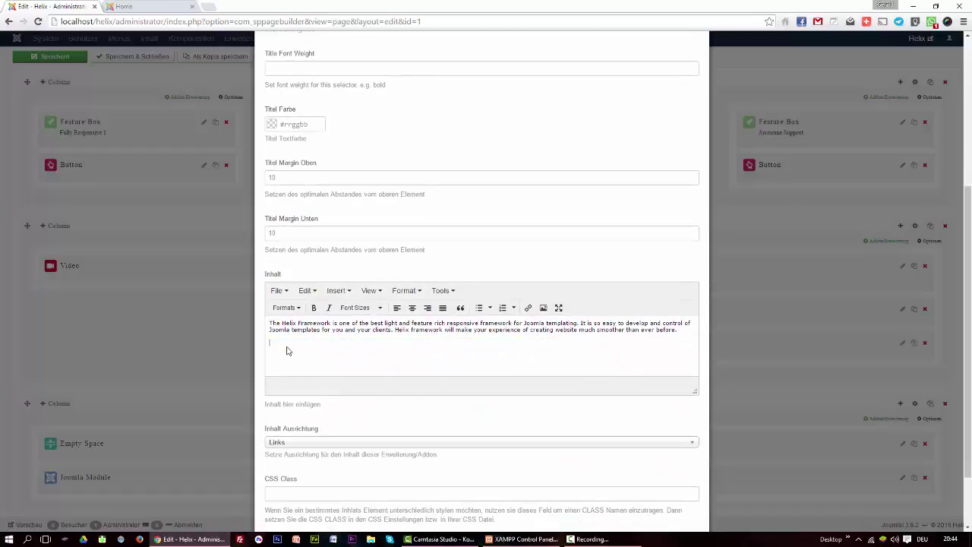
pyautogui.scroll(-1, 290, 351)
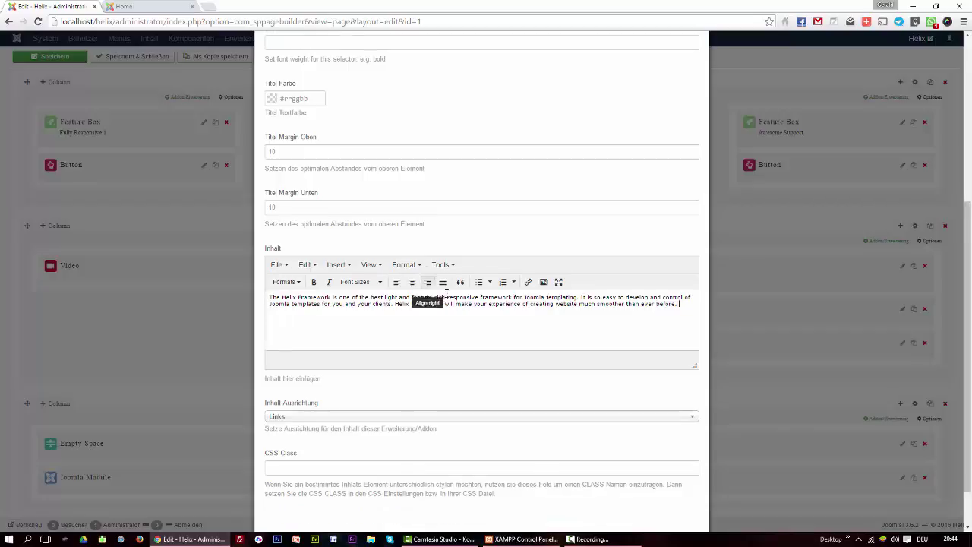
pyautogui.click(280, 492)
pyautogui.moveTo(55, 226)
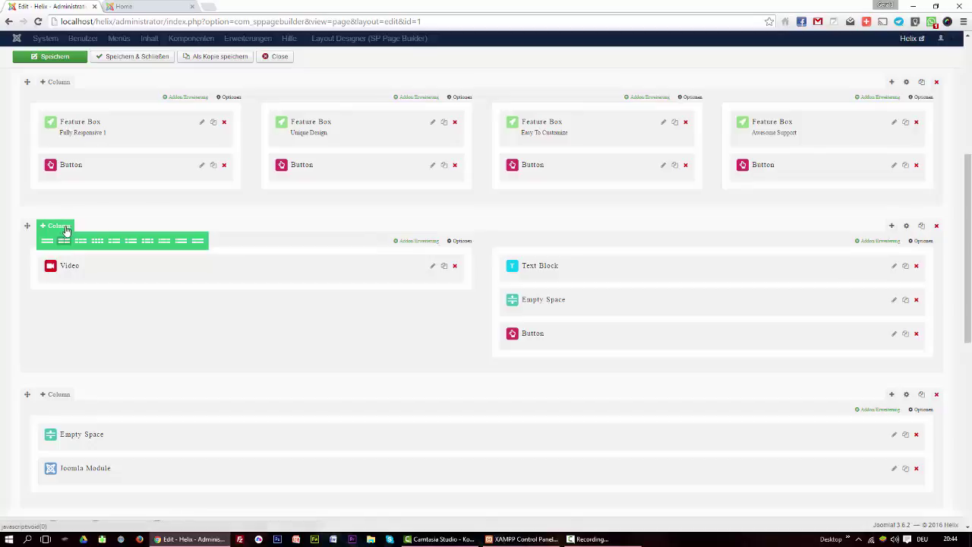
# - Switch the row to the 1/3 + 3/4 layout with the Video column on the right, save, and preview
pyautogui.click(113, 244)
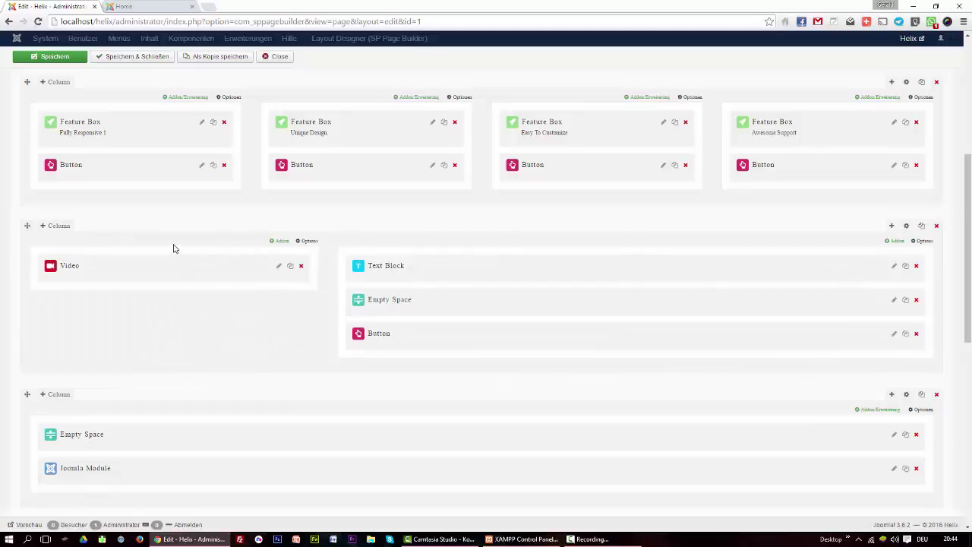
pyautogui.moveTo(107, 254); pyautogui.dragTo(698, 271)
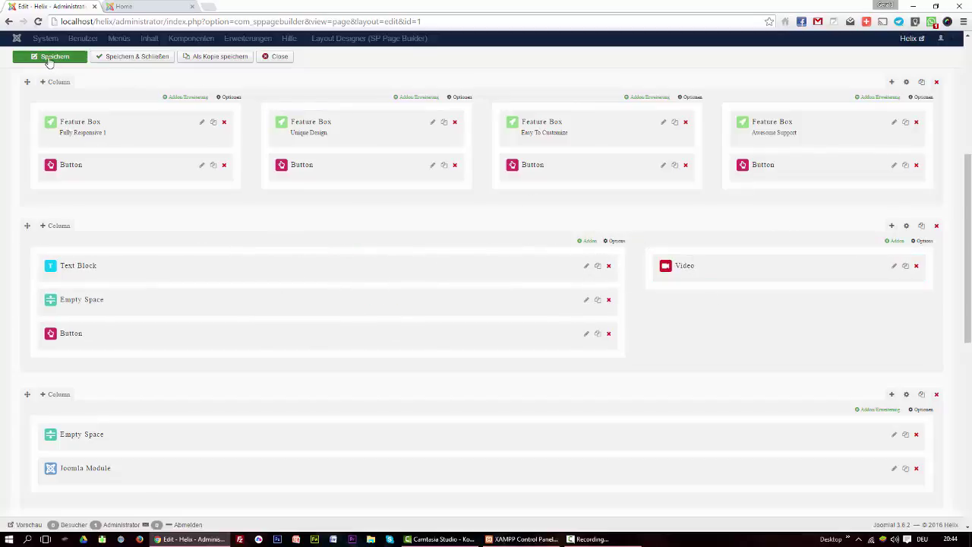
pyautogui.click(120, 7)
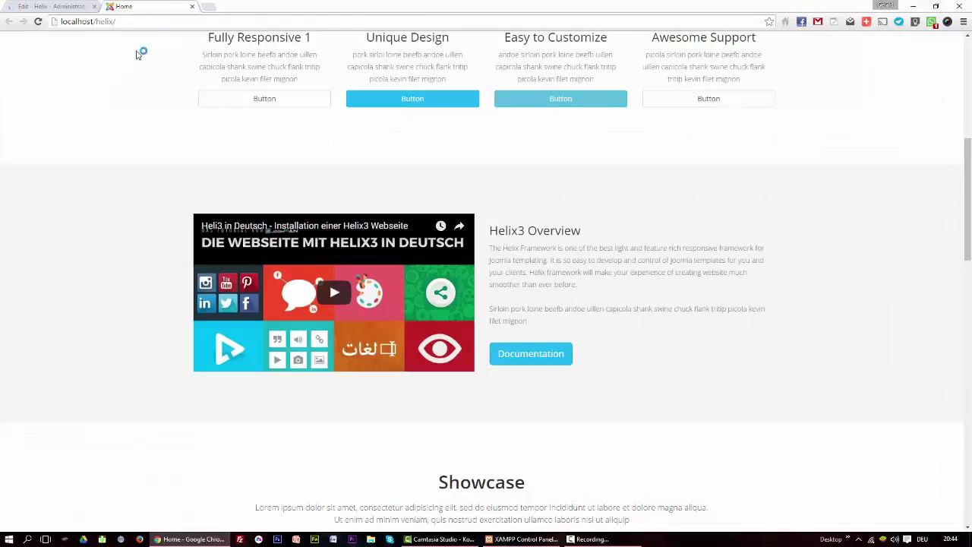
pyautogui.click(37, 23)
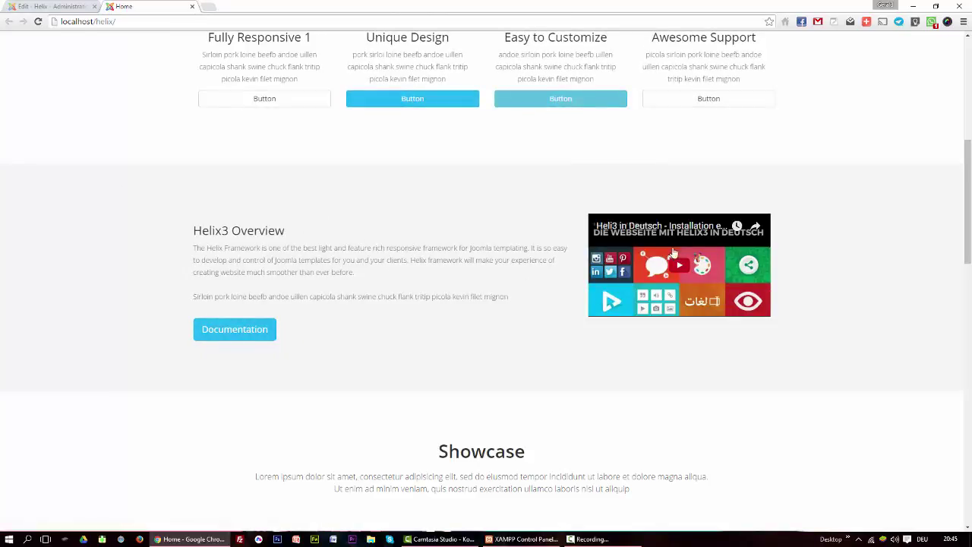
pyautogui.click(42, 8)
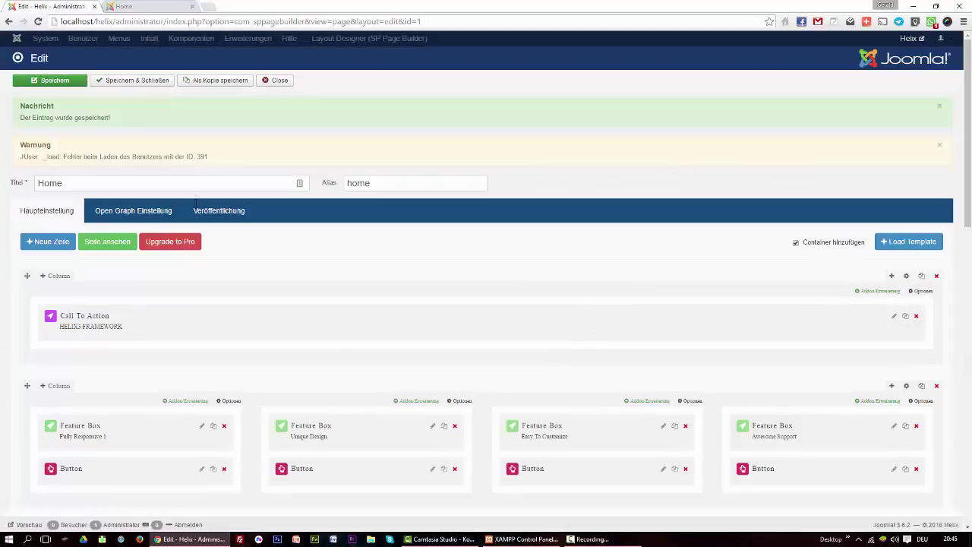
# - Put the Video alone in the left column and Text Block, Empty Space and Button in the right
pyautogui.scroll(-5, 348, 297)
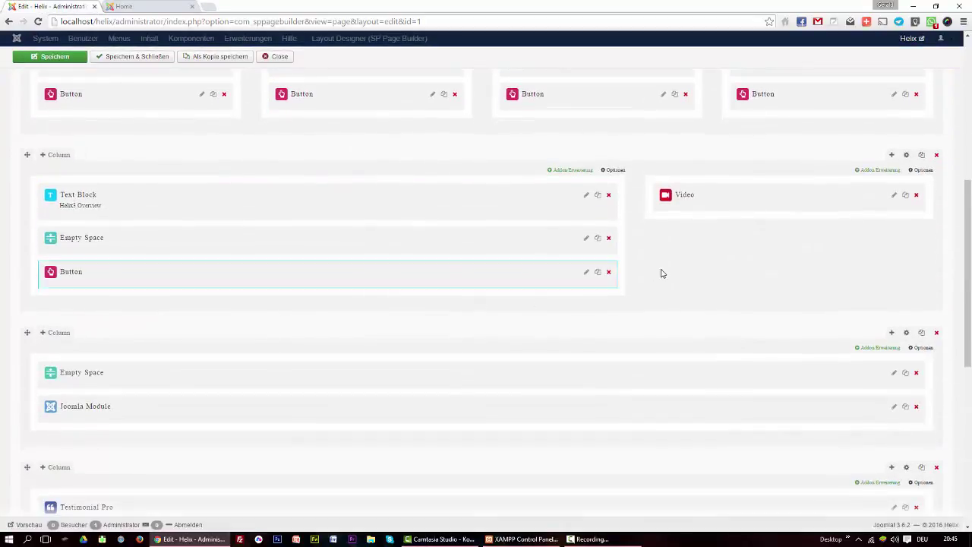
pyautogui.moveTo(157, 208); pyautogui.dragTo(754, 248)
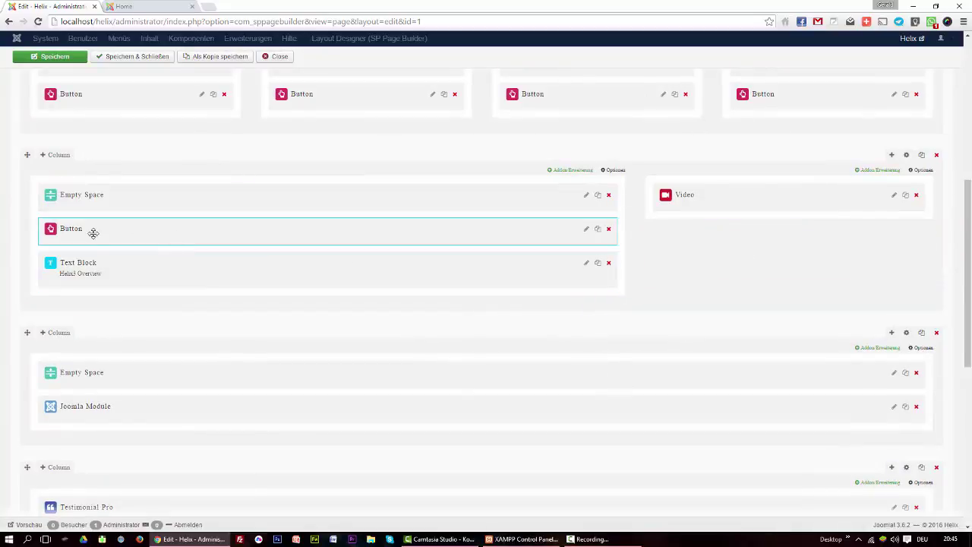
pyautogui.moveTo(72, 263); pyautogui.dragTo(284, 198)
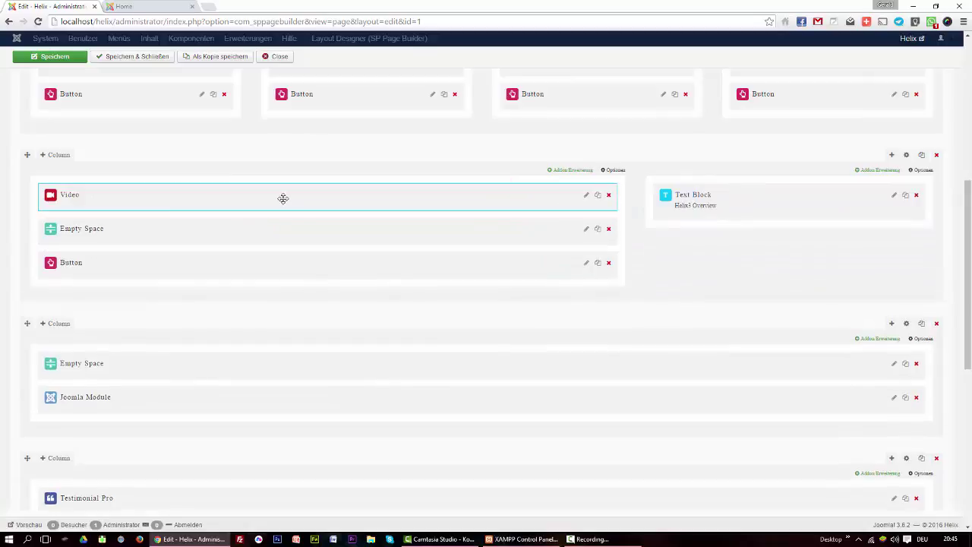
pyautogui.moveTo(91, 228); pyautogui.dragTo(688, 229)
pyautogui.moveTo(127, 238); pyautogui.dragTo(706, 271)
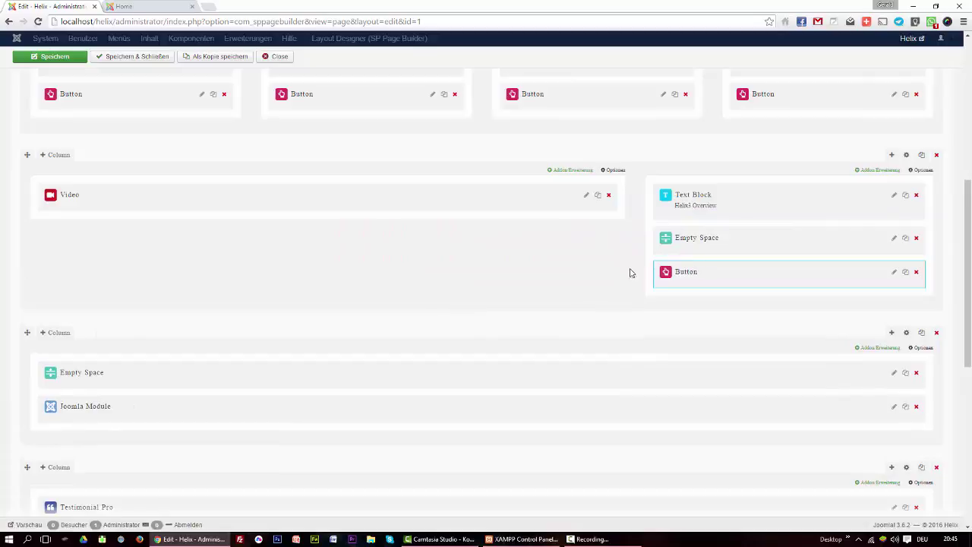
# - Save the layout and reload the homepage to check the video-left, text-right arrangement
pyautogui.click(65, 61)
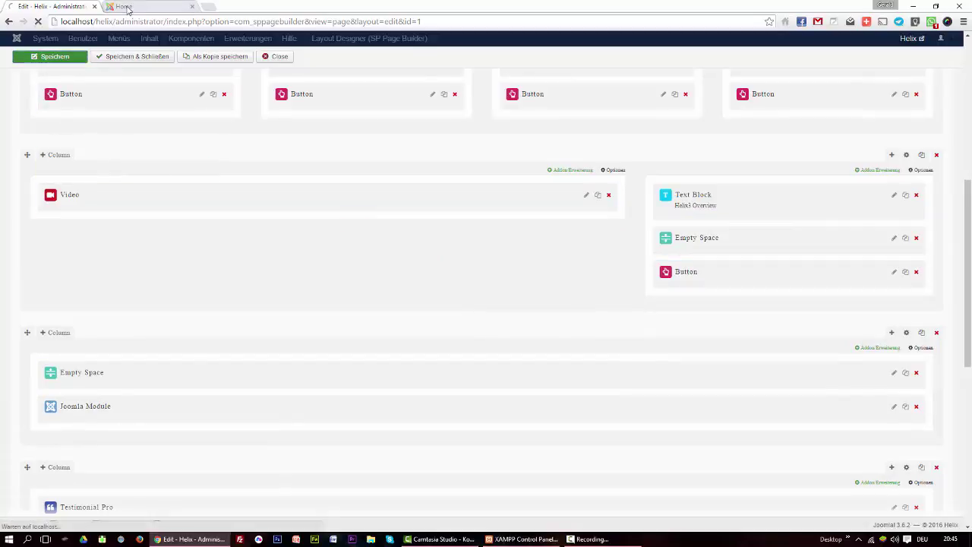
pyautogui.click(125, 6)
pyautogui.click(38, 23)
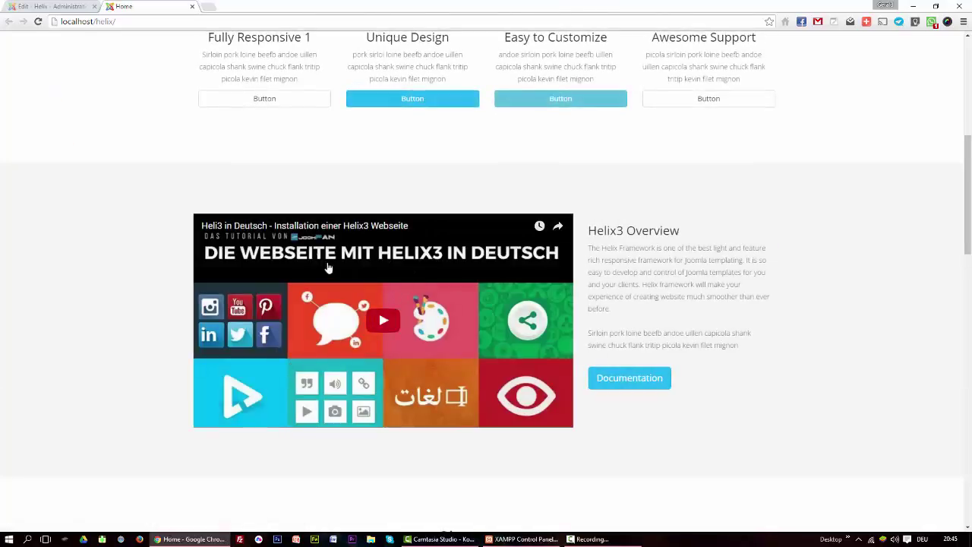
pyautogui.scroll(5, 316, 246)
pyautogui.scroll(-1, 313, 249)
pyautogui.scroll(-3, 315, 251)
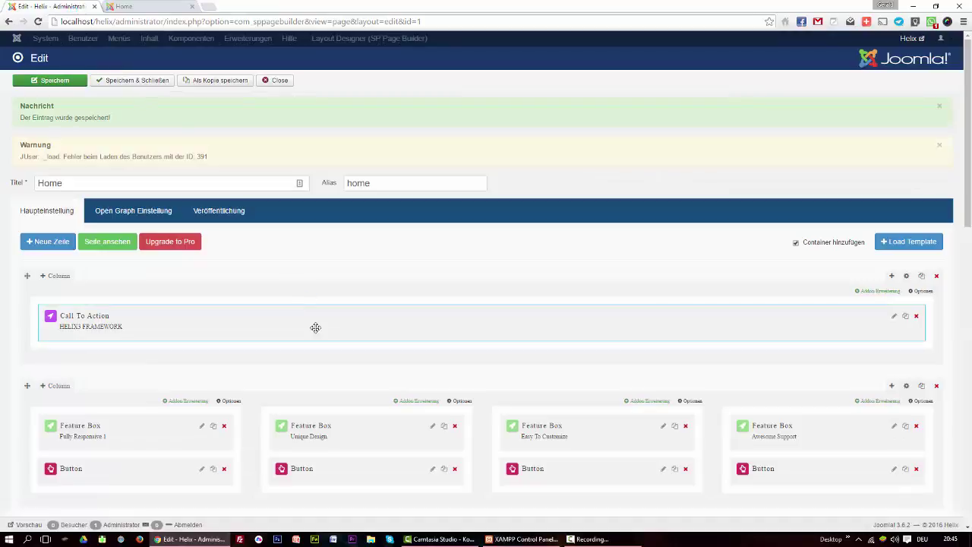
# - Give the video column a #000000 background colour and apply it
pyautogui.scroll(-4, 319, 334)
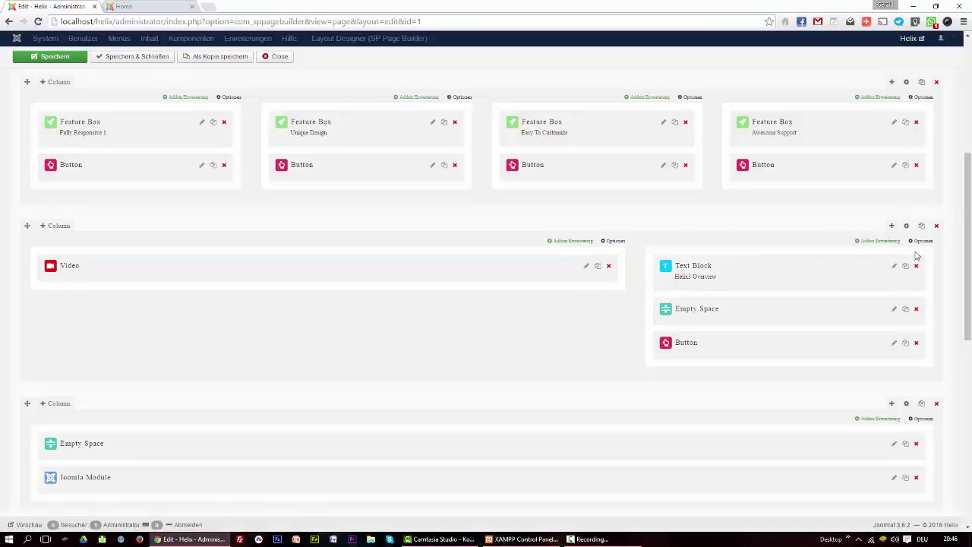
pyautogui.click(613, 242)
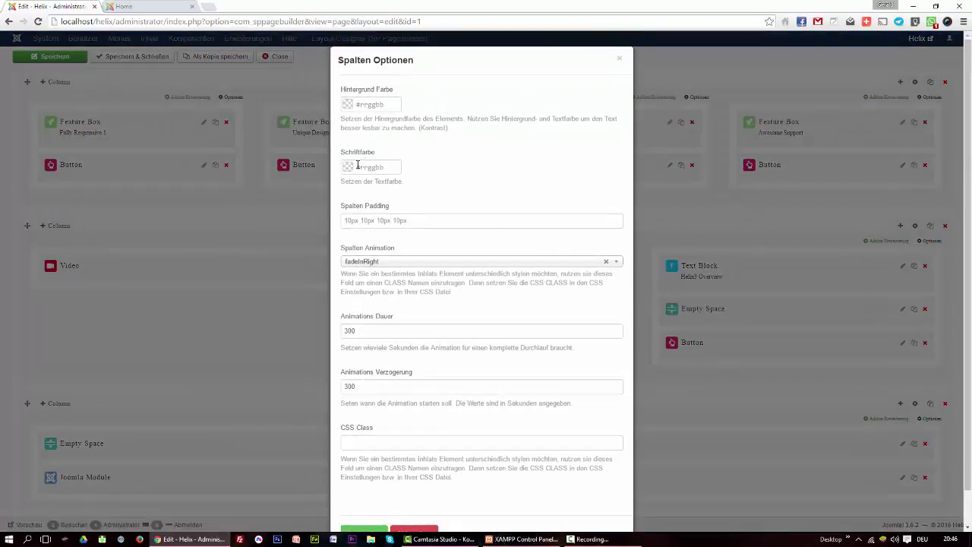
pyautogui.click(364, 105)
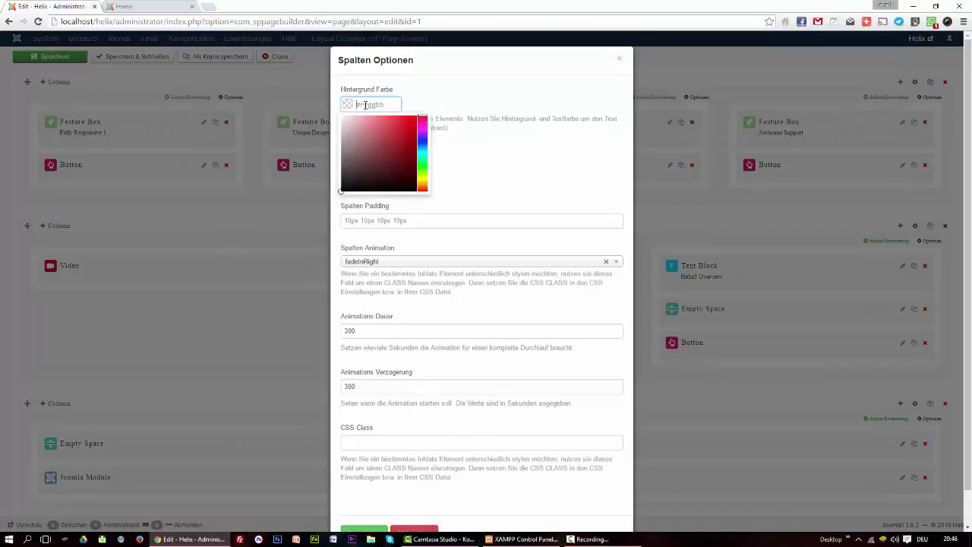
pyautogui.moveTo(388, 122); pyautogui.dragTo(339, 187)
pyautogui.scroll(-1, 379, 244)
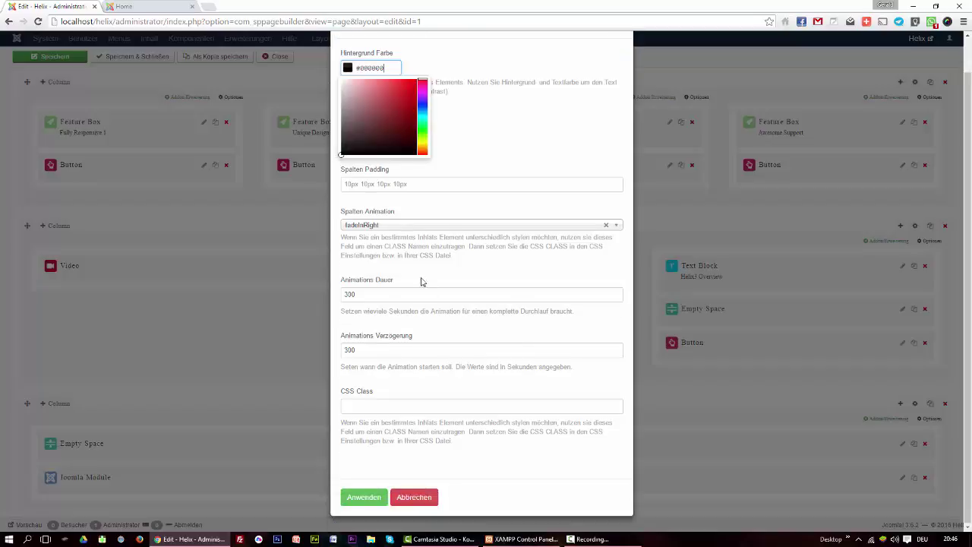
pyautogui.click(364, 498)
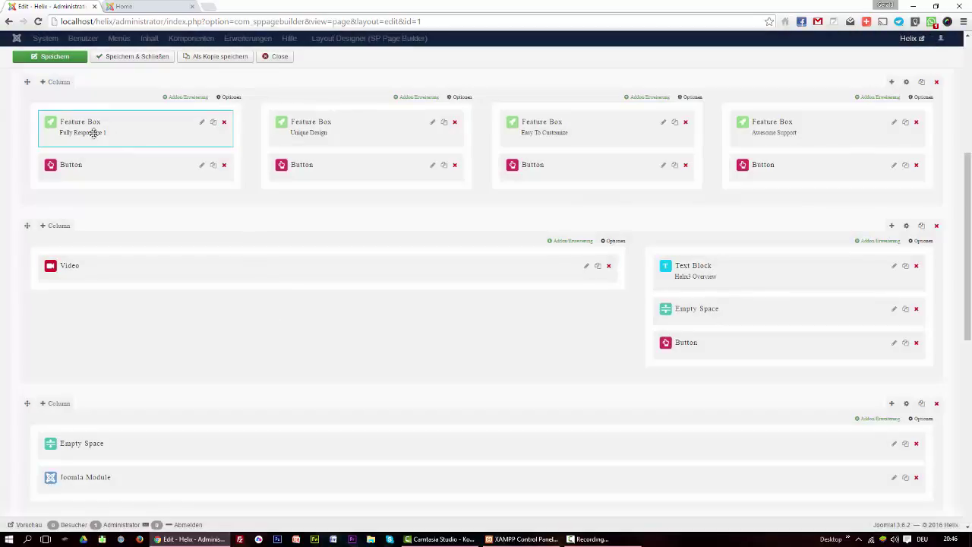
# - Save the page and reload the homepage to view the black video column
pyautogui.click(53, 62)
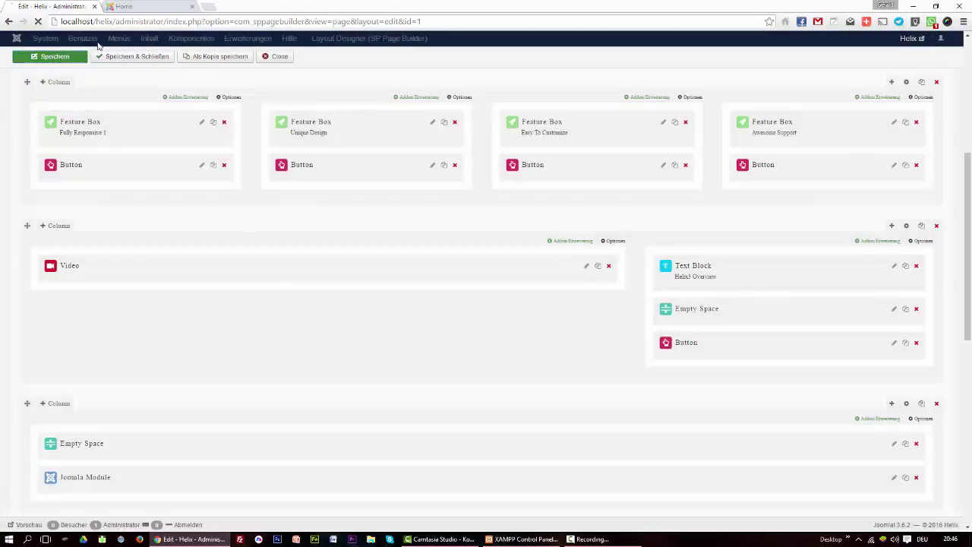
pyautogui.click(140, 10)
pyautogui.click(38, 22)
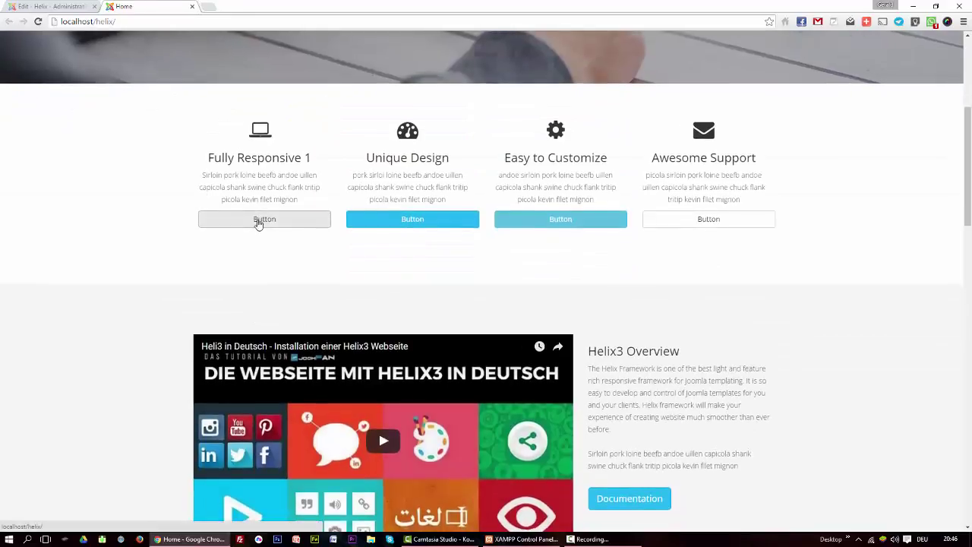
pyautogui.scroll(-2, 258, 223)
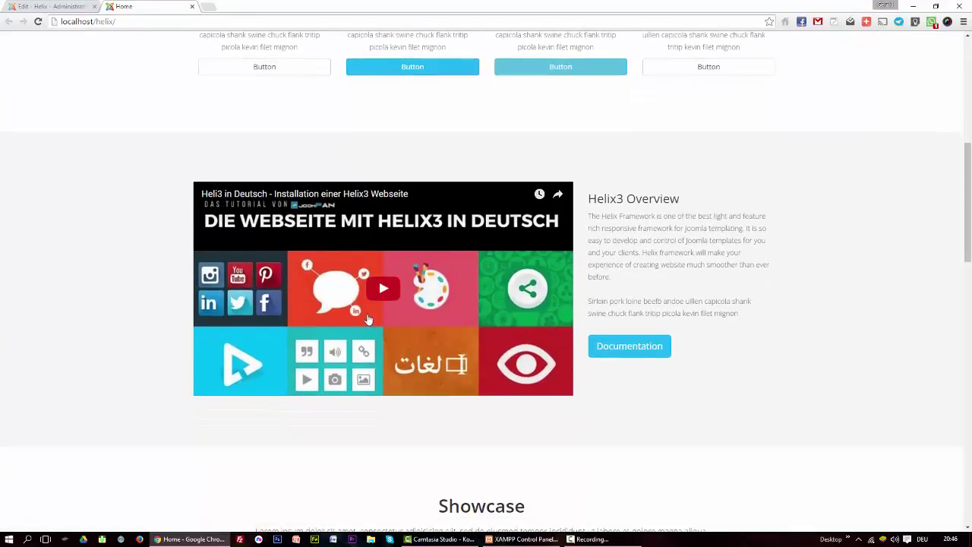
# - Set the video column's padding to 20px 10px 20px 10px and apply it
pyautogui.click(63, 13)
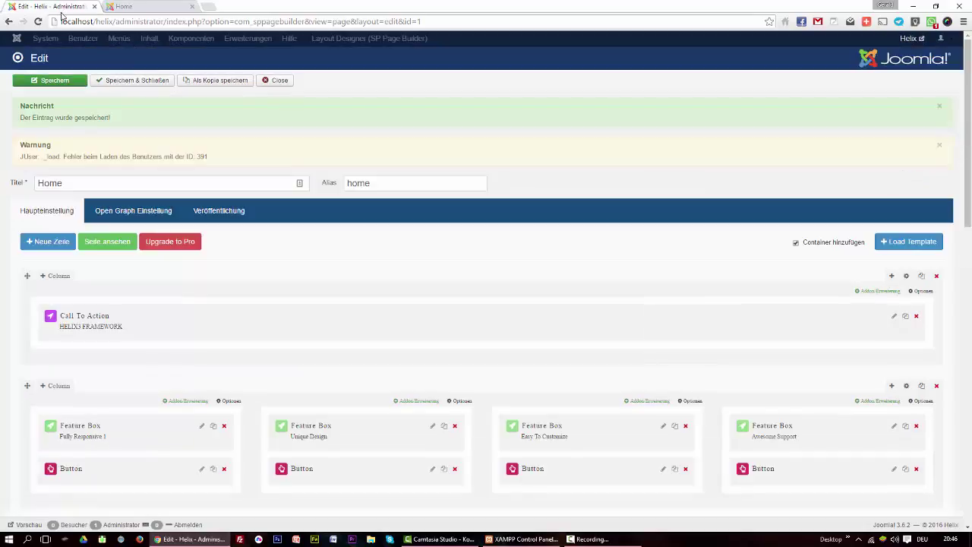
pyautogui.scroll(-4, 180, 310)
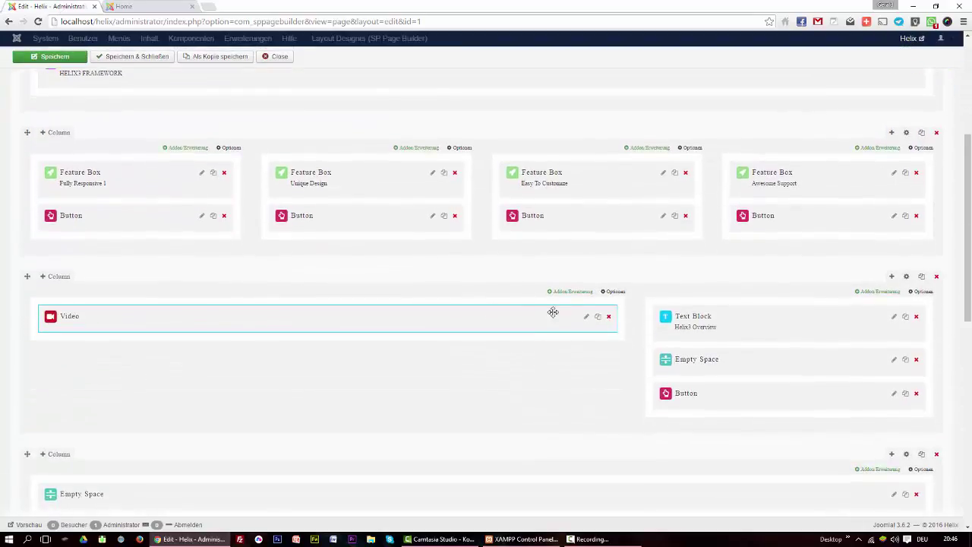
pyautogui.click(614, 291)
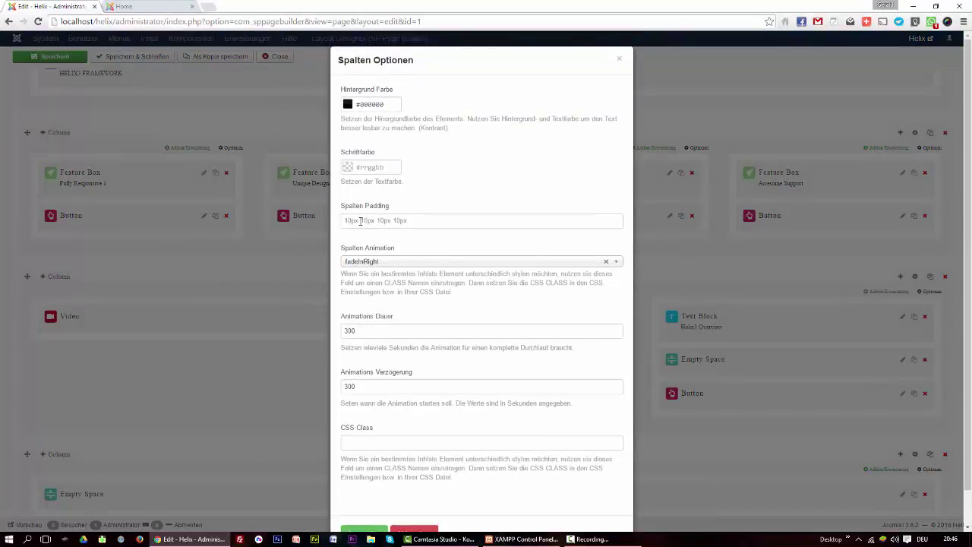
pyautogui.write('20px 10px 20px 10px')
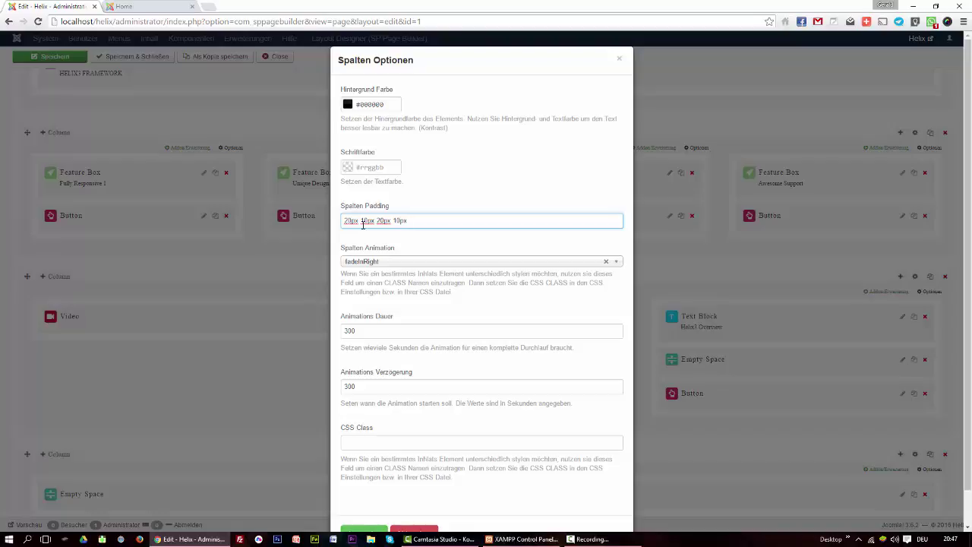
pyautogui.scroll(-1, 387, 319)
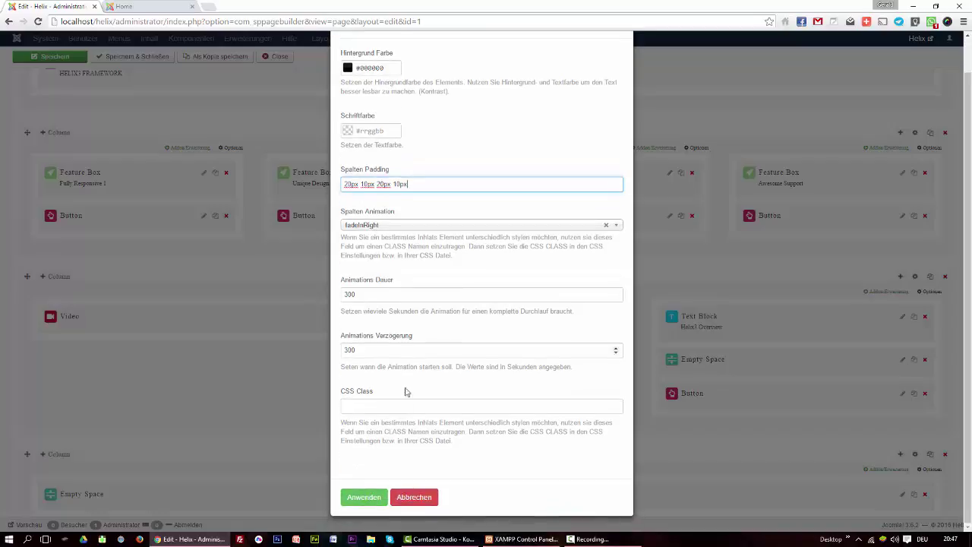
pyautogui.click(366, 497)
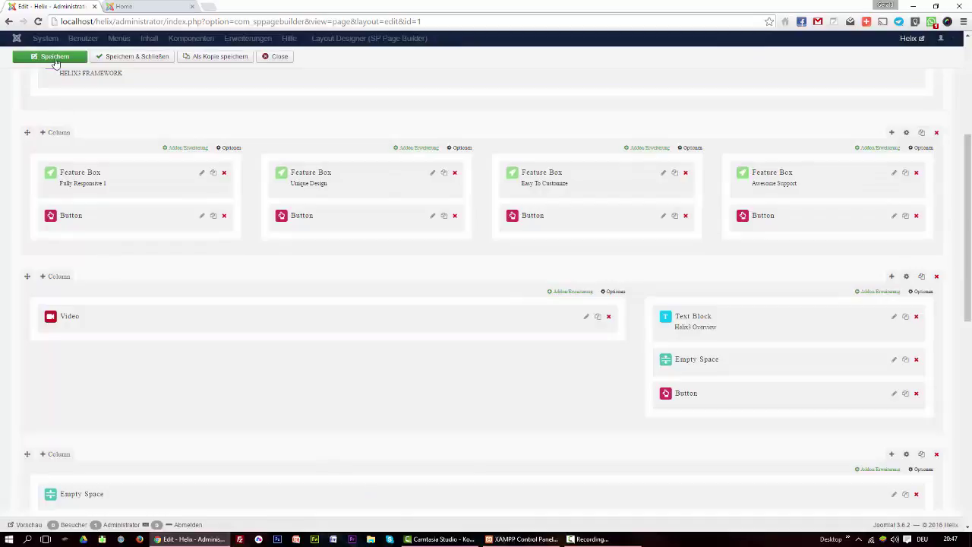
# - Save the page and reload the homepage to see the video framed in black
pyautogui.click(55, 61)
pyautogui.click(144, 7)
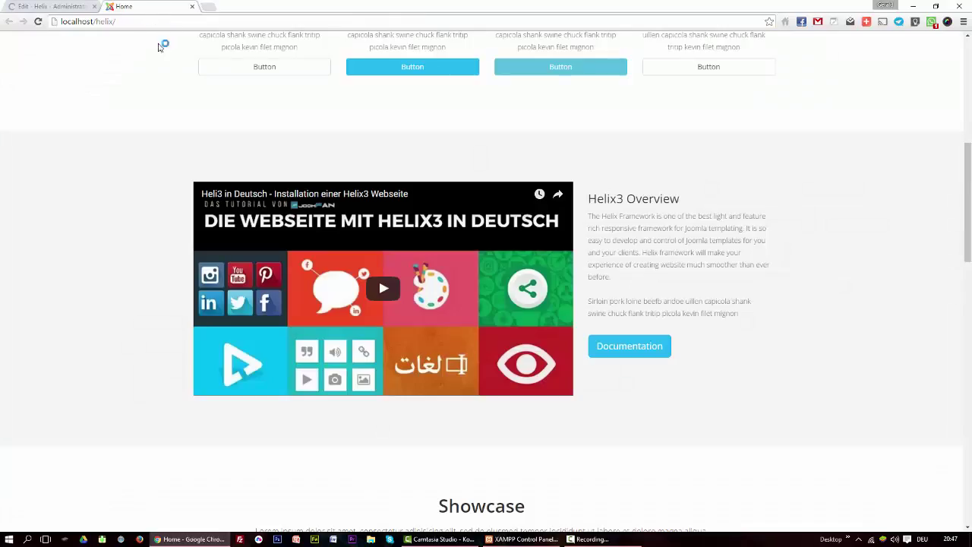
pyautogui.click(38, 21)
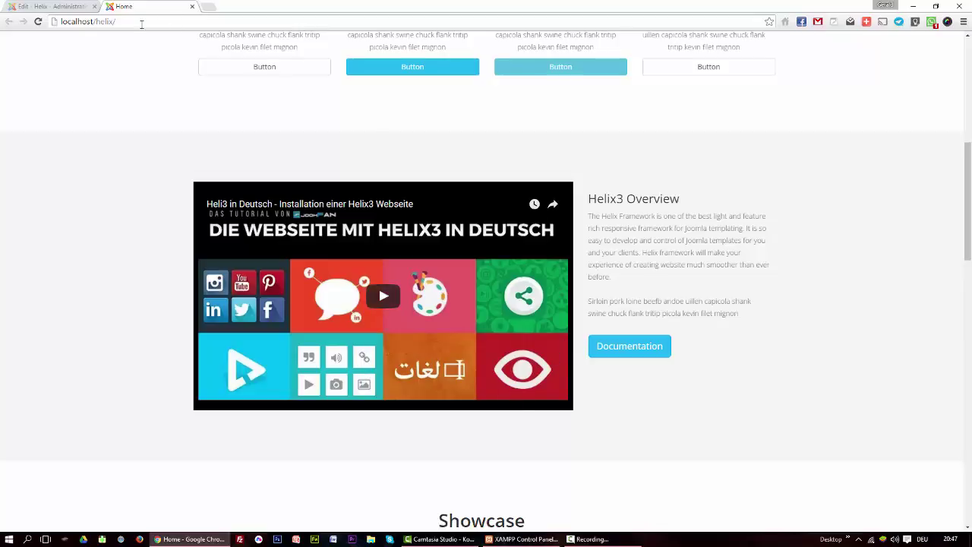
pyautogui.click(57, 7)
# - Change the video column's background colour to red and apply it
pyautogui.scroll(-5, 265, 293)
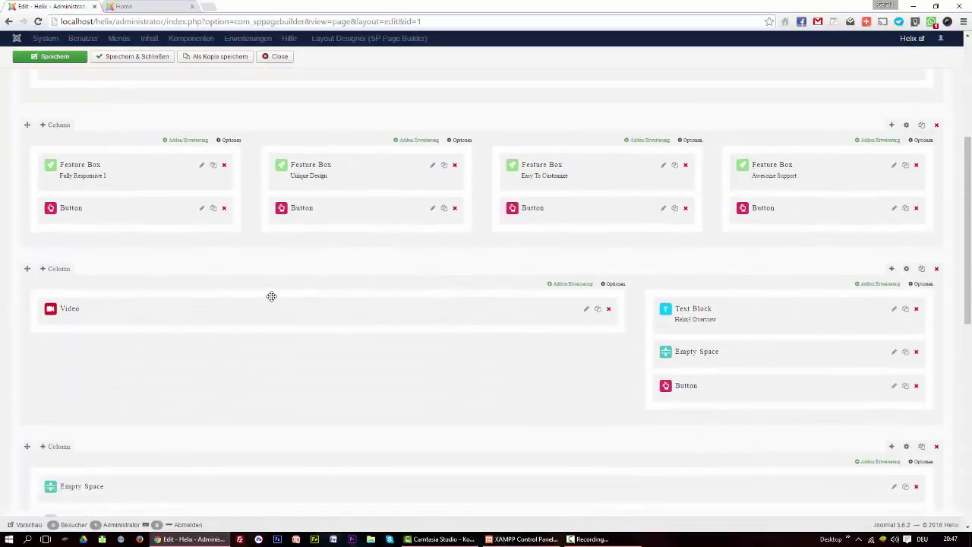
pyautogui.click(614, 181)
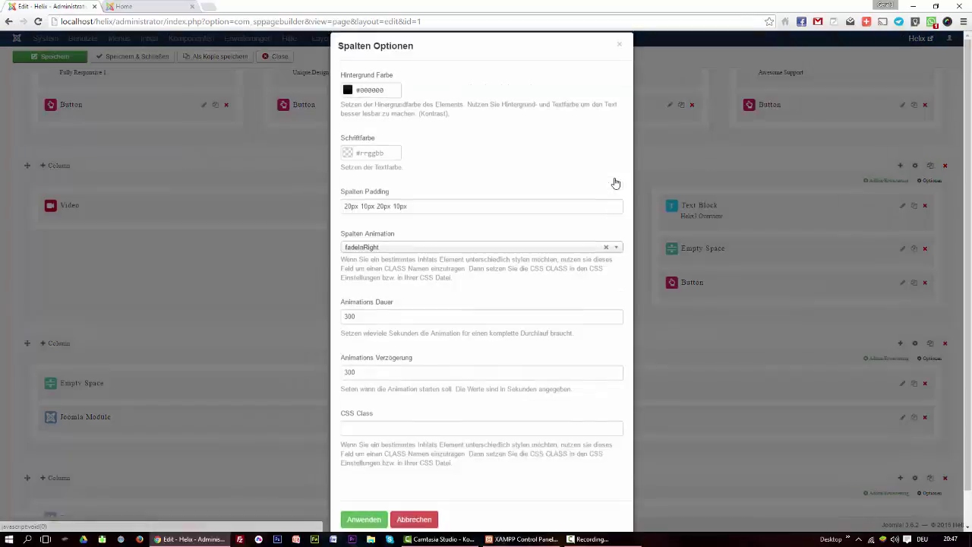
pyautogui.click(386, 104)
pyautogui.moveTo(390, 127); pyautogui.dragTo(415, 114)
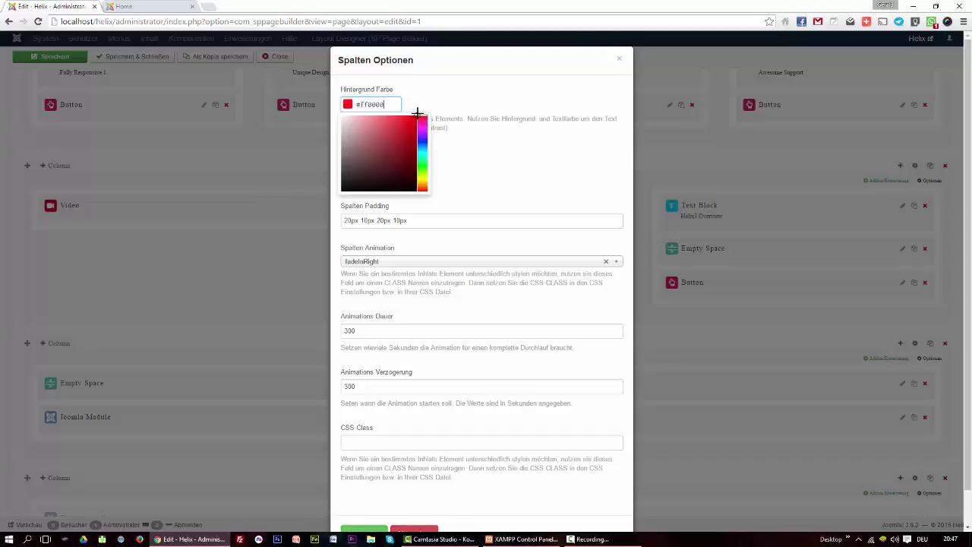
pyautogui.scroll(-1, 456, 251)
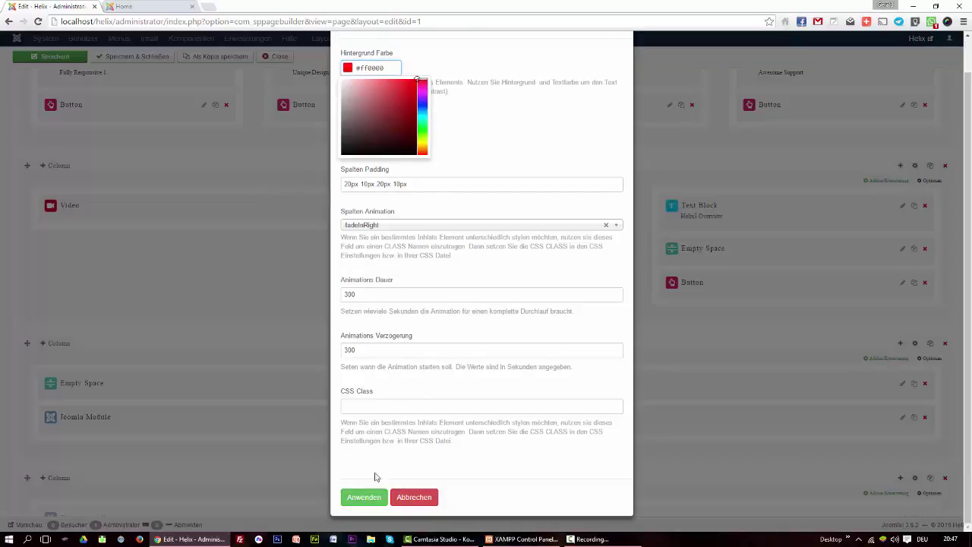
pyautogui.click(371, 496)
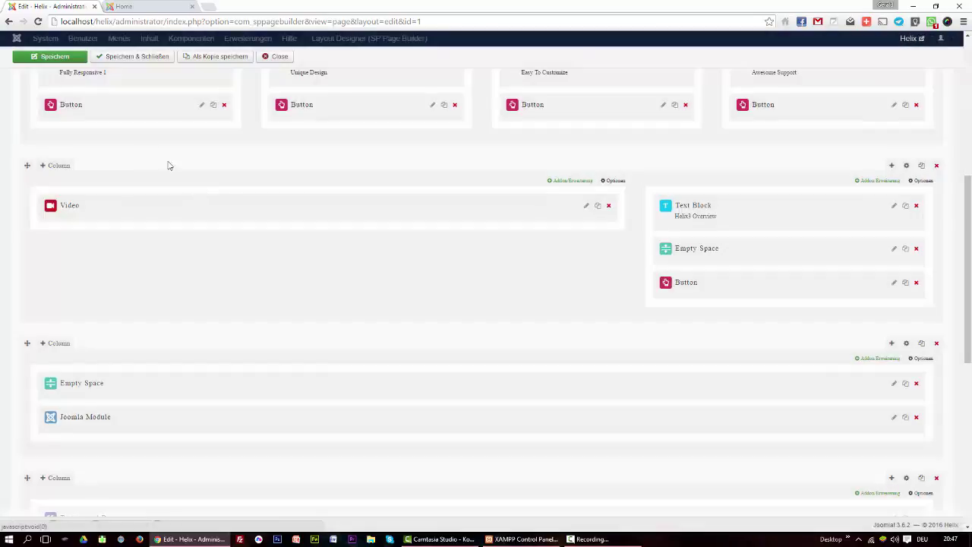
# - Check the red-framed video on the homepage at narrow and full window widths
pyautogui.click(127, 7)
pyautogui.click(38, 21)
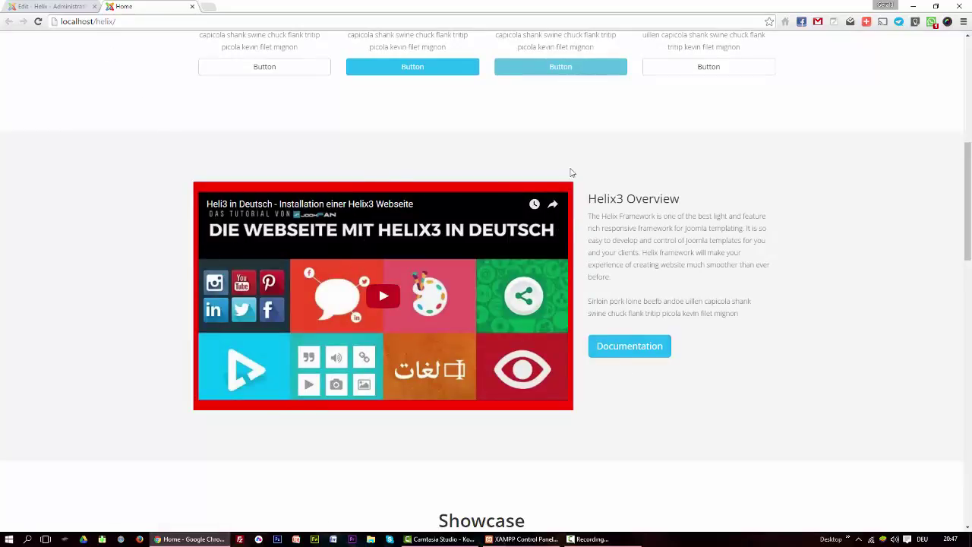
pyautogui.click(936, 6)
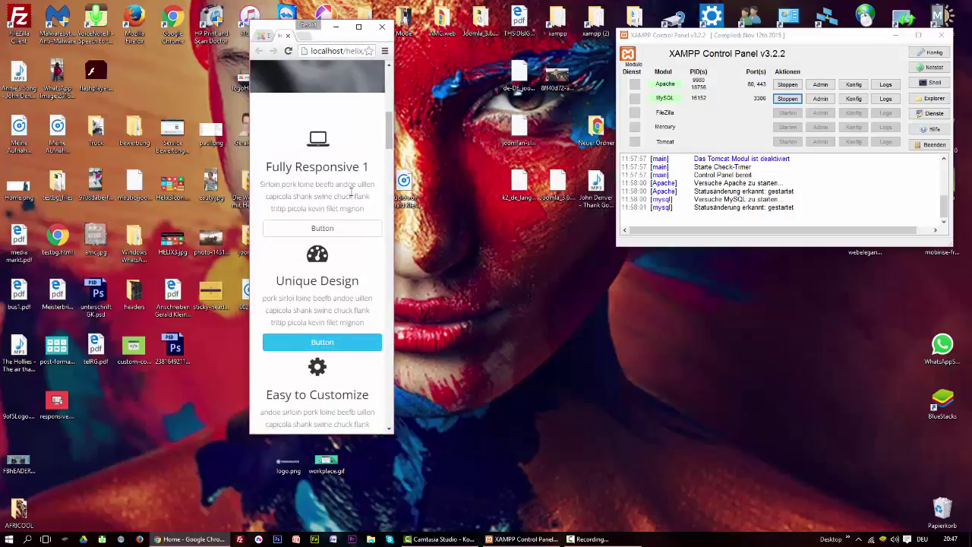
pyautogui.scroll(-6, 345, 182)
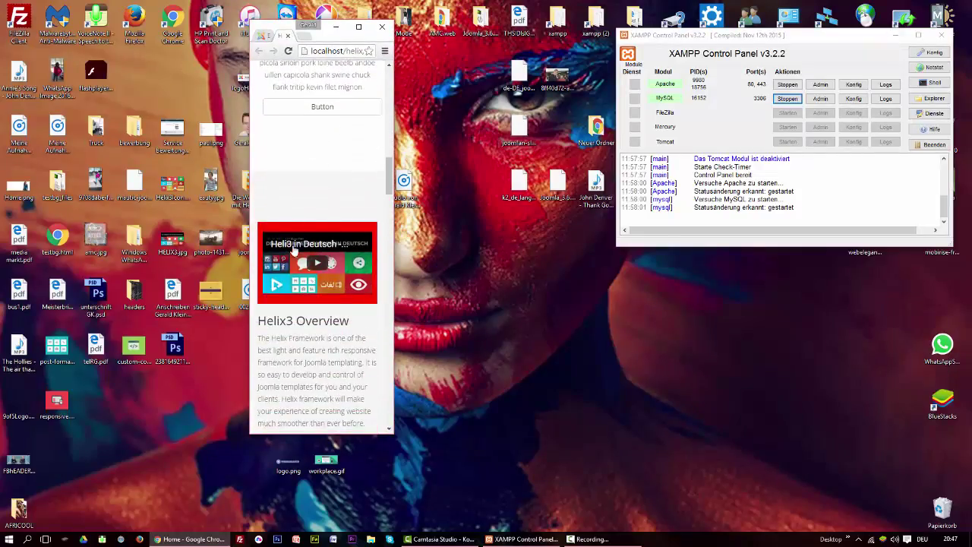
pyautogui.scroll(-5, 296, 243)
pyautogui.scroll(2, 300, 239)
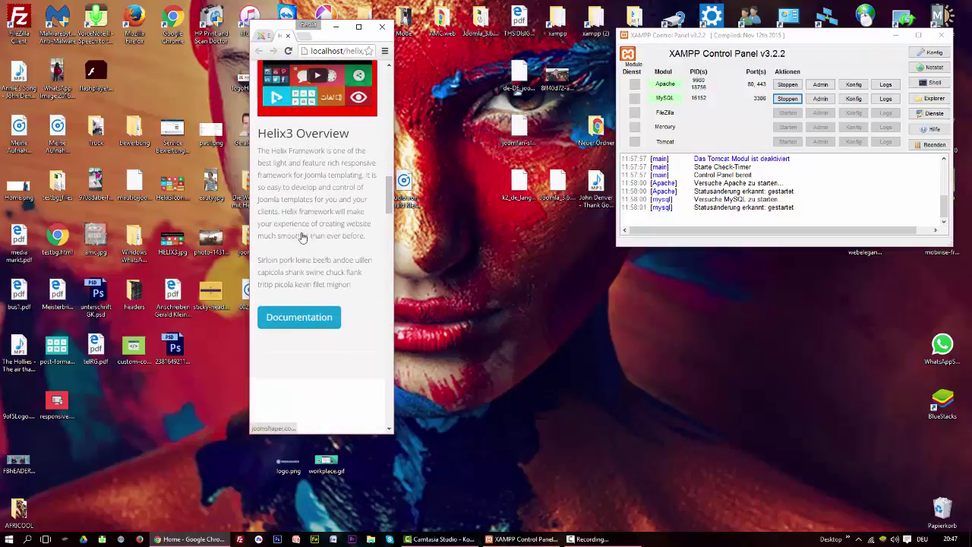
pyautogui.click(358, 27)
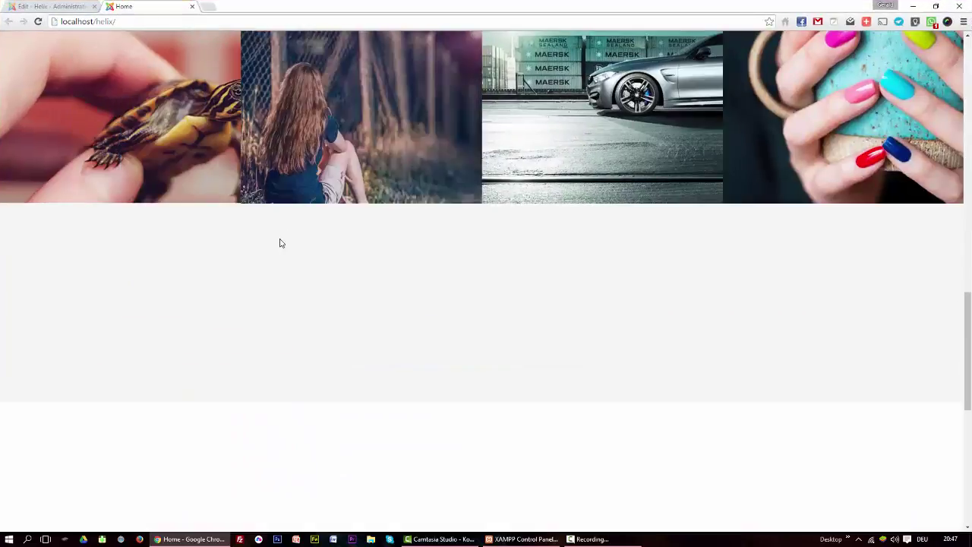
pyautogui.scroll(8, 285, 247)
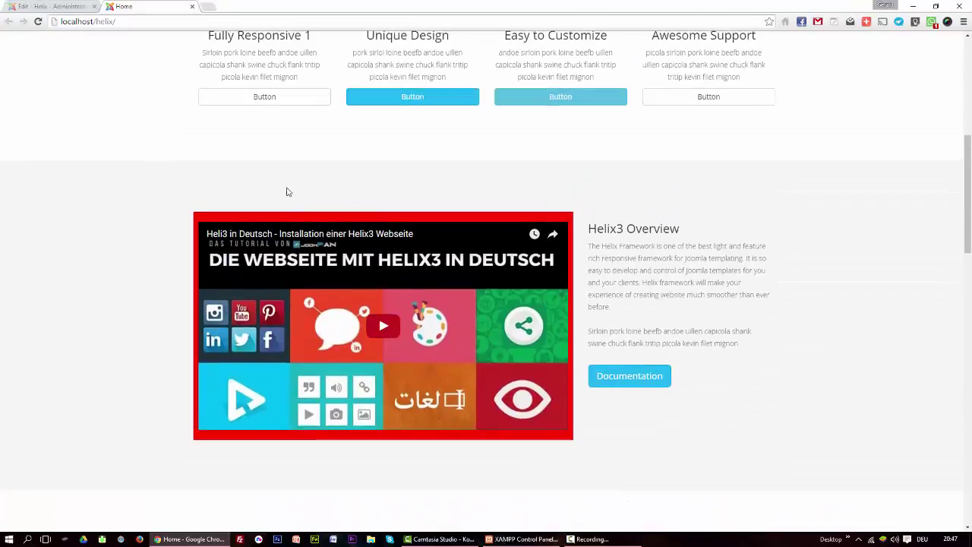
pyautogui.click(65, 8)
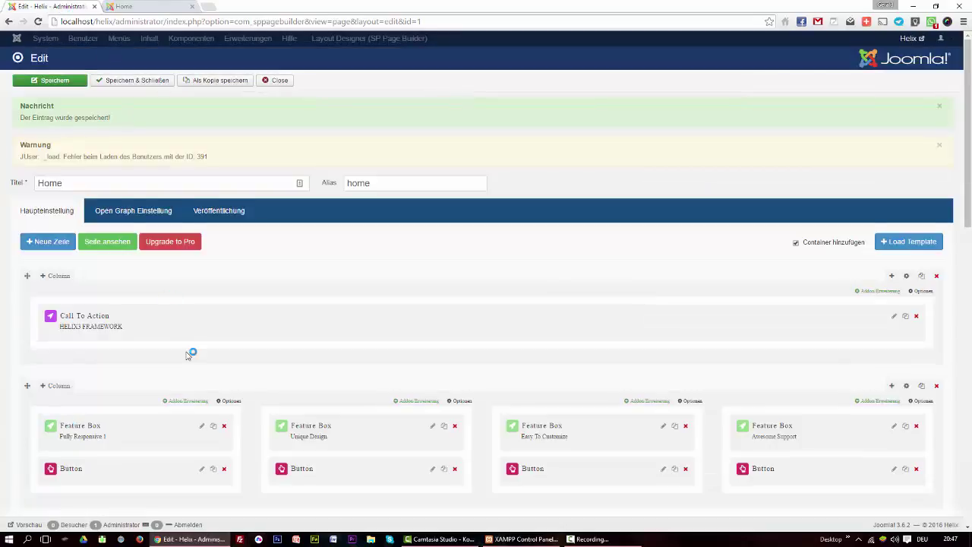
# - Clear the video column's background colour and padding values
pyautogui.scroll(-4, 212, 378)
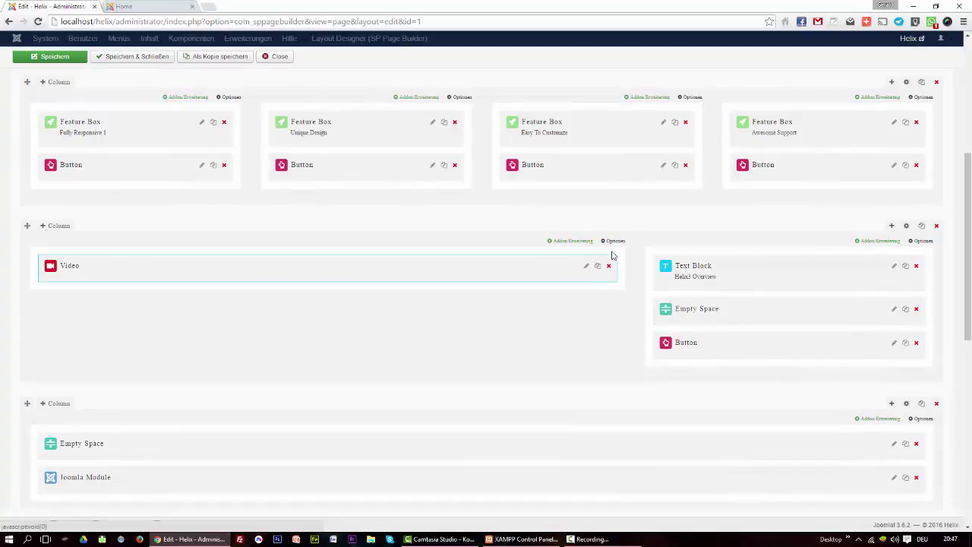
pyautogui.click(615, 242)
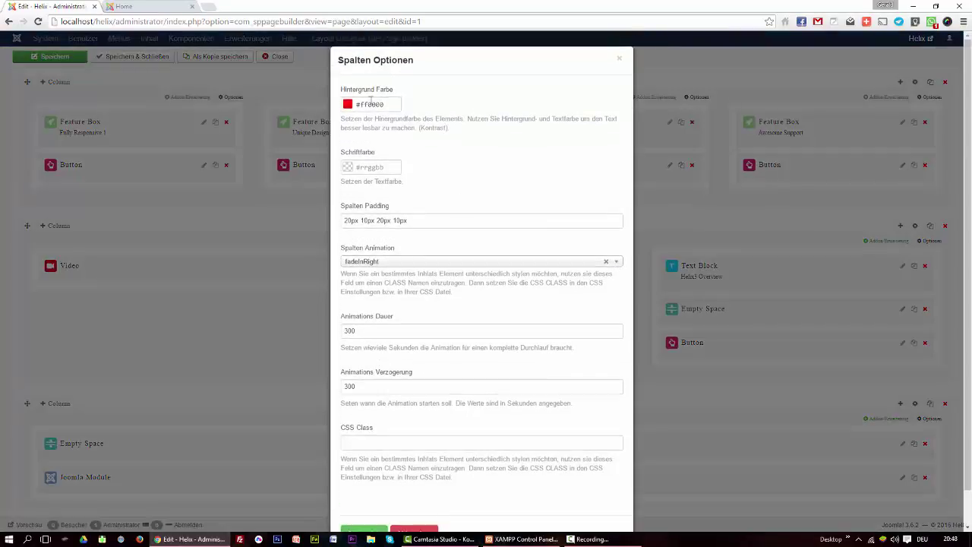
pyautogui.click(376, 105)
pyautogui.press('BackSpace')
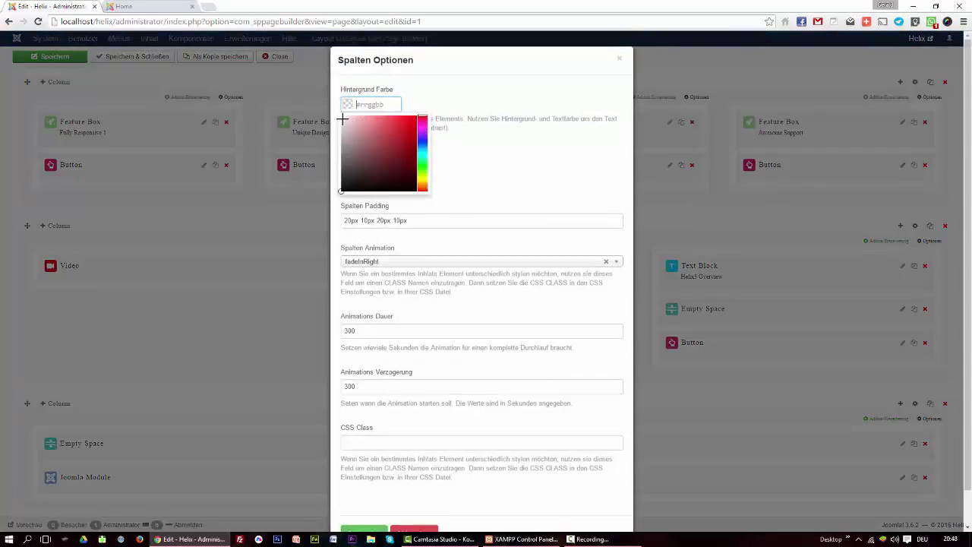
pyautogui.click(433, 195)
pyautogui.scroll(-1, 433, 195)
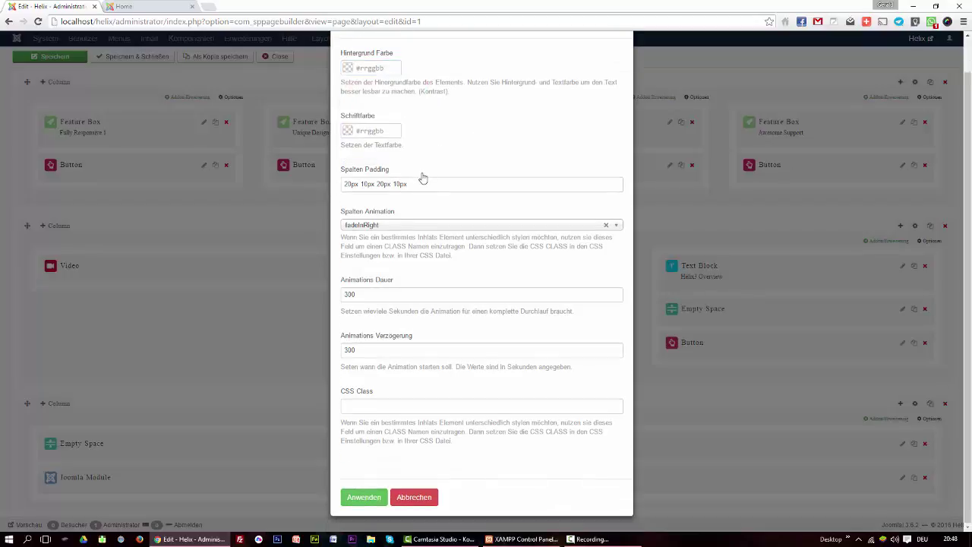
pyautogui.moveTo(258, 174); pyautogui.dragTo(247, 179)
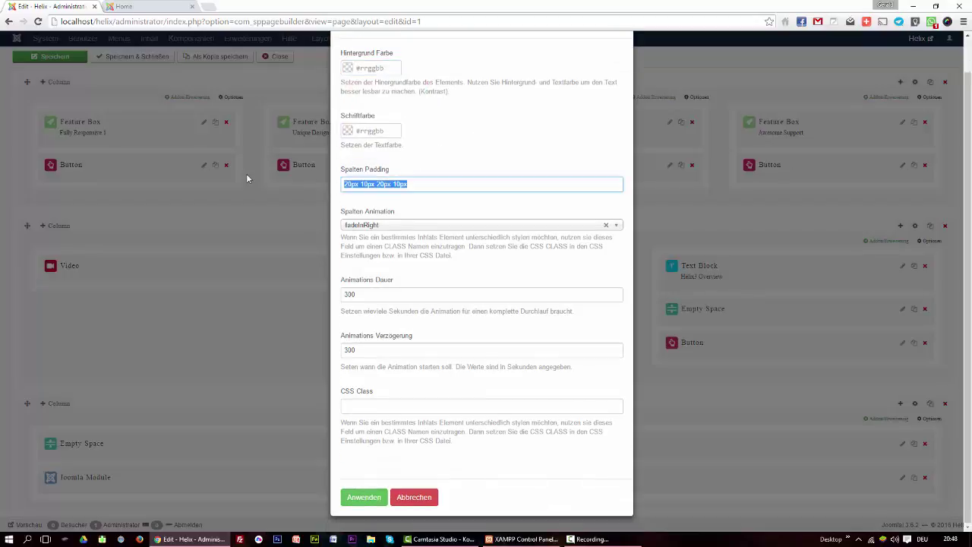
pyautogui.press('BackSpace')
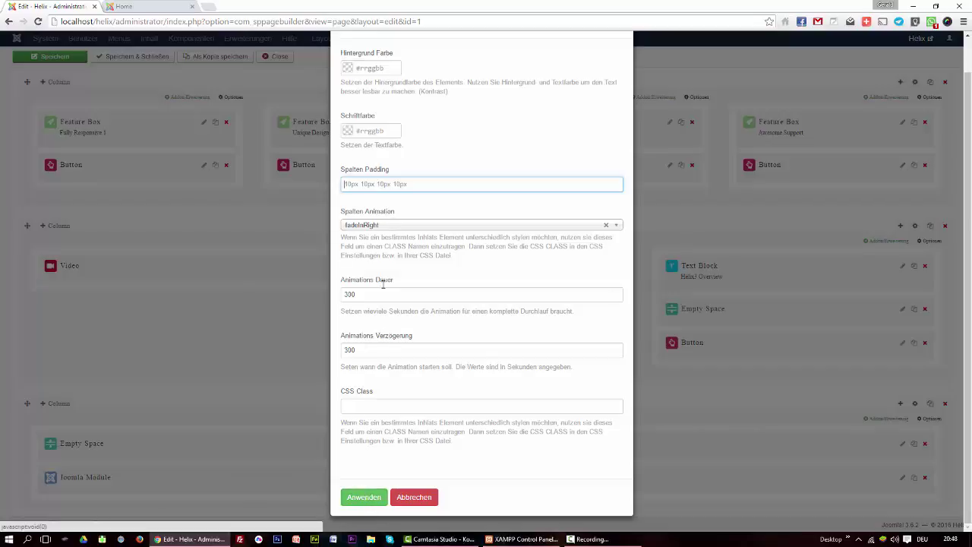
# - Set the video column's animation to fadeInDown and apply the settings
pyautogui.click(385, 227)
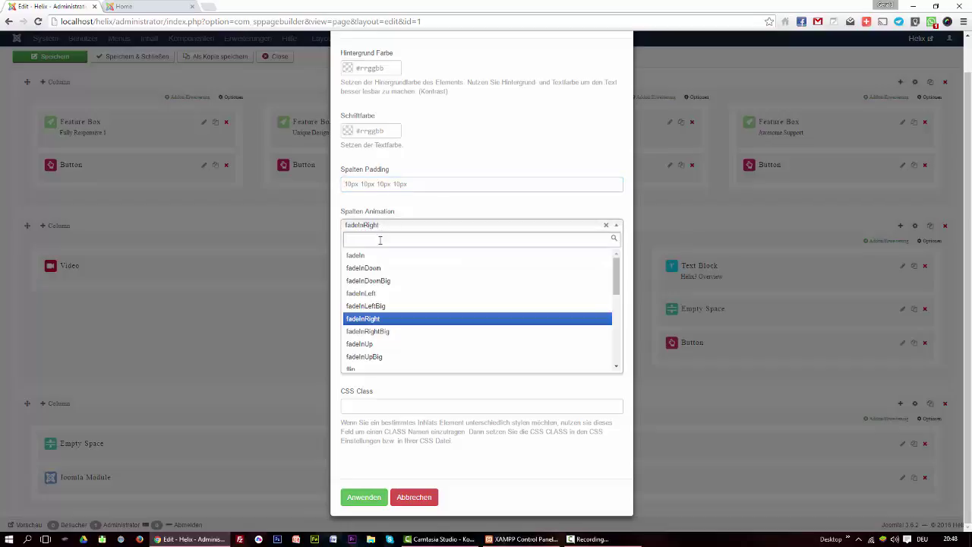
pyautogui.click(380, 269)
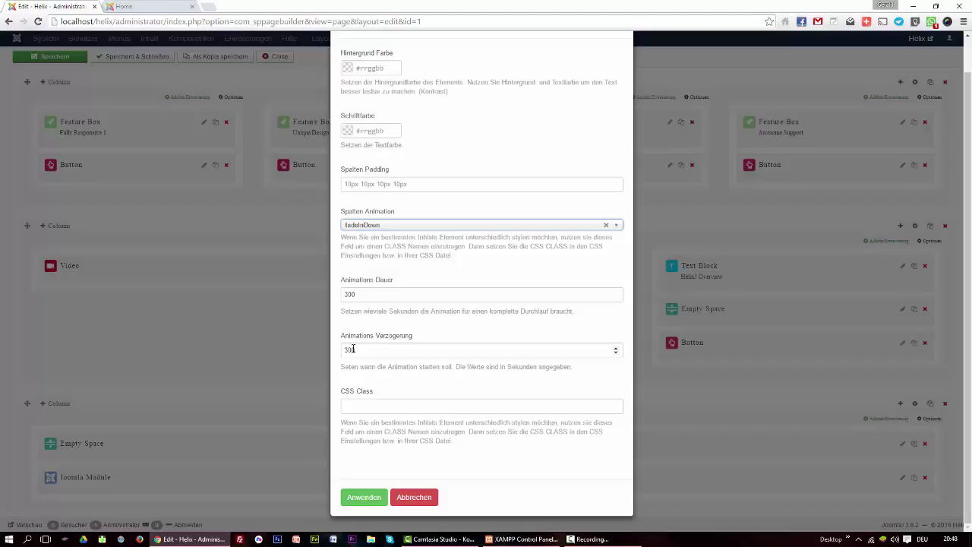
pyautogui.moveTo(359, 349); pyautogui.dragTo(327, 352)
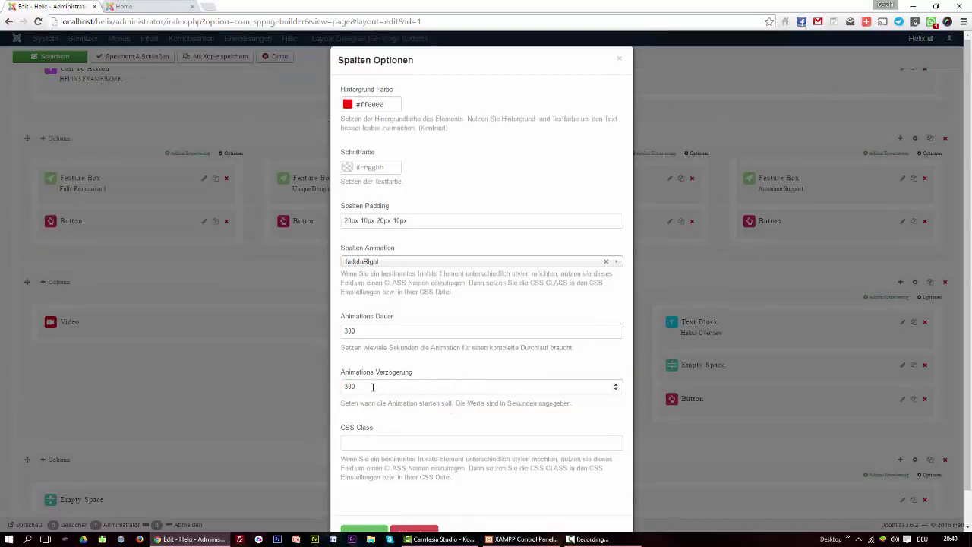
pyautogui.scroll(-1, 375, 388)
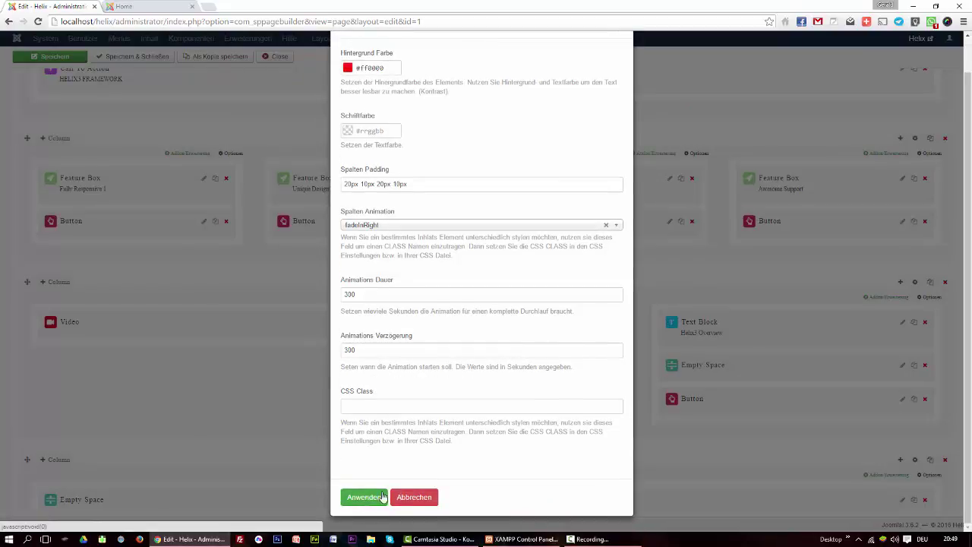
pyautogui.click(366, 225)
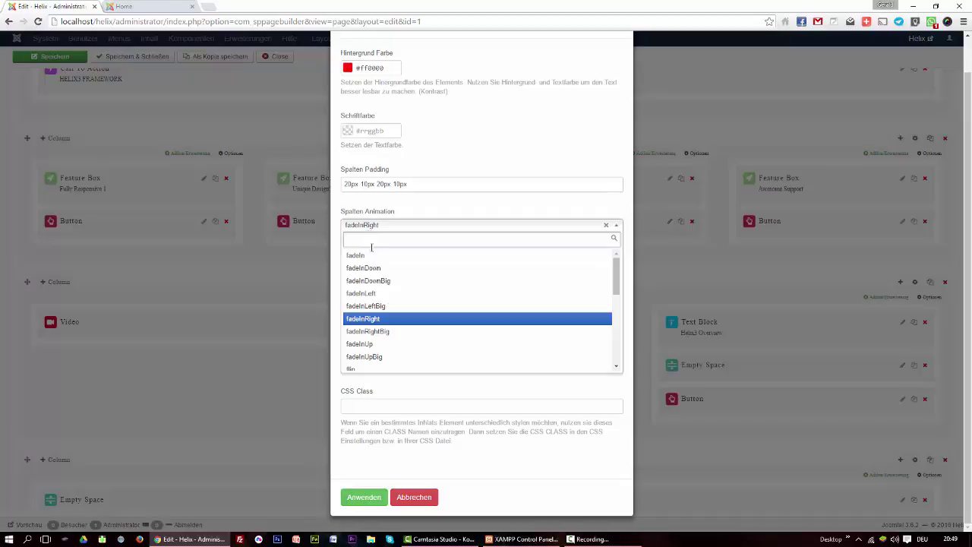
pyautogui.click(384, 270)
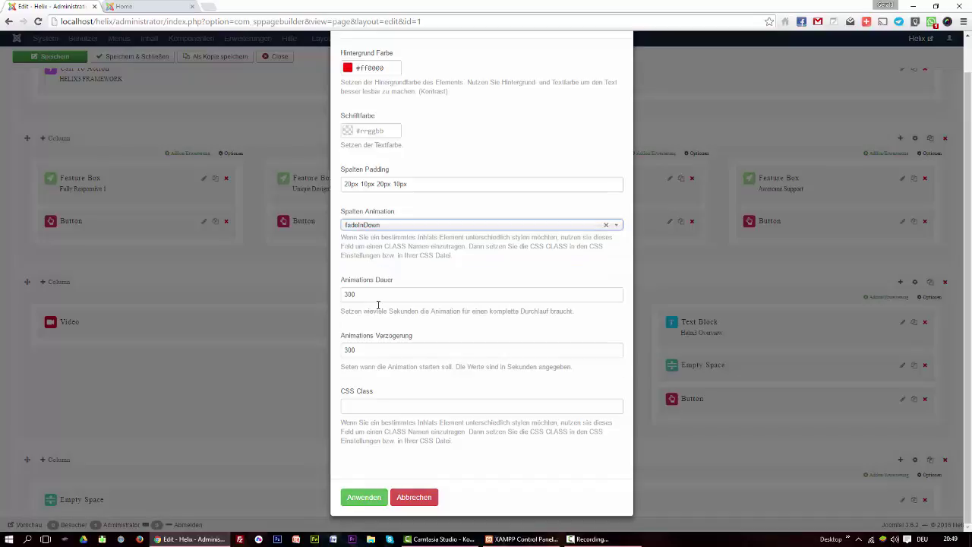
pyautogui.click(368, 497)
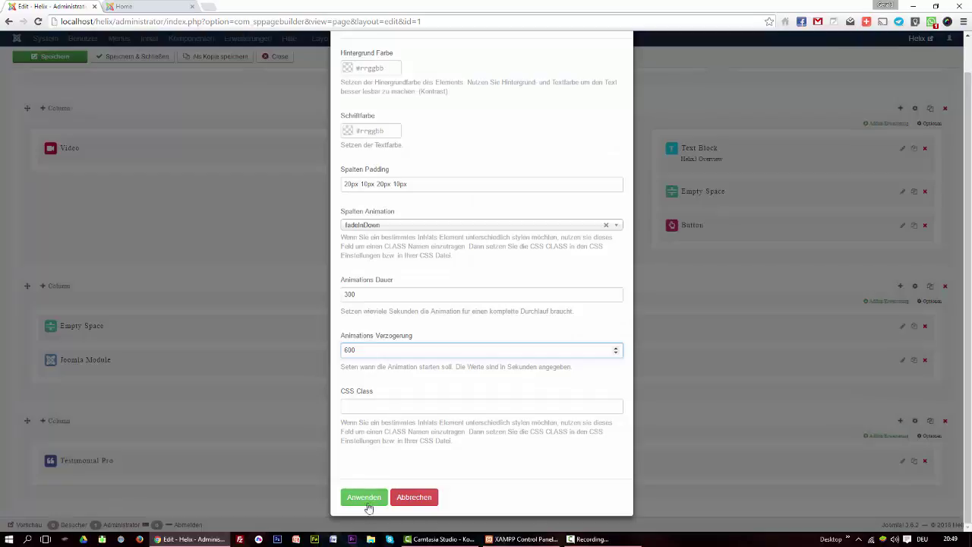
# - Save the layout and reload the homepage to see the video without its red frame
pyautogui.click(365, 498)
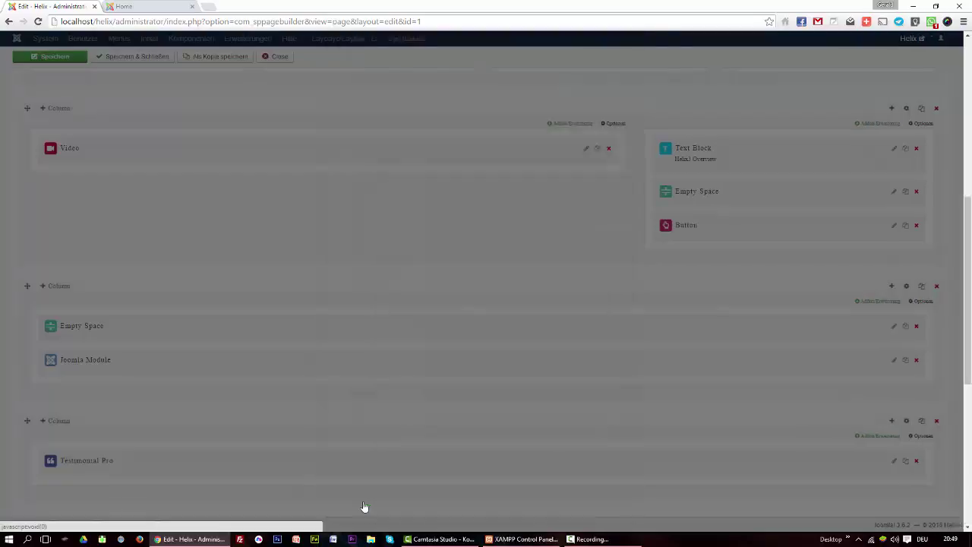
pyautogui.click(52, 57)
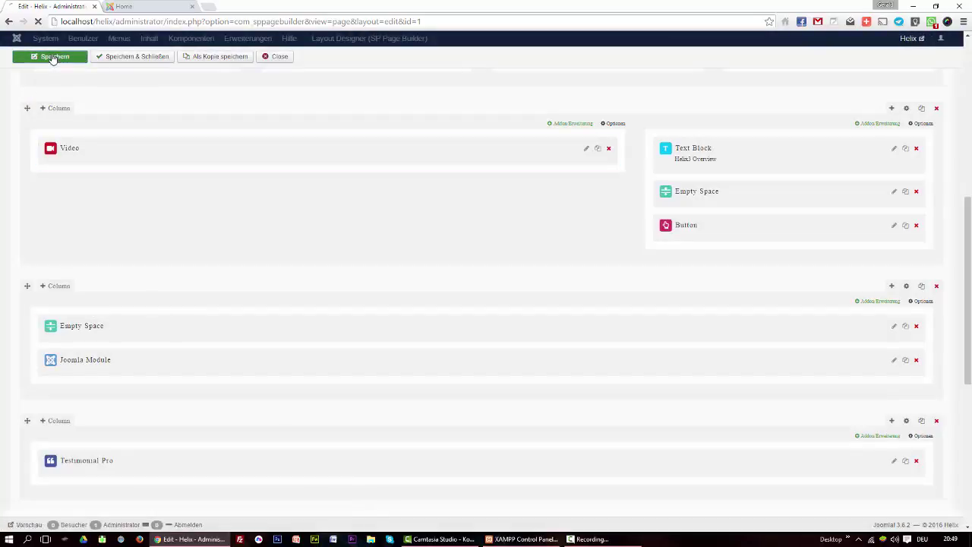
pyautogui.click(141, 8)
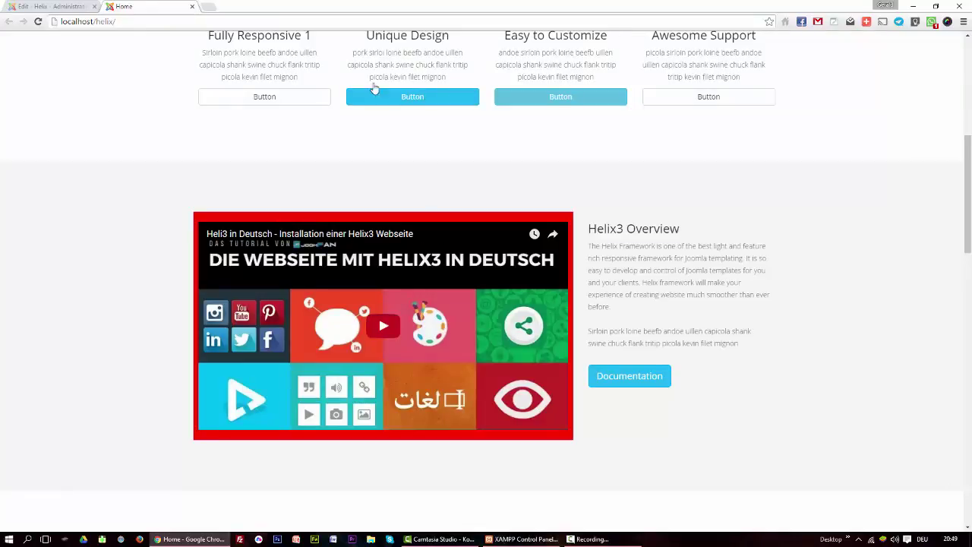
pyautogui.click(38, 23)
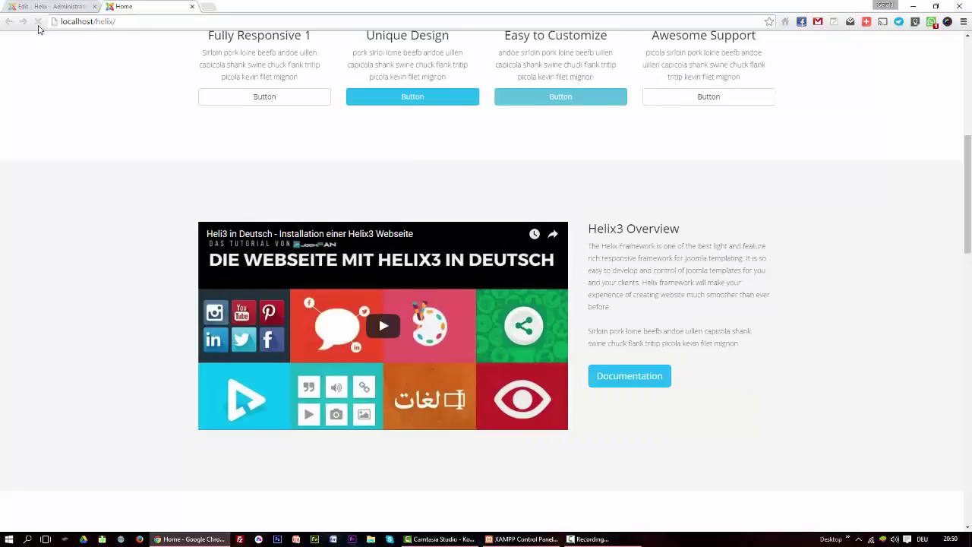
pyautogui.click(38, 22)
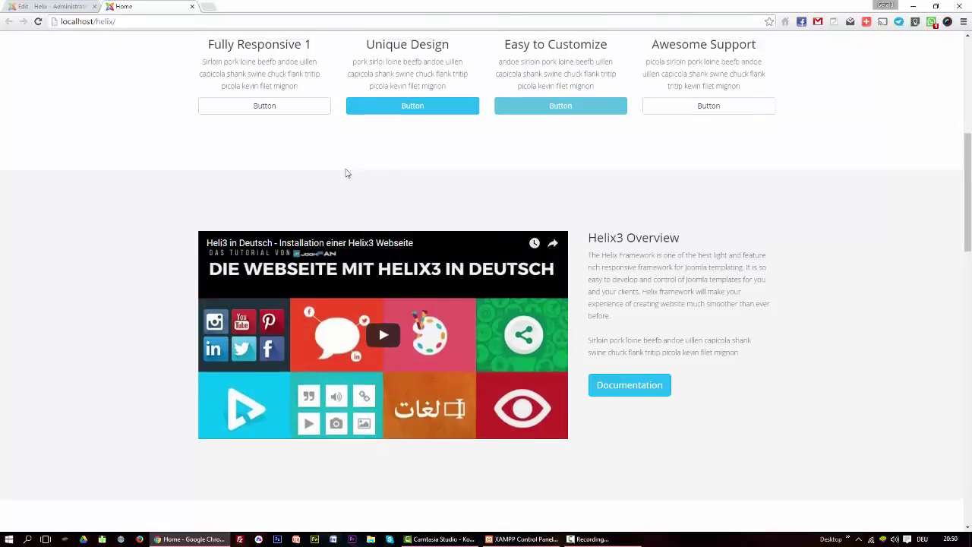
pyautogui.scroll(3, 347, 171)
pyautogui.click(39, 22)
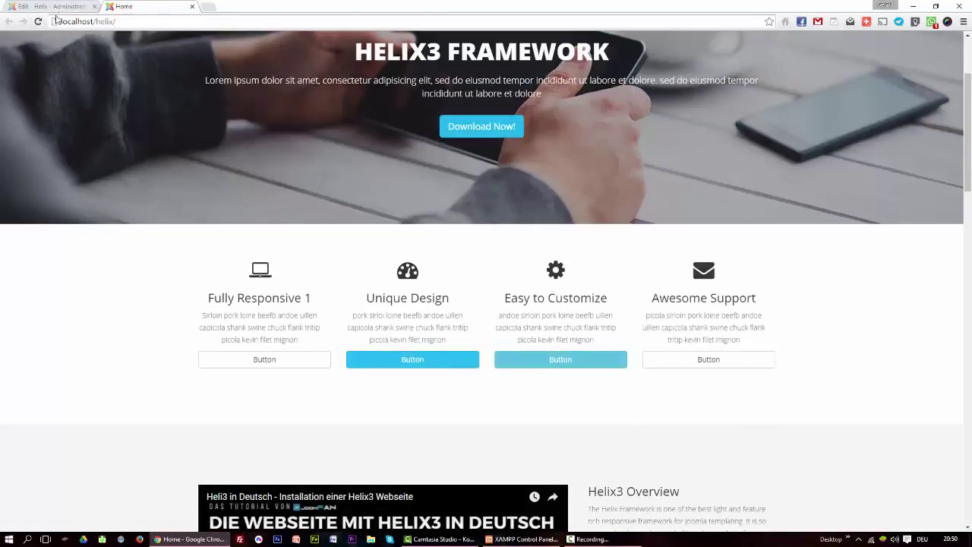
pyautogui.scroll(-3, 80, 145)
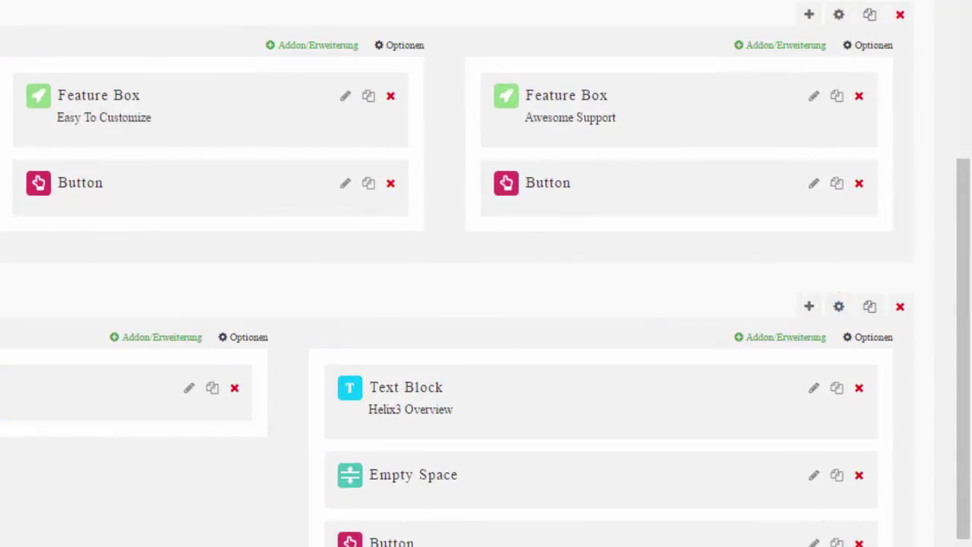
# - Set the video and overview row's background colour to #919191 and apply it
pyautogui.click(840, 309)
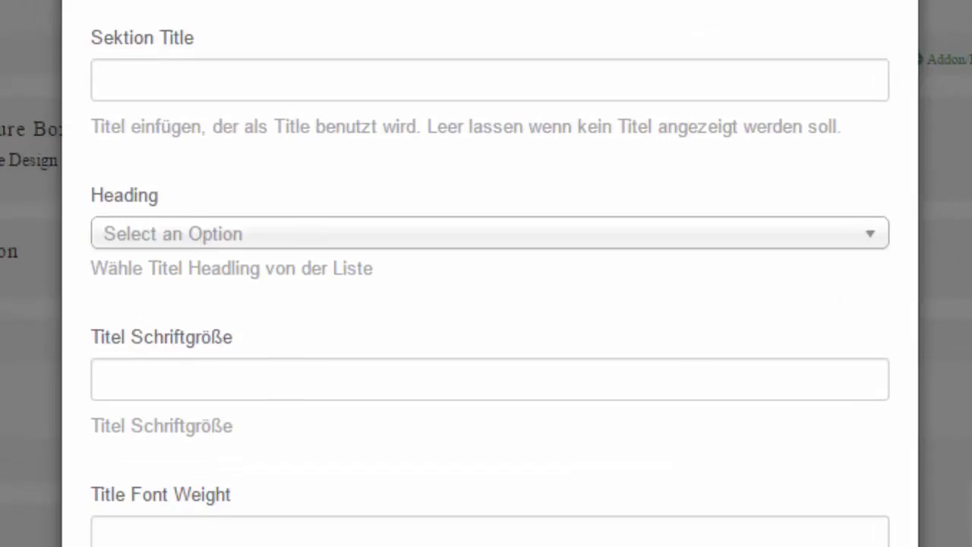
pyautogui.scroll(-10, 490, 274)
pyautogui.scroll(-4, 490, 274)
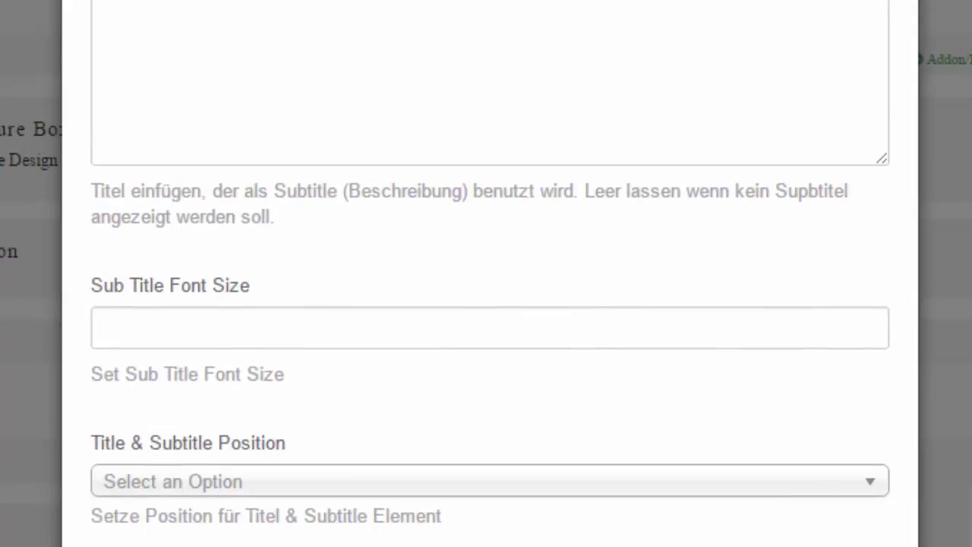
pyautogui.scroll(-5, 215, 198)
pyautogui.moveTo(215, 198)
pyautogui.mouseDown()
pyautogui.moveTo(104, 209)
pyautogui.moveTo(86, 240)
pyautogui.moveTo(93, 300)
pyautogui.moveTo(82, 321)
pyautogui.mouseUp()
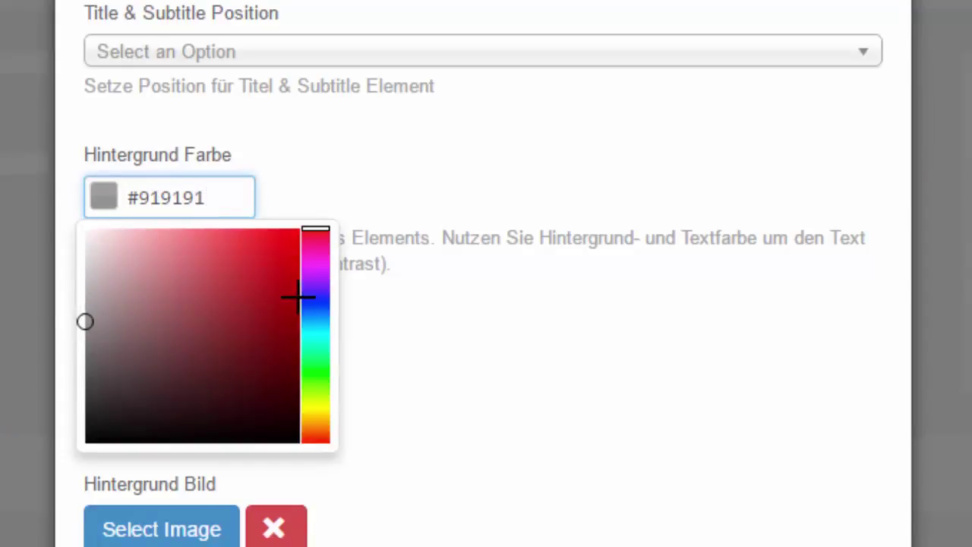
pyautogui.click(439, 354)
pyautogui.scroll(-4, 370, 294)
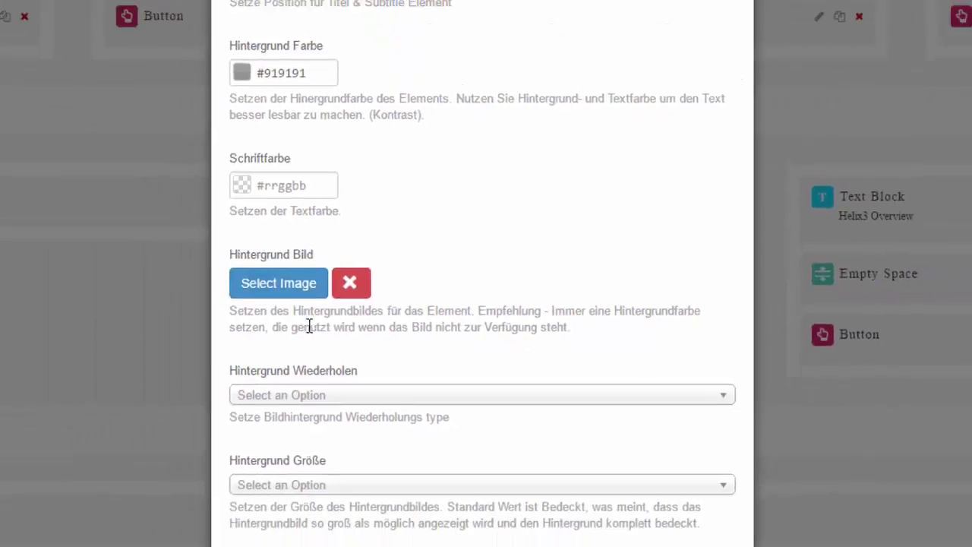
pyautogui.scroll(-5, 390, 409)
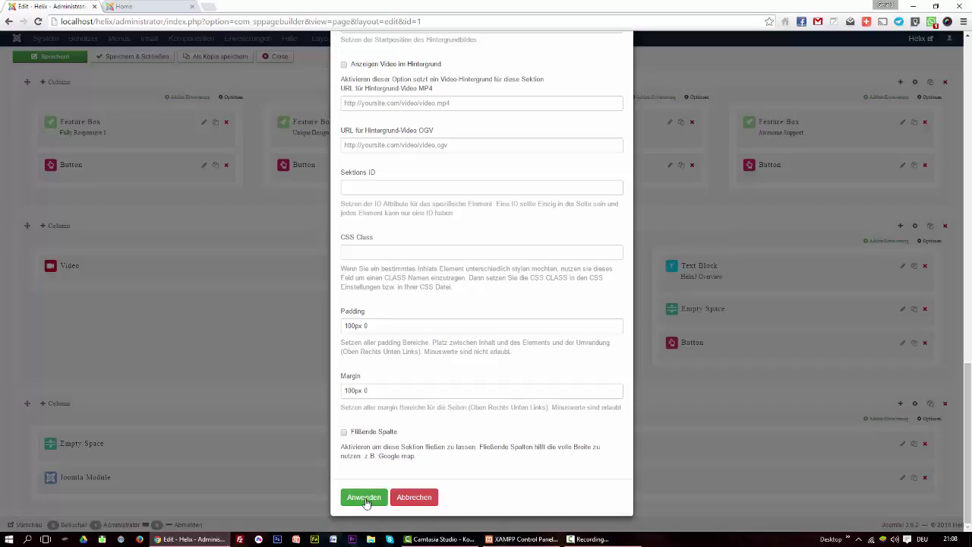
pyautogui.click(367, 499)
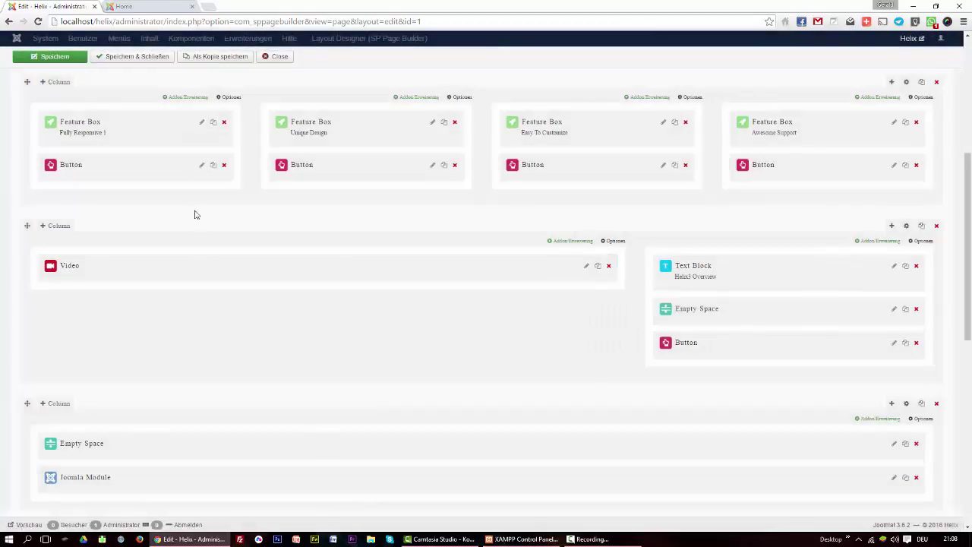
# - Save the page layout and reload the homepage in the Home tab
pyautogui.click(65, 61)
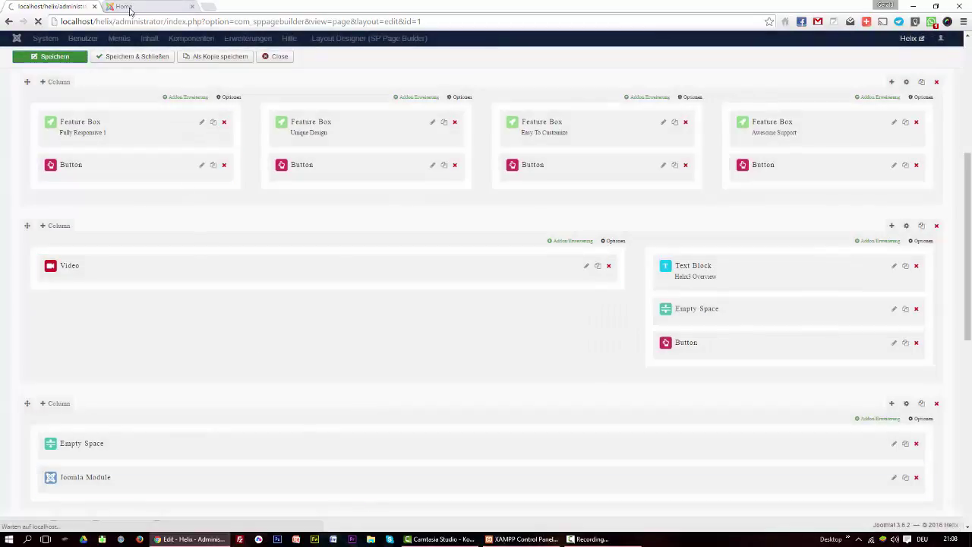
pyautogui.click(123, 6)
pyautogui.click(38, 21)
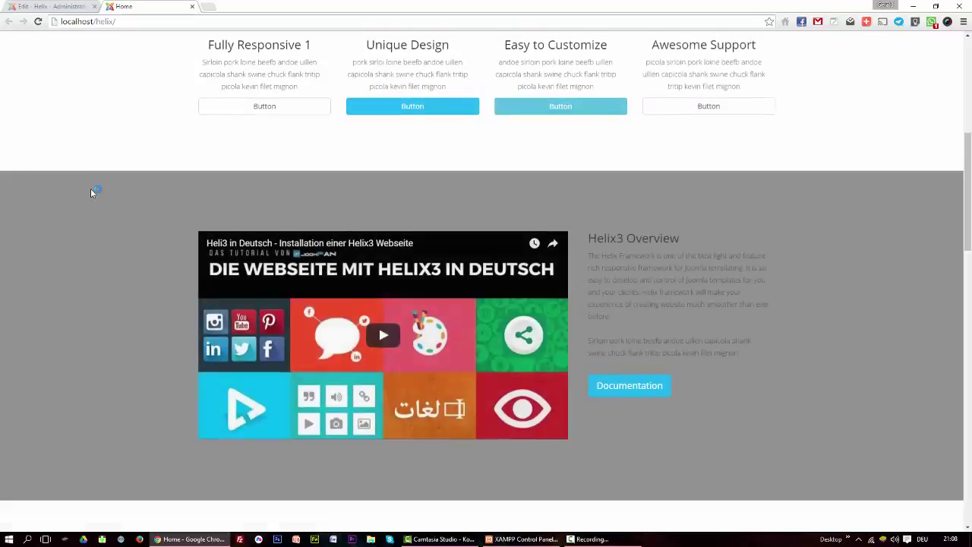
# - Scroll the homepage to check the grey video and Helix3 Overview row between the feature boxes and Showcase
pyautogui.scroll(-3, 266, 132)
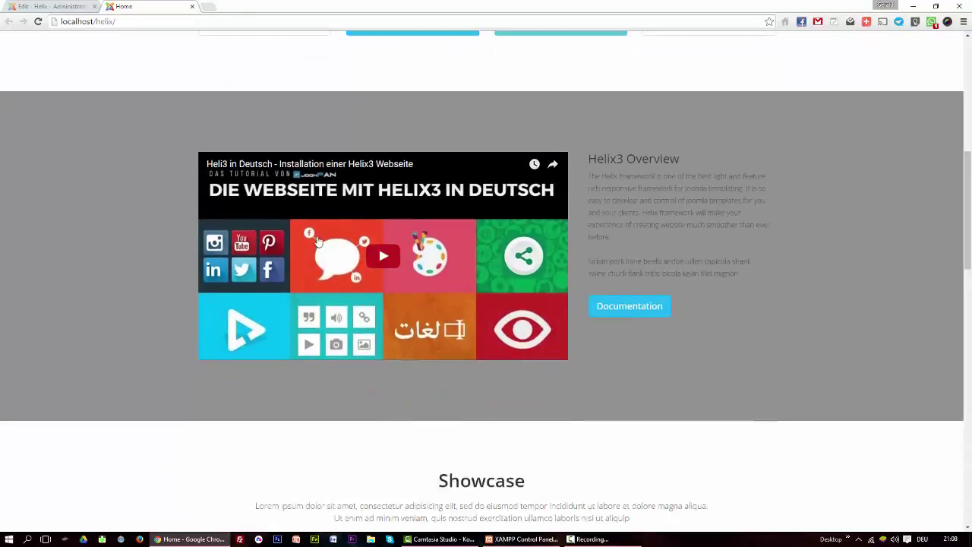
pyautogui.scroll(3, 445, 180)
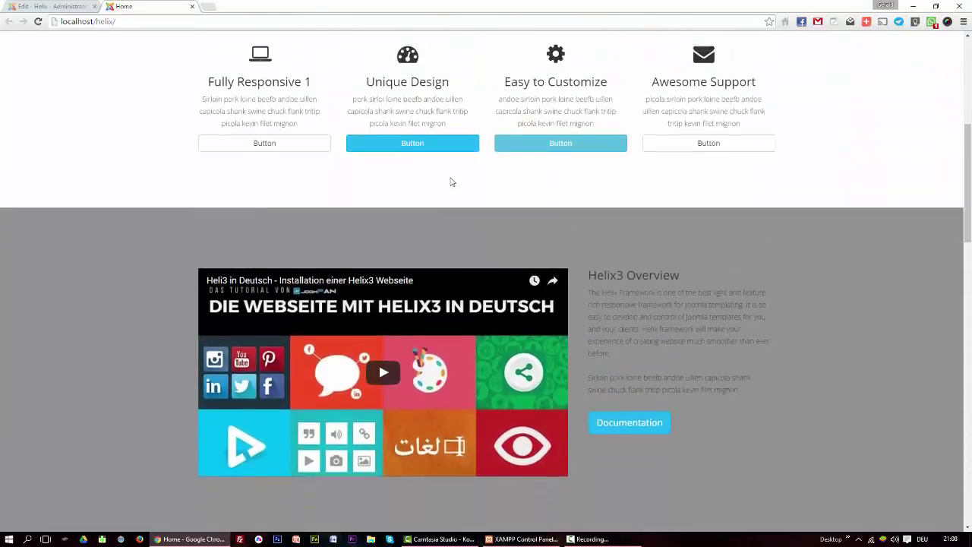
pyautogui.scroll(2, 474, 249)
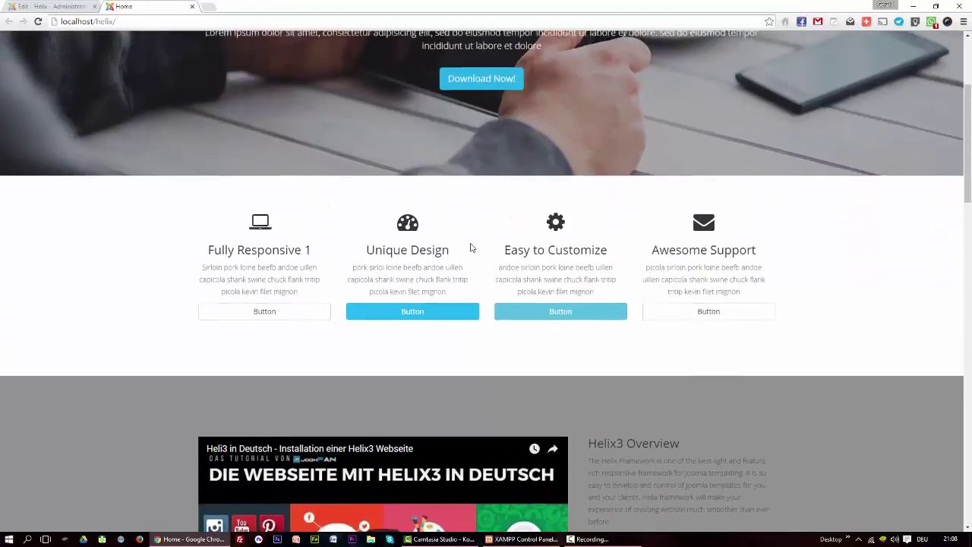
pyautogui.scroll(-2, 477, 255)
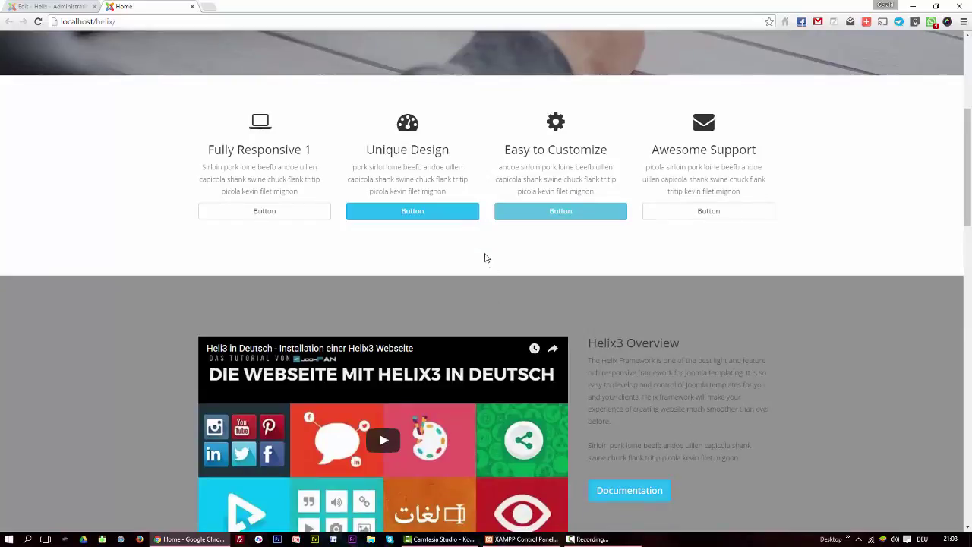
pyautogui.scroll(-6, 424, 282)
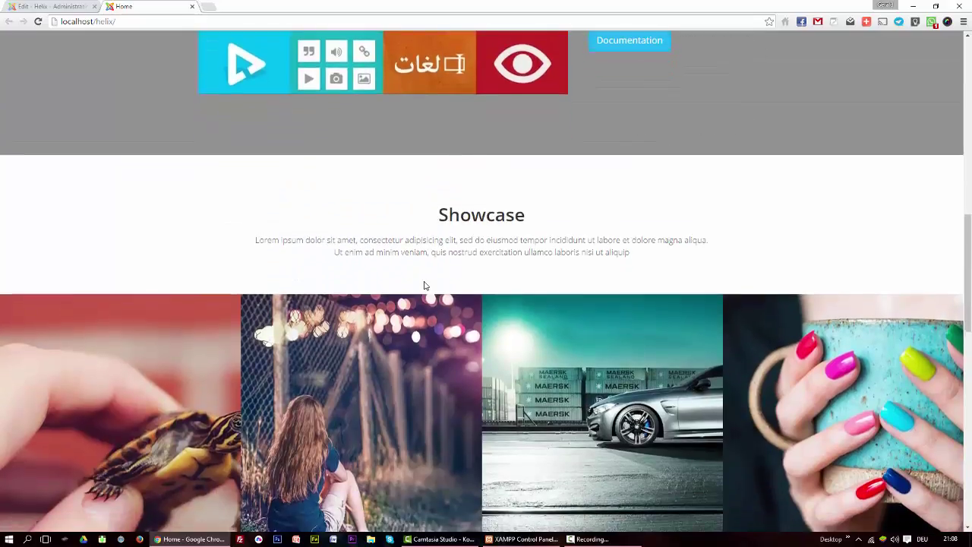
pyautogui.scroll(1, 615, 242)
pyautogui.scroll(-2, 421, 226)
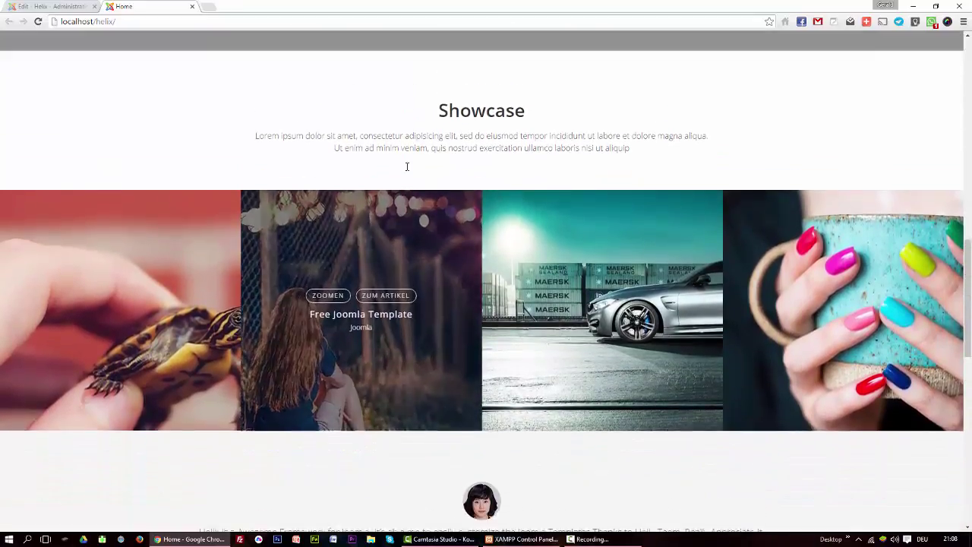
pyautogui.scroll(9, 592, 163)
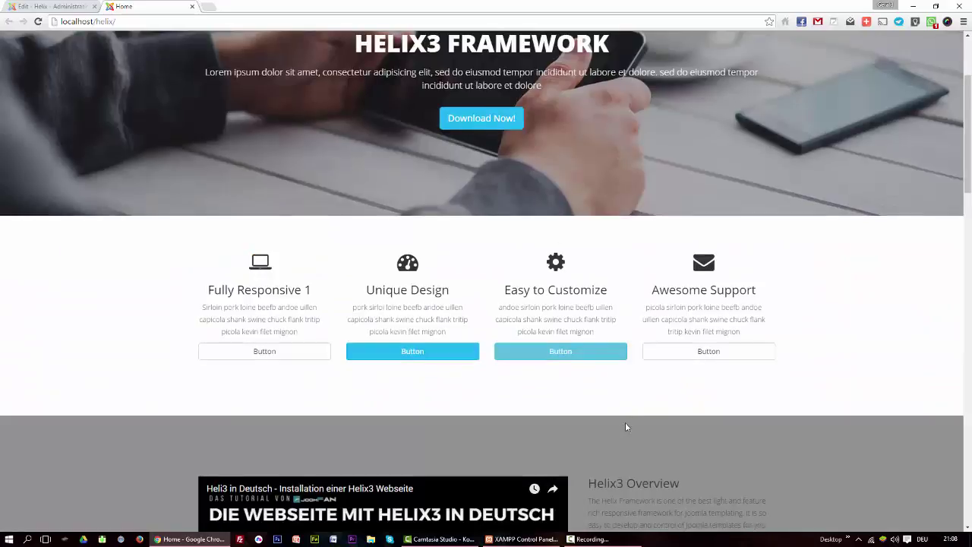
pyautogui.scroll(-6, 502, 443)
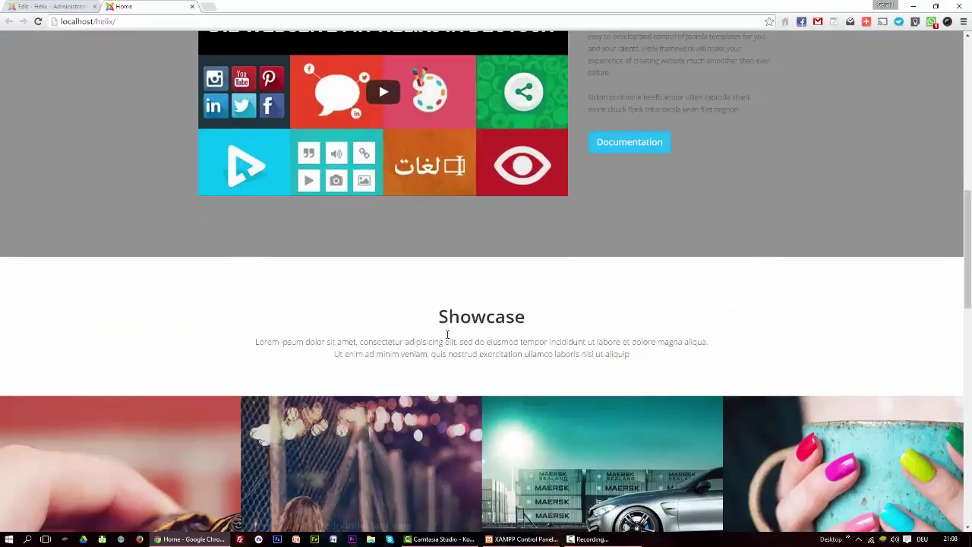
pyautogui.click(67, 8)
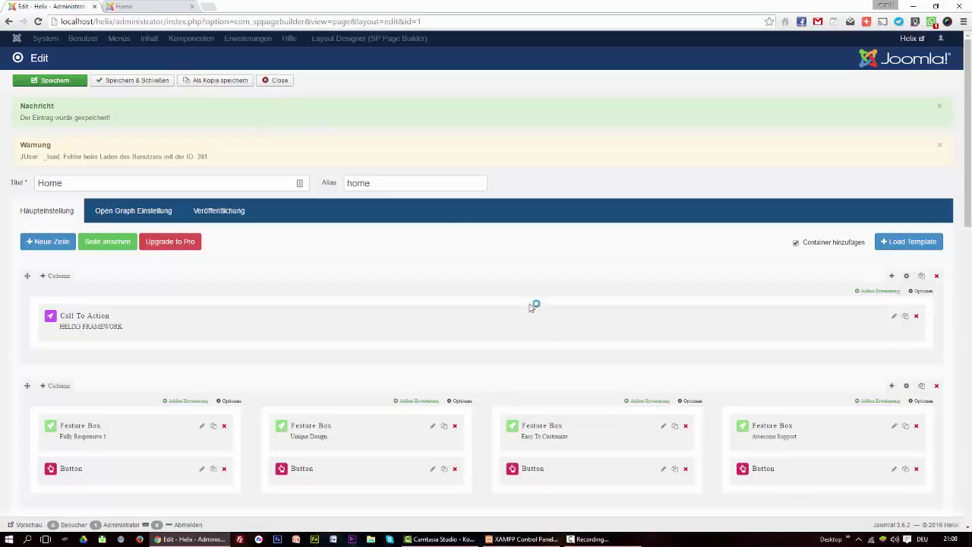
pyautogui.scroll(-4, 544, 382)
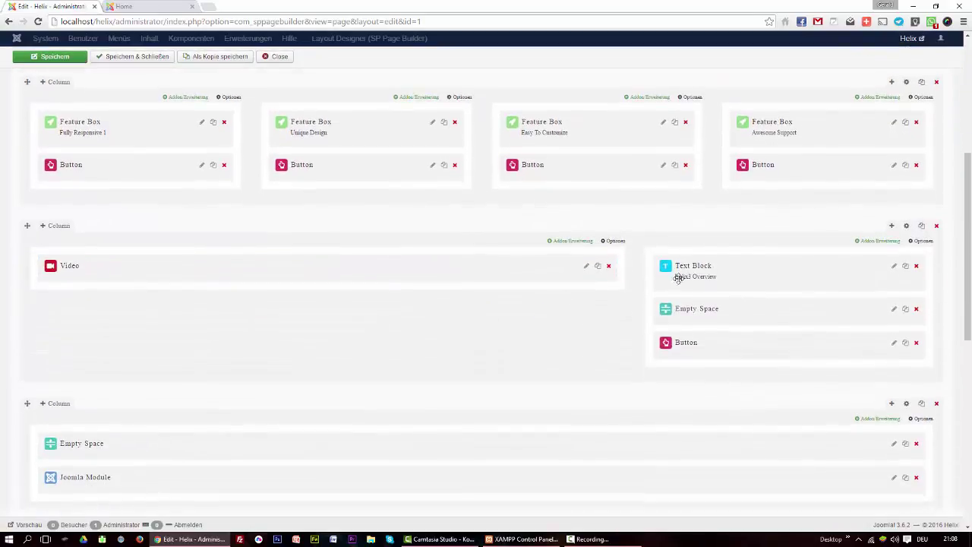
pyautogui.click(906, 226)
pyautogui.scroll(-3, 395, 236)
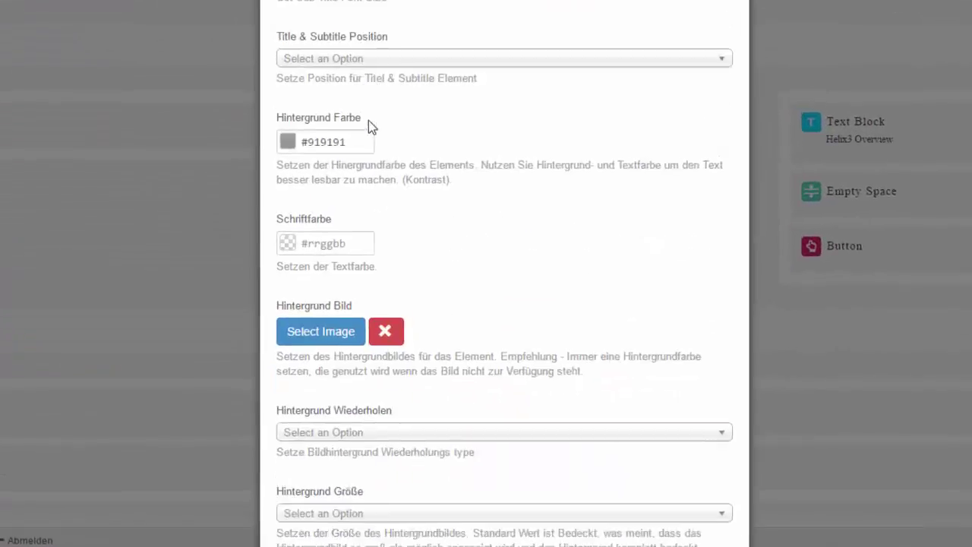
pyautogui.scroll(-10, 369, 120)
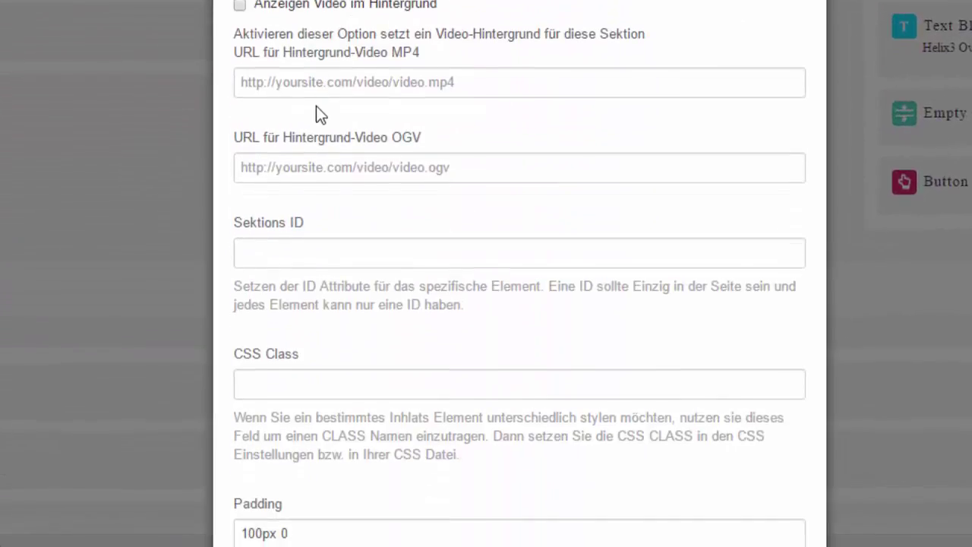
pyautogui.scroll(-3, 316, 120)
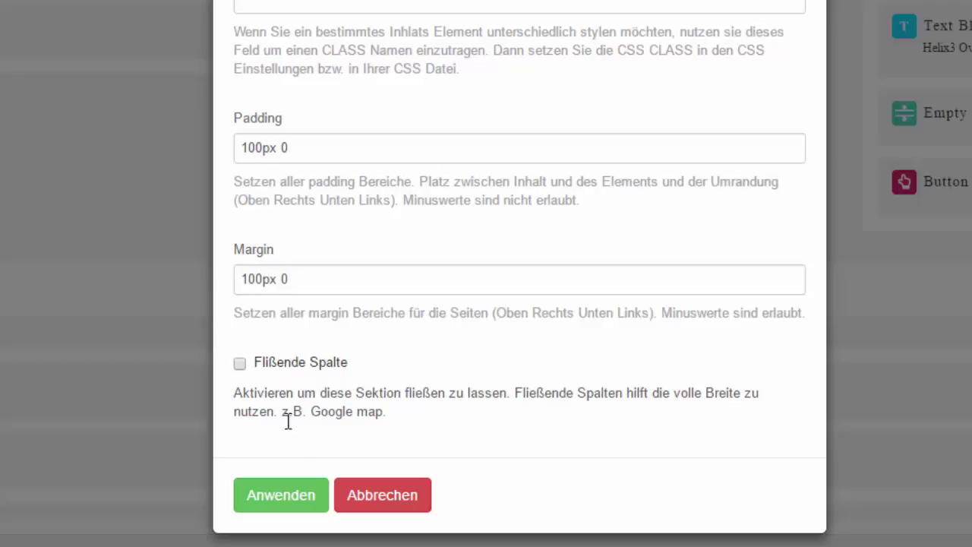
pyautogui.click(304, 493)
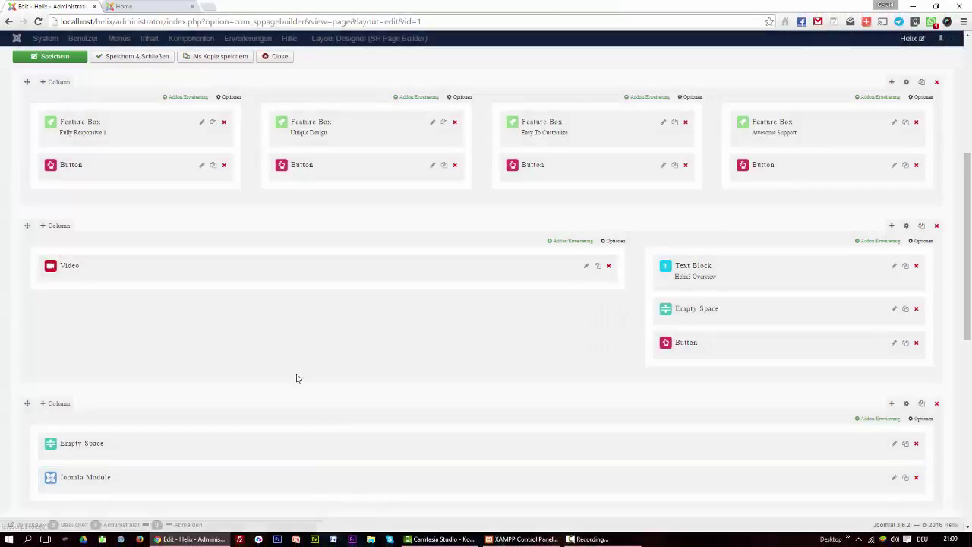
# - Save the layout again and view the live homepage from the HELIX3 FRAMEWORK banner
pyautogui.click(46, 57)
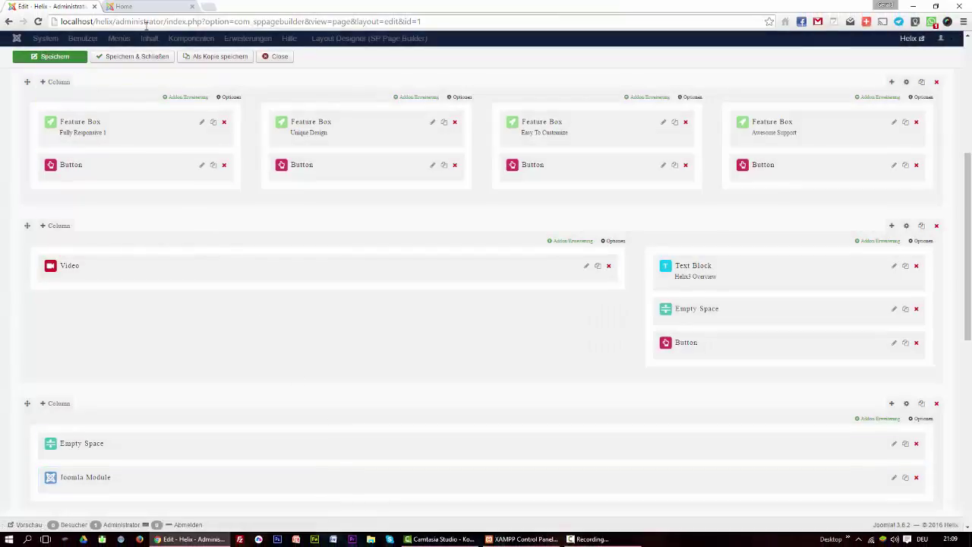
pyautogui.click(147, 9)
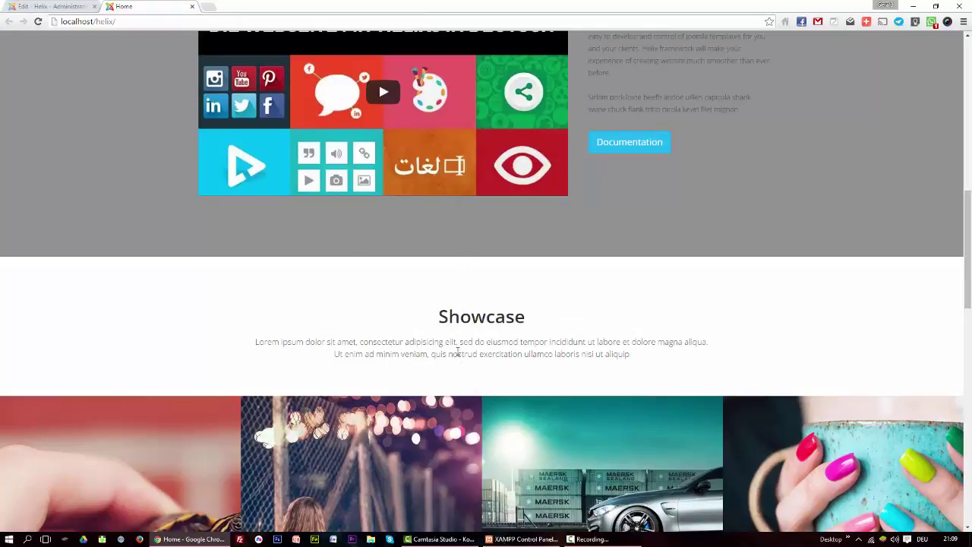
pyautogui.scroll(-1, 458, 353)
pyautogui.scroll(12, 459, 353)
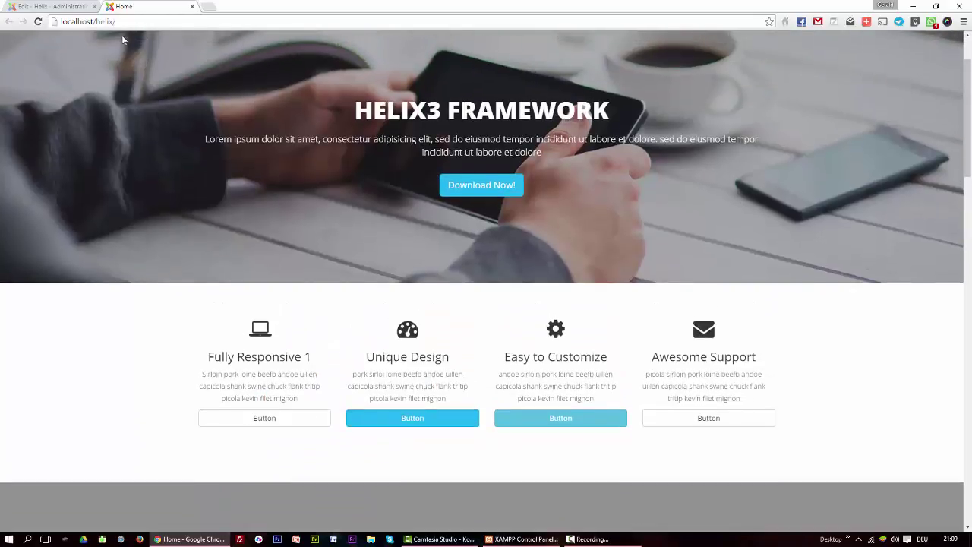